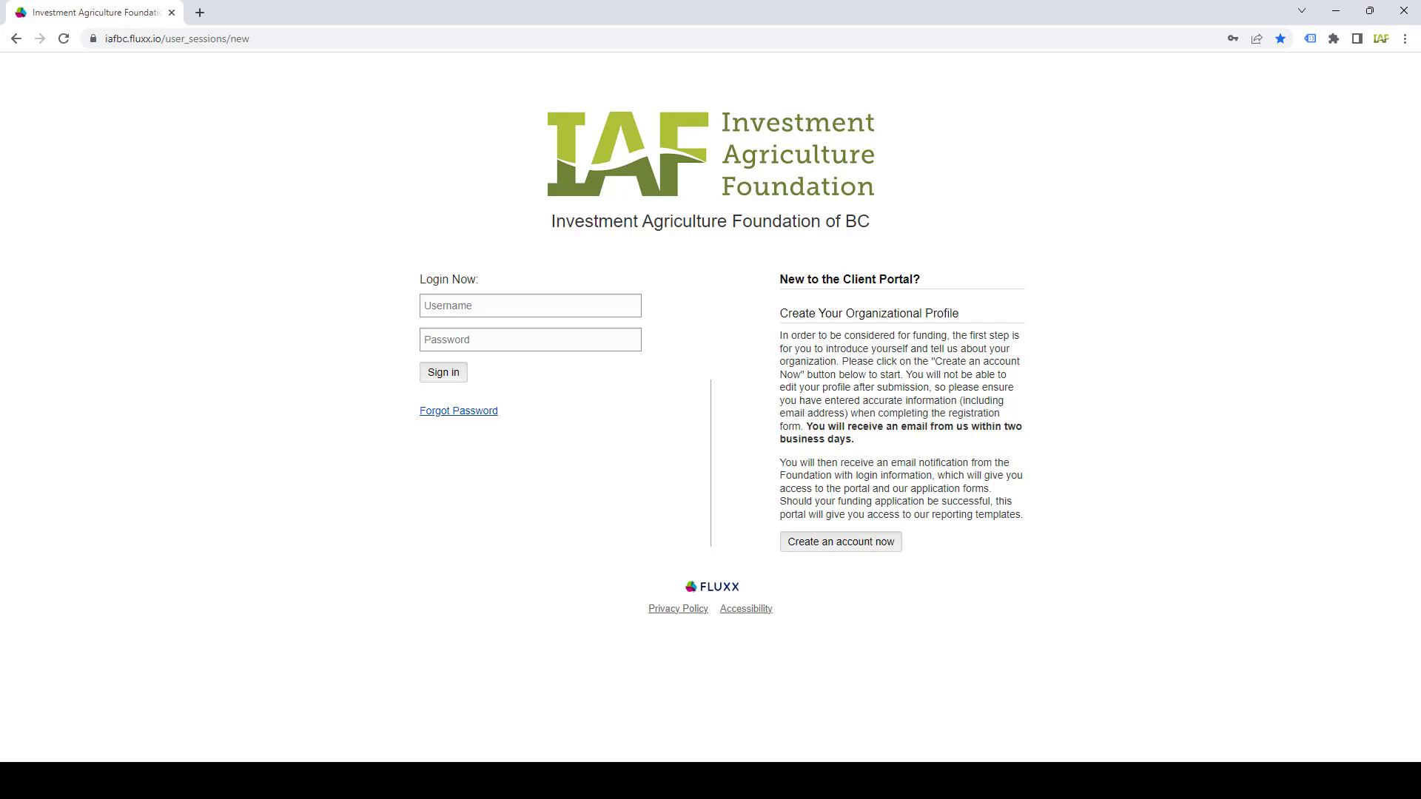
Step: Sign in to the IAF portal and open Reports Due to find the draft BCCAF 2023 report
click(571, 300)
text(email@email.c)
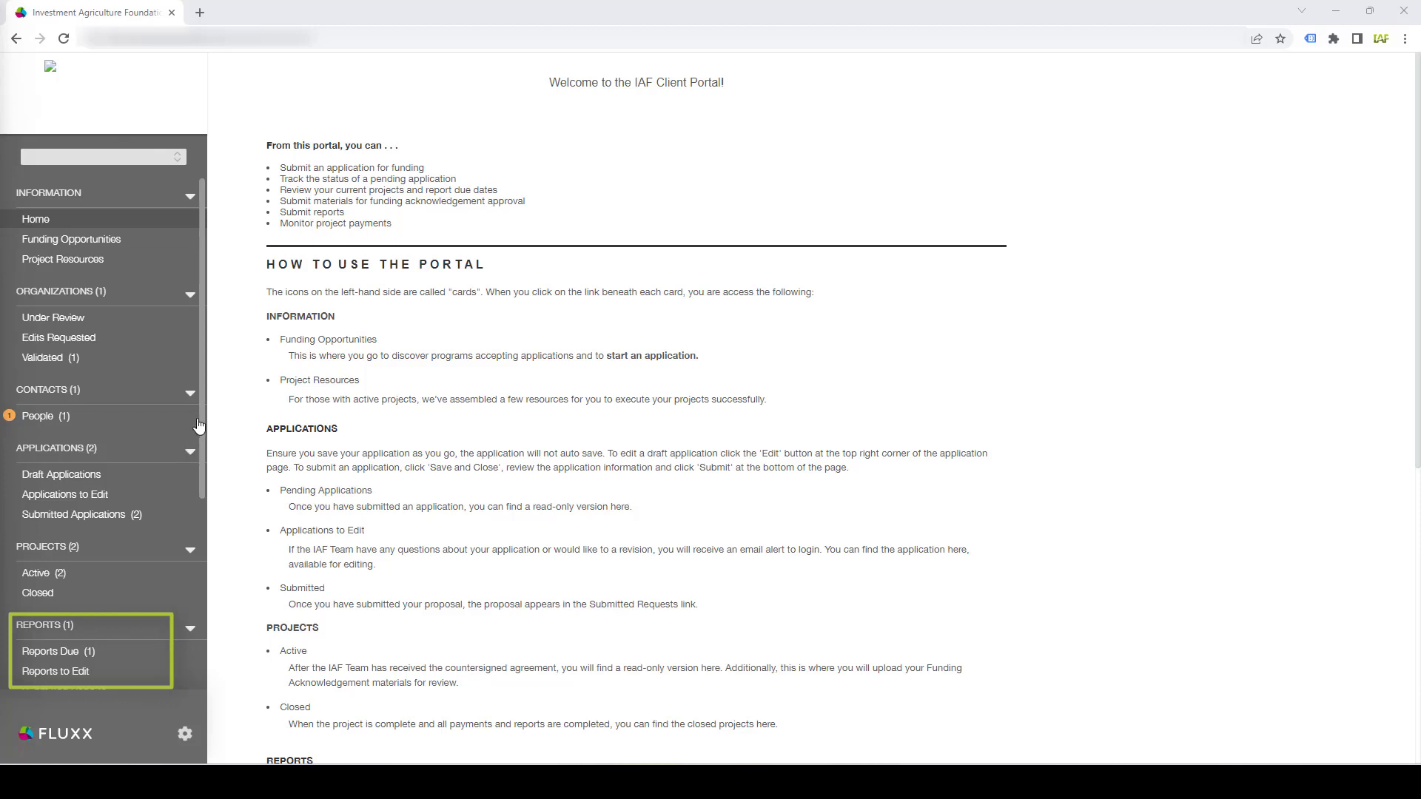
drag(199, 414, 194, 498)
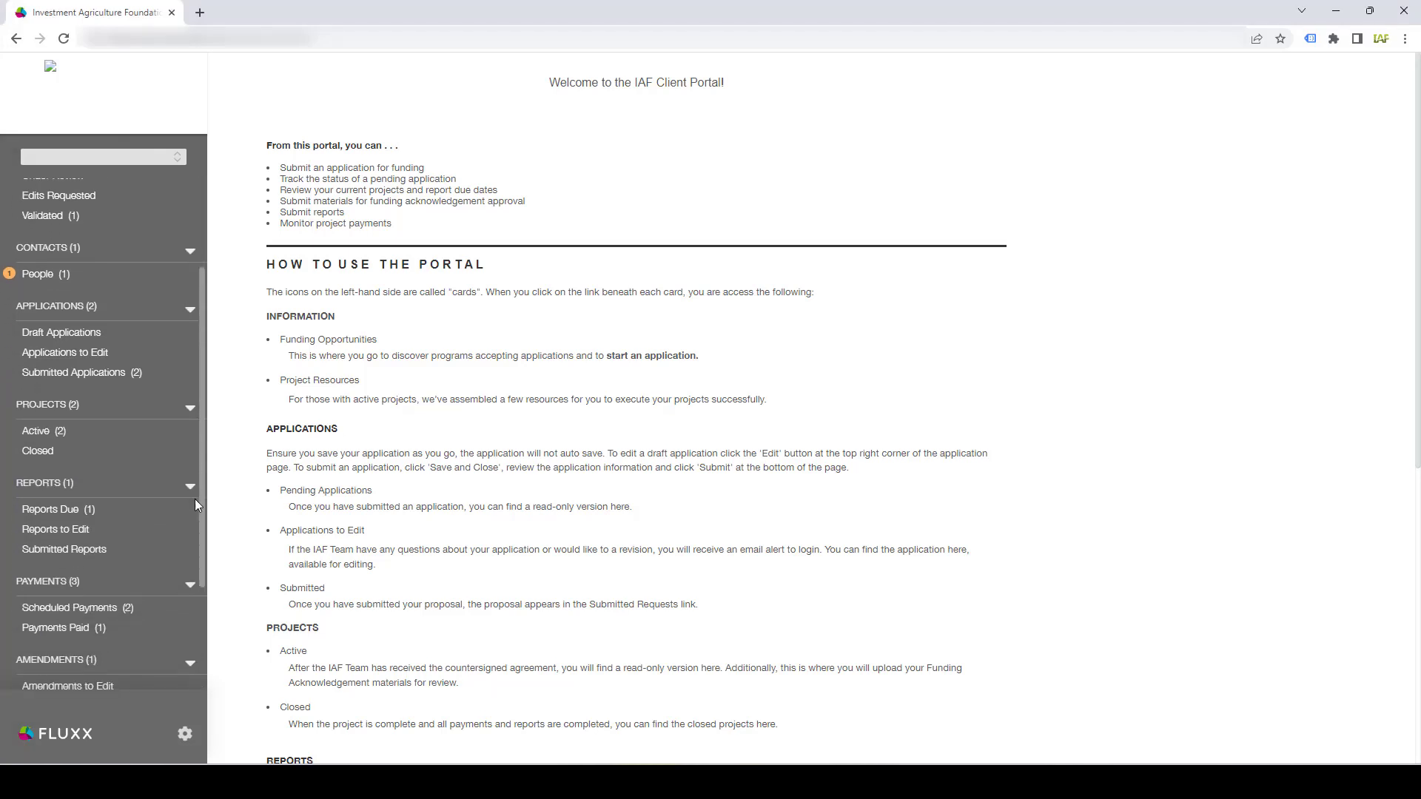
click(61, 512)
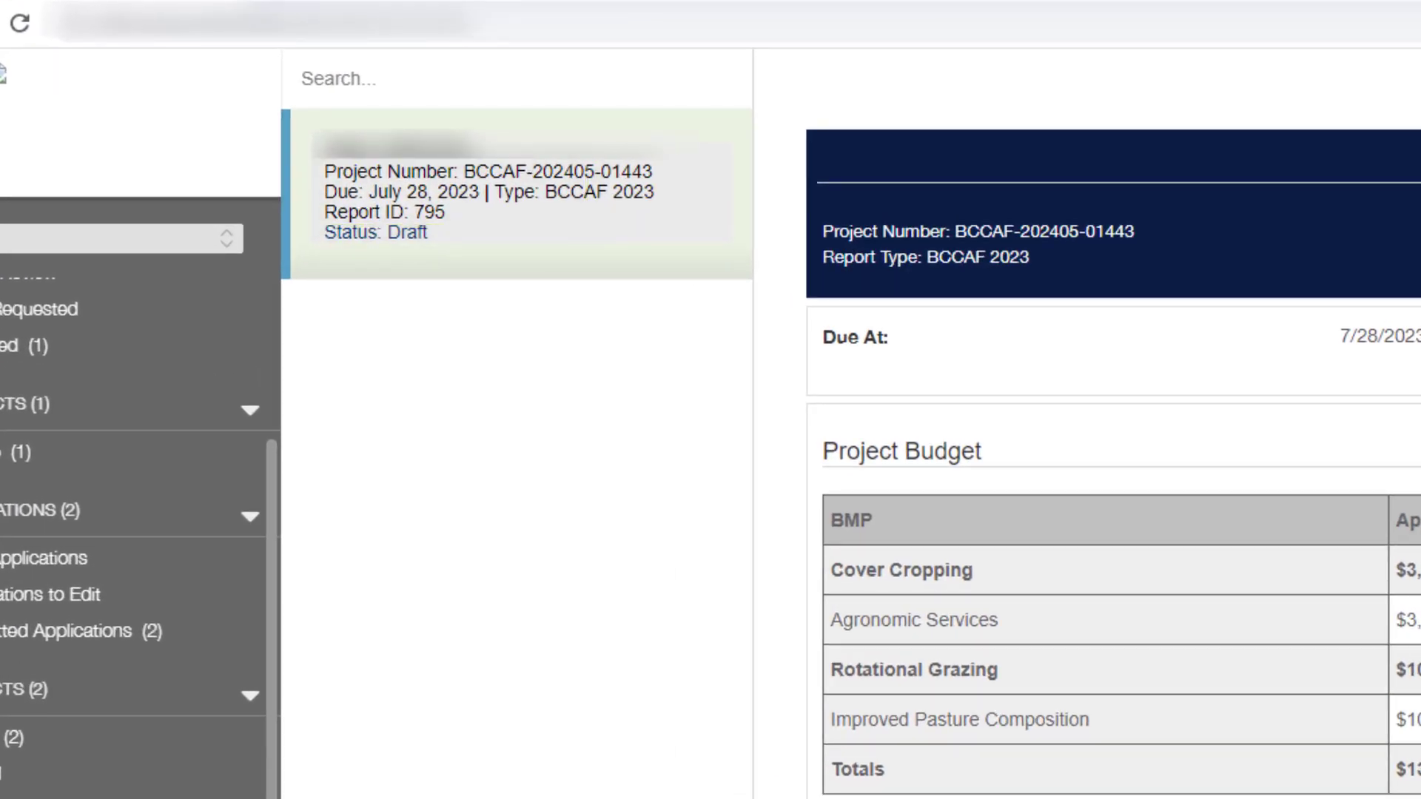
scroll(1111, 501, down, 5)
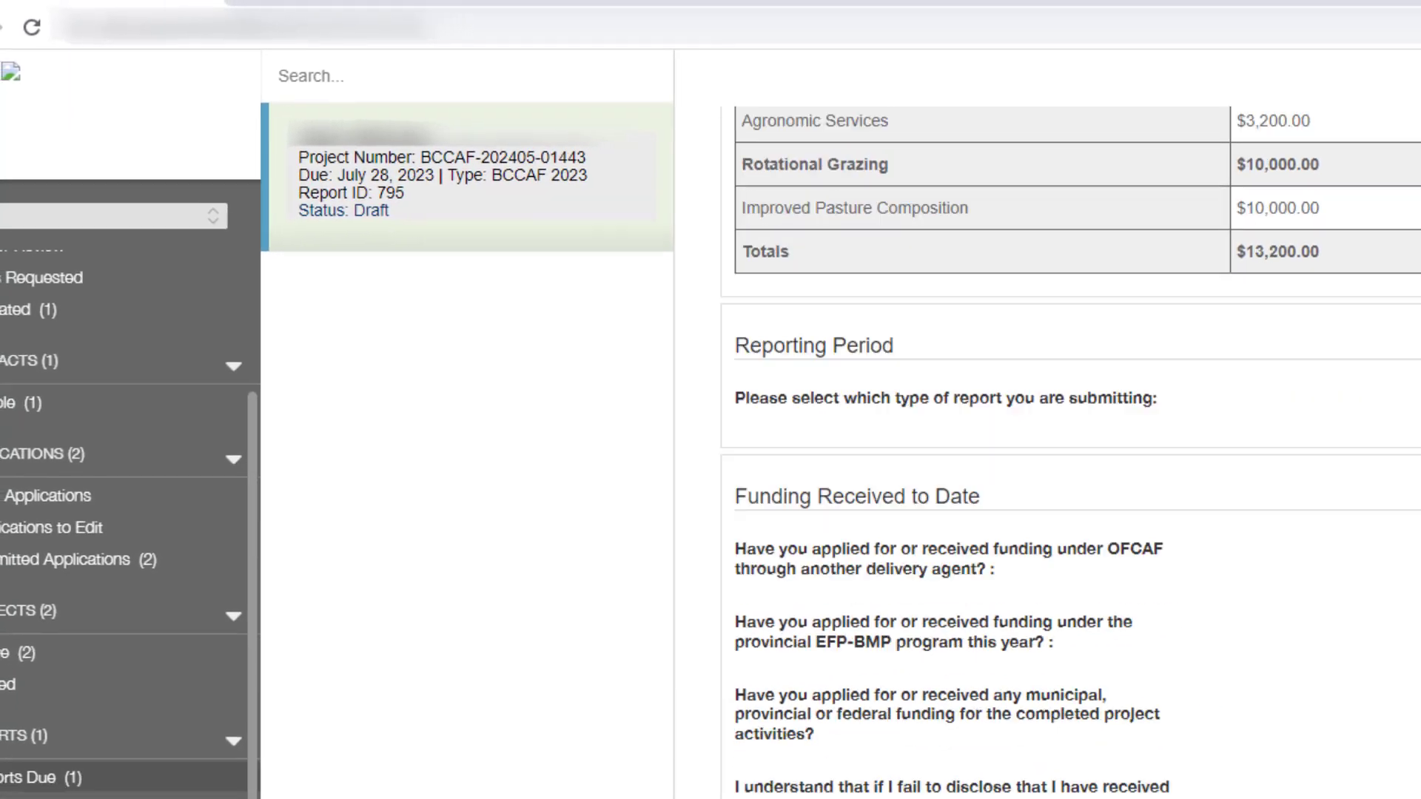
scroll(1111, 501, down, 3)
scroll(1351, 190, up, 1)
scroll(1352, 191, up, 3)
scroll(1351, 192, up, 2)
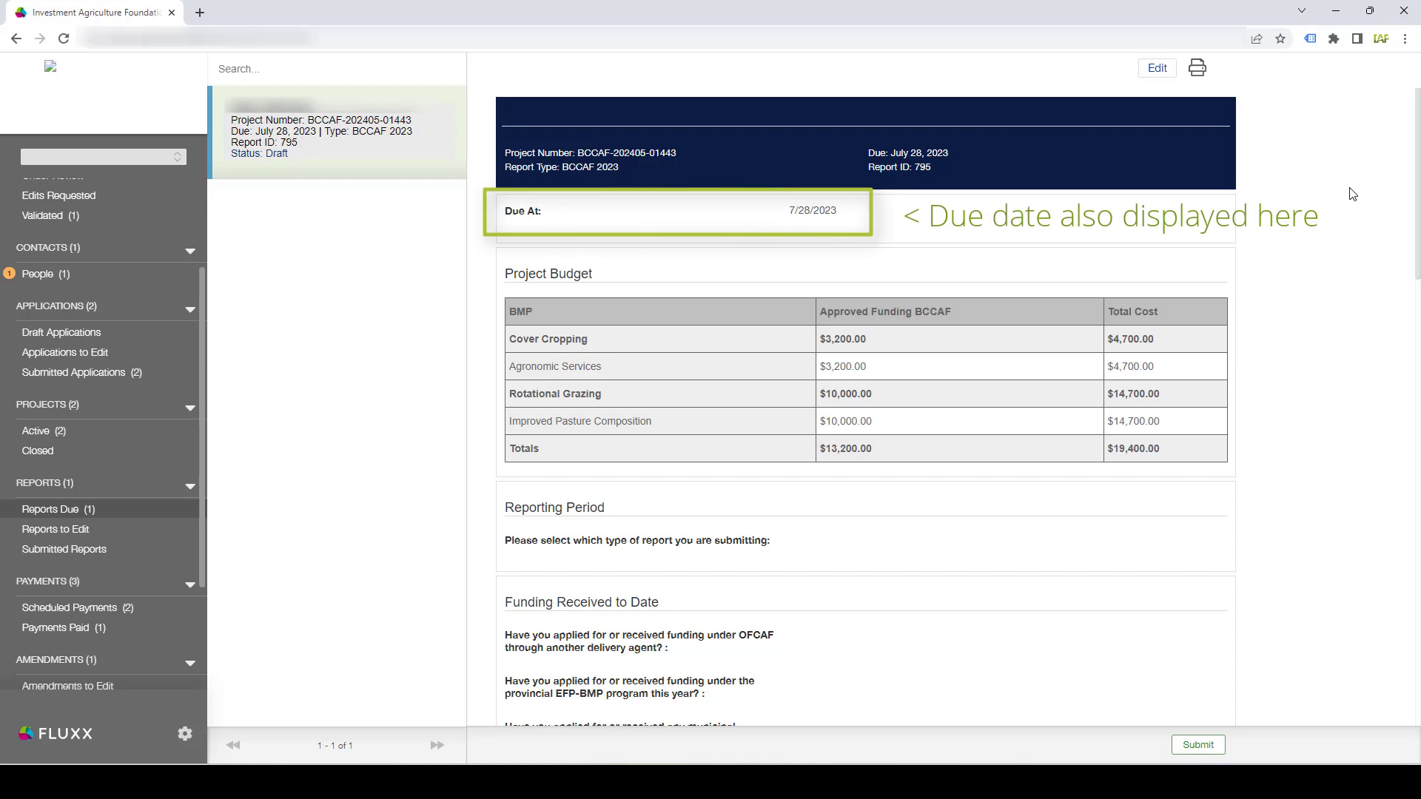
Step: Edit the draft report and set Reporting Period to Final, after comparing it with Partial / Interim
click(1165, 76)
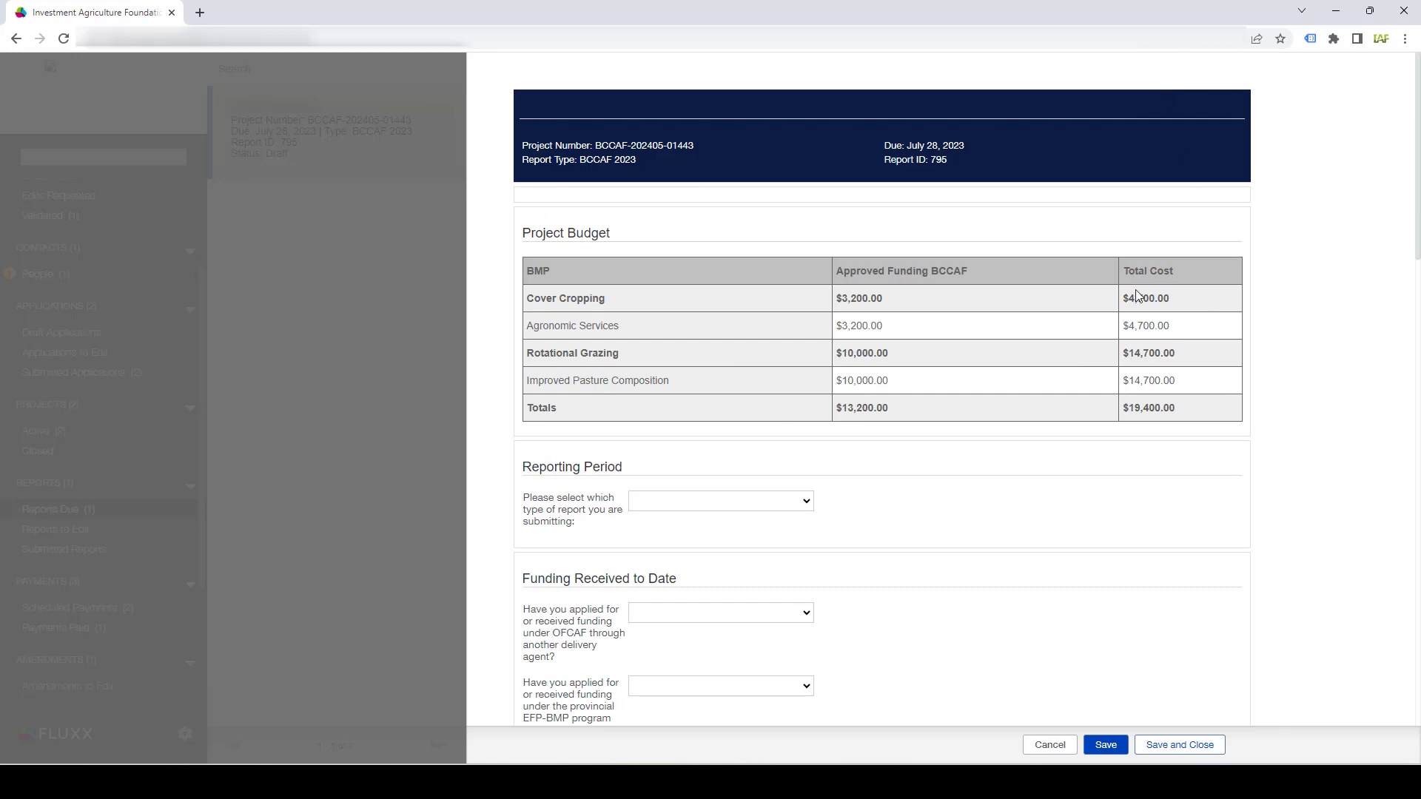
click(791, 504)
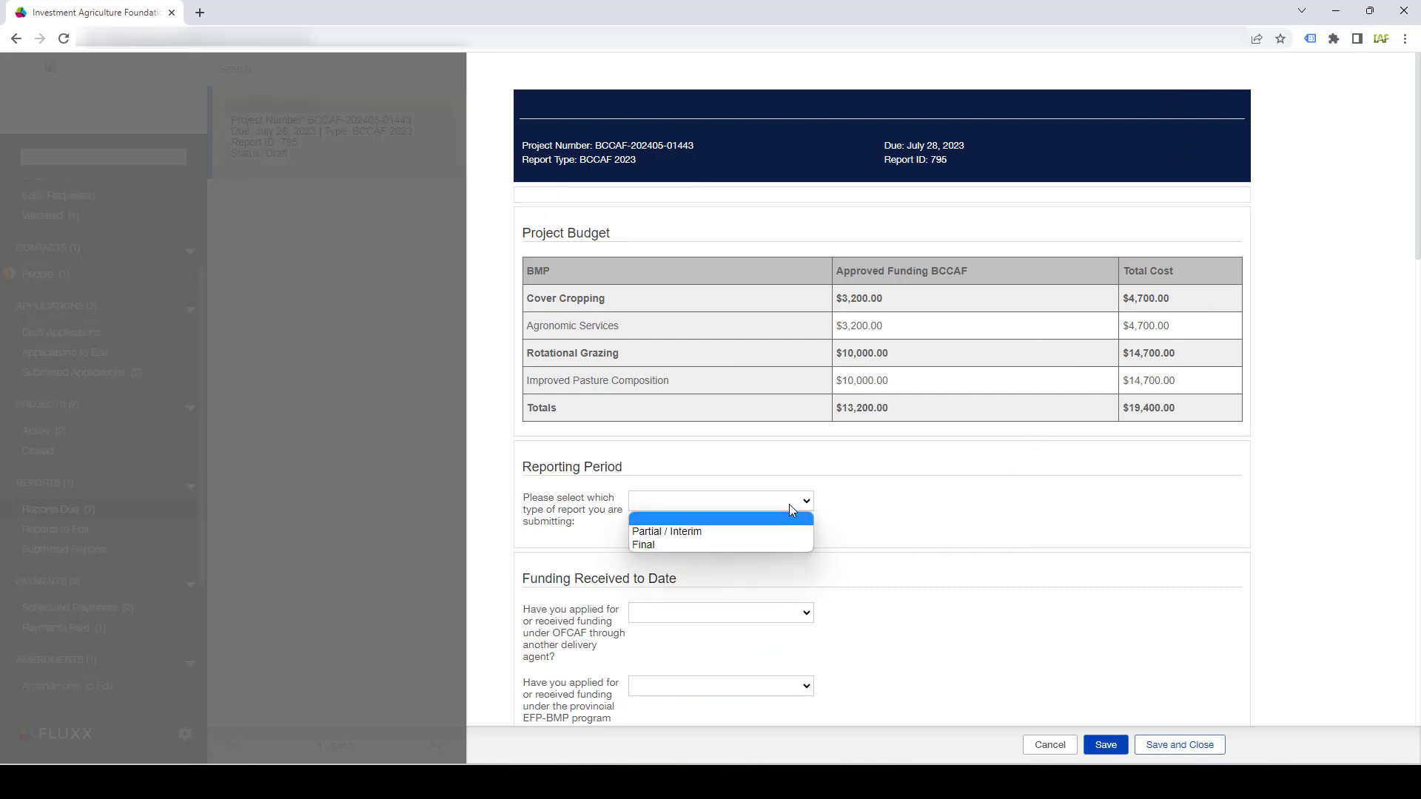
click(777, 546)
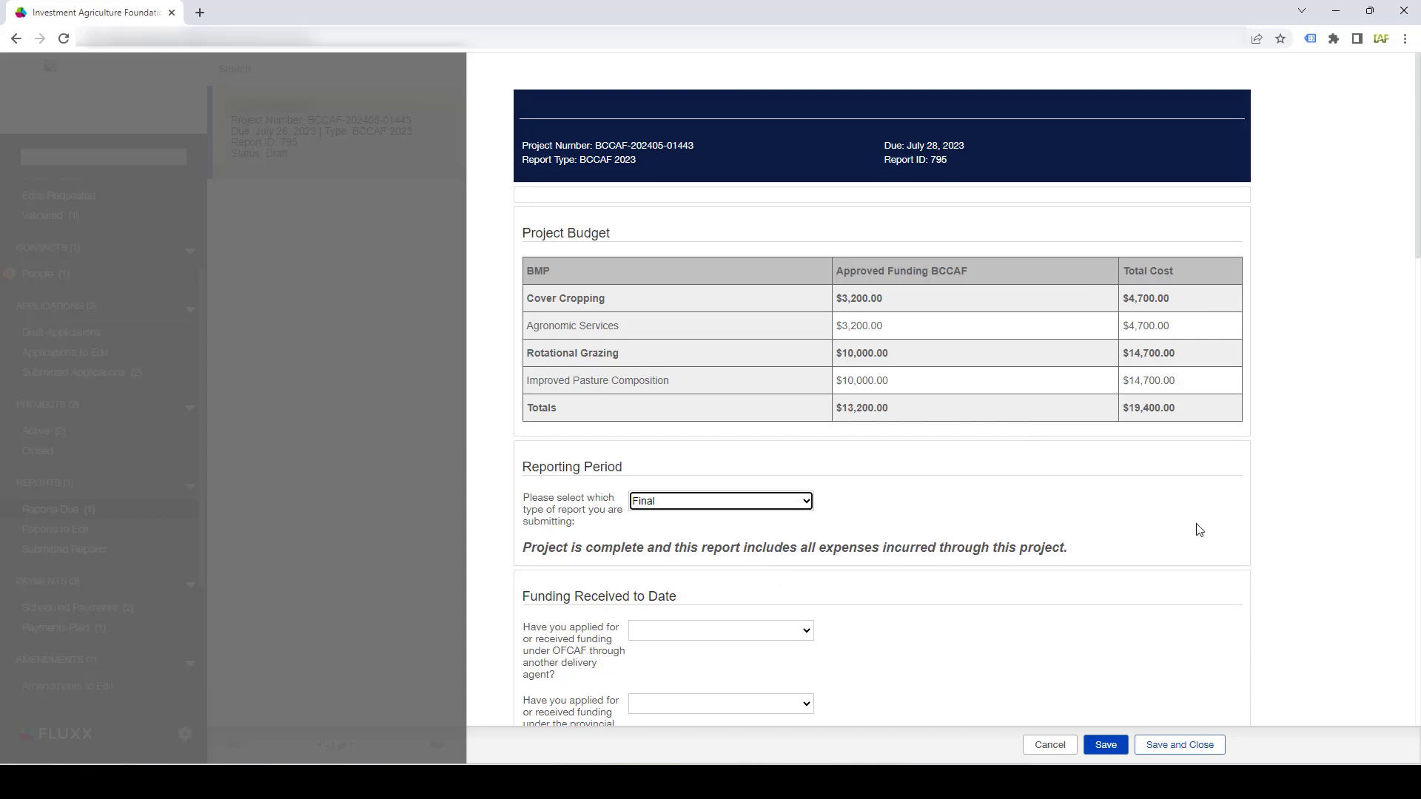
click(807, 502)
click(790, 530)
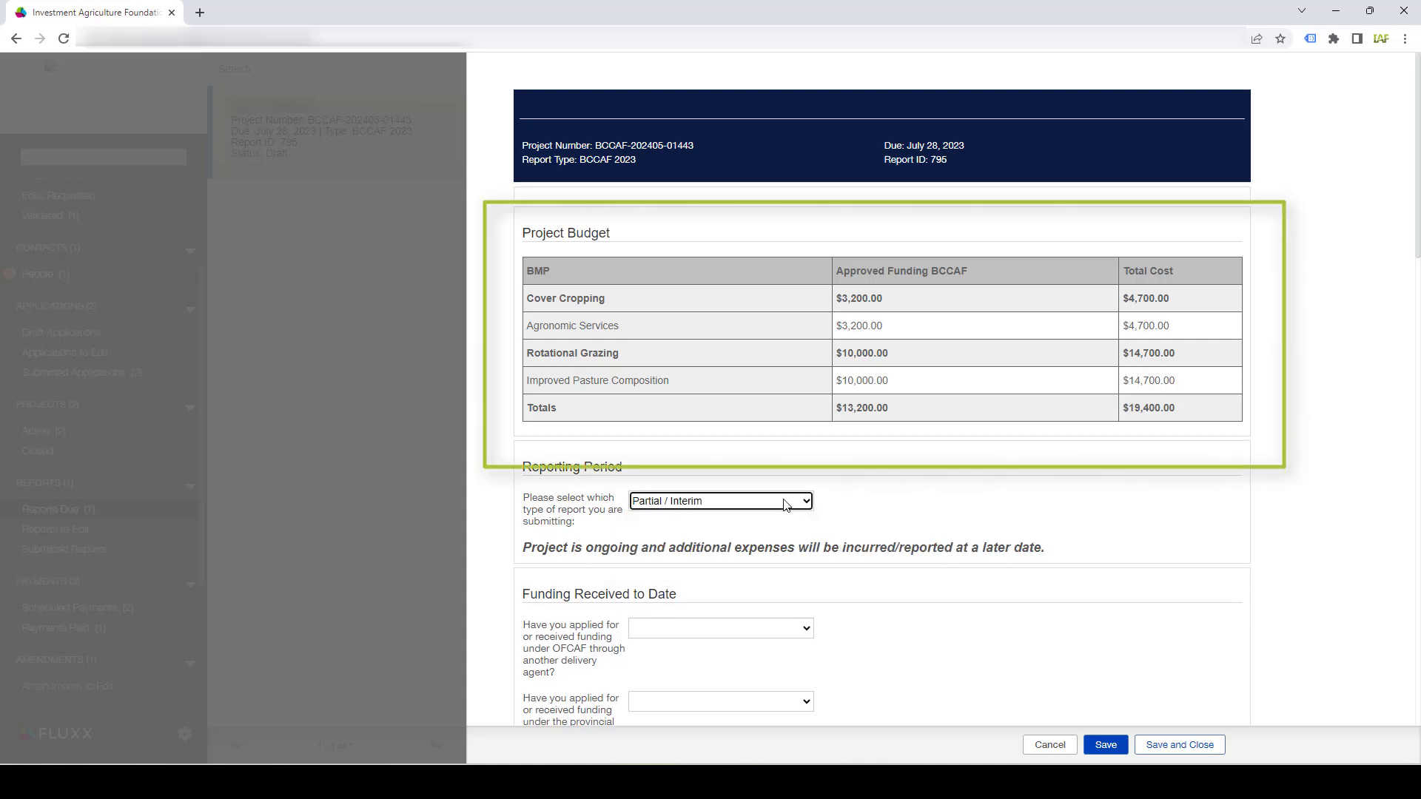
click(785, 506)
click(775, 540)
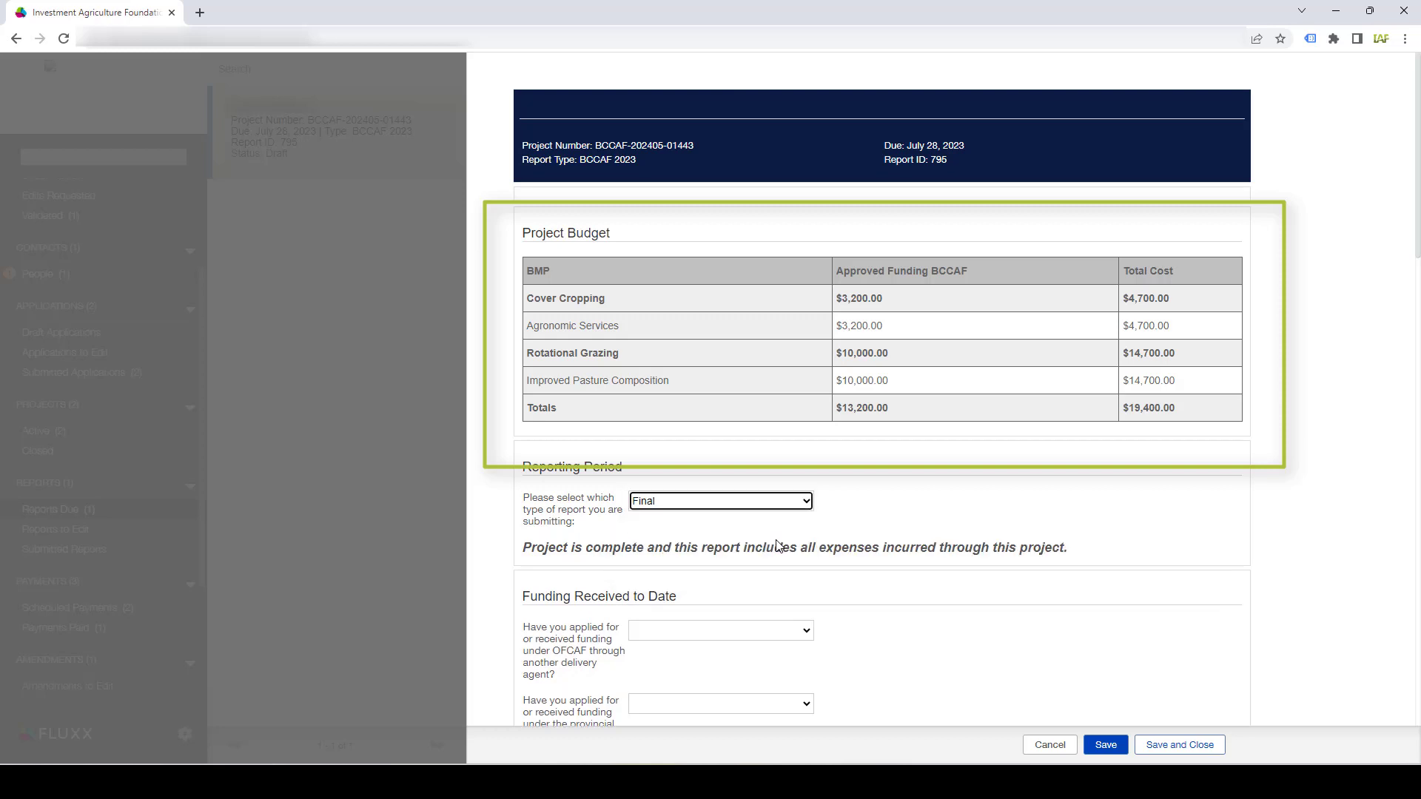
scroll(1123, 522, down, 1)
scroll(1125, 522, down, 2)
scroll(1124, 522, down, 1)
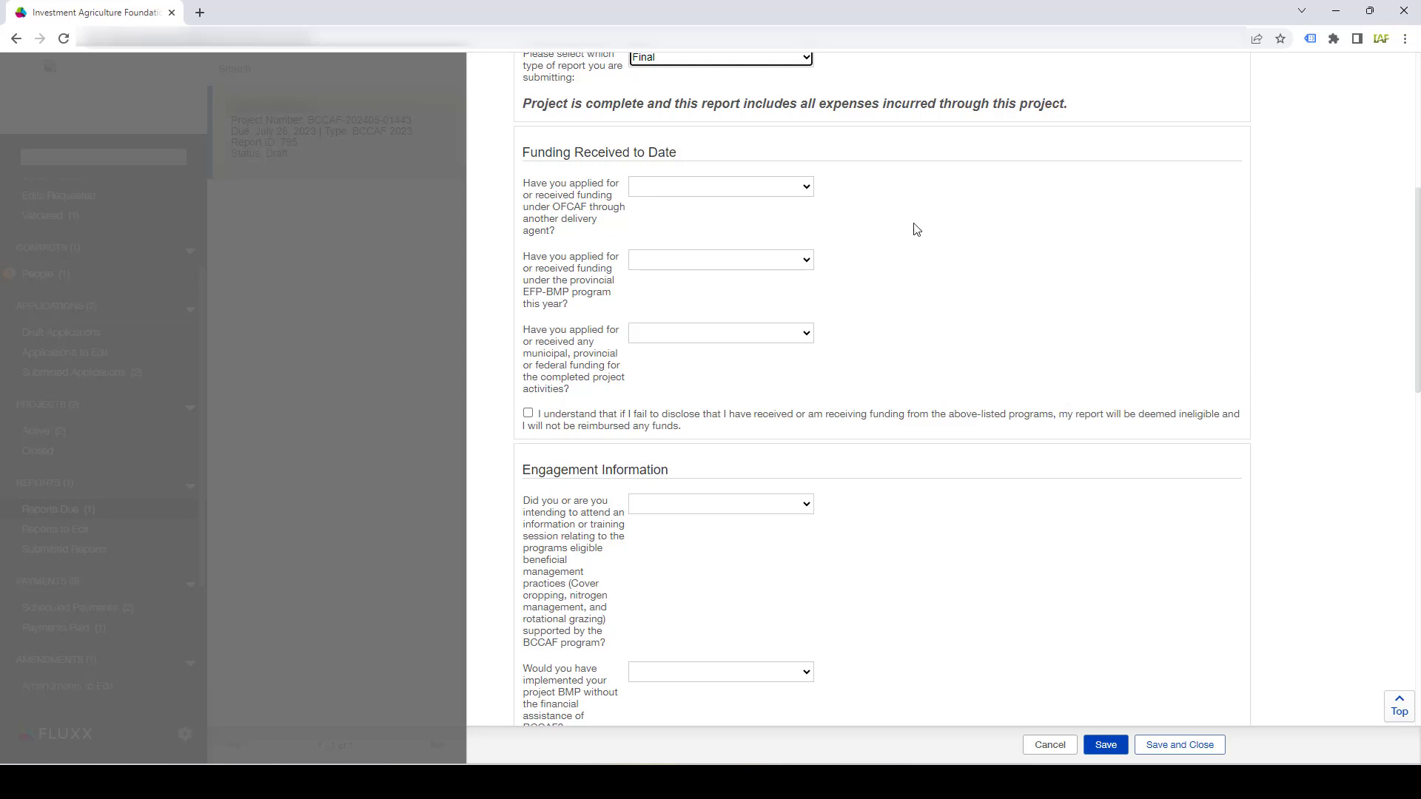
Step: Answer No to the OFCAF funding question and expand the Nitrogen Management section
click(806, 188)
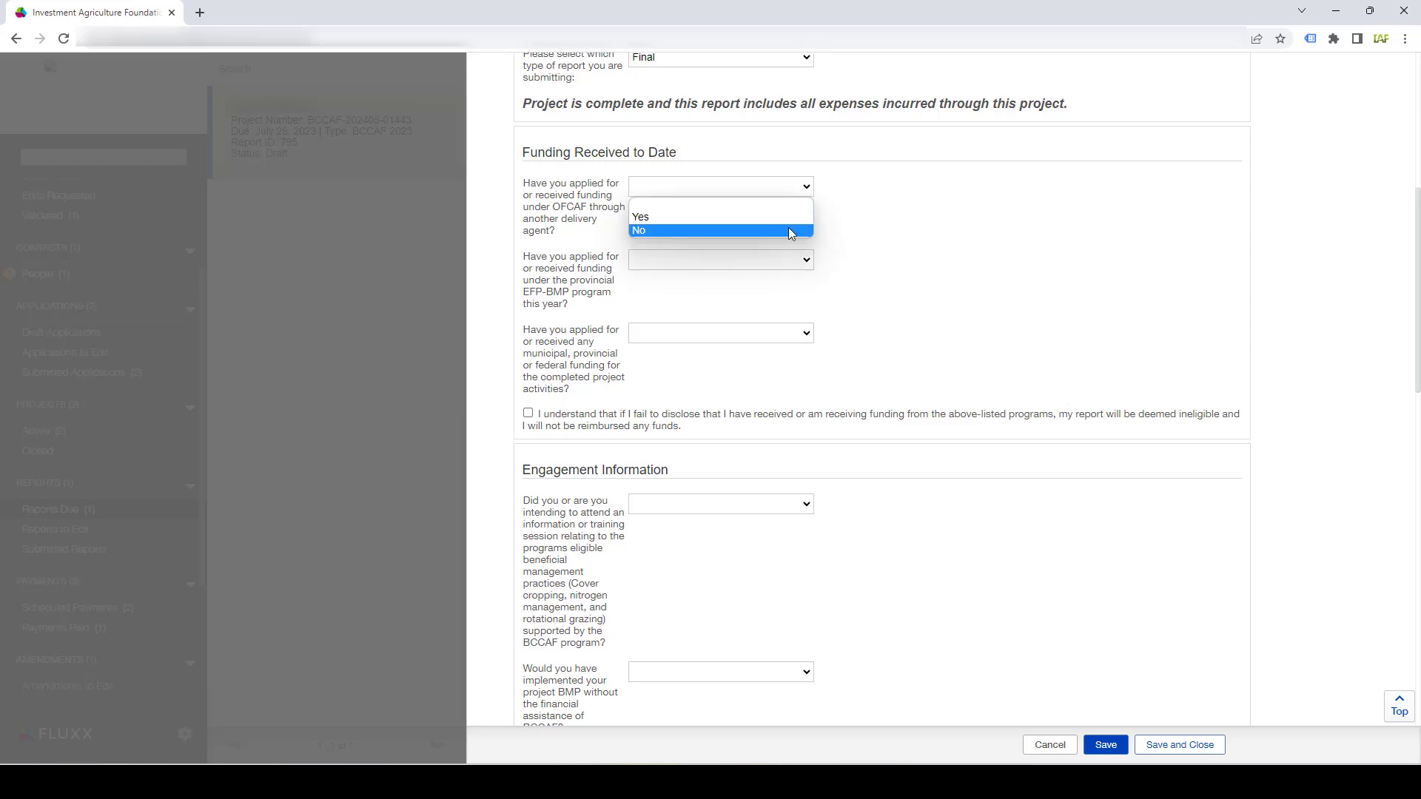
click(788, 228)
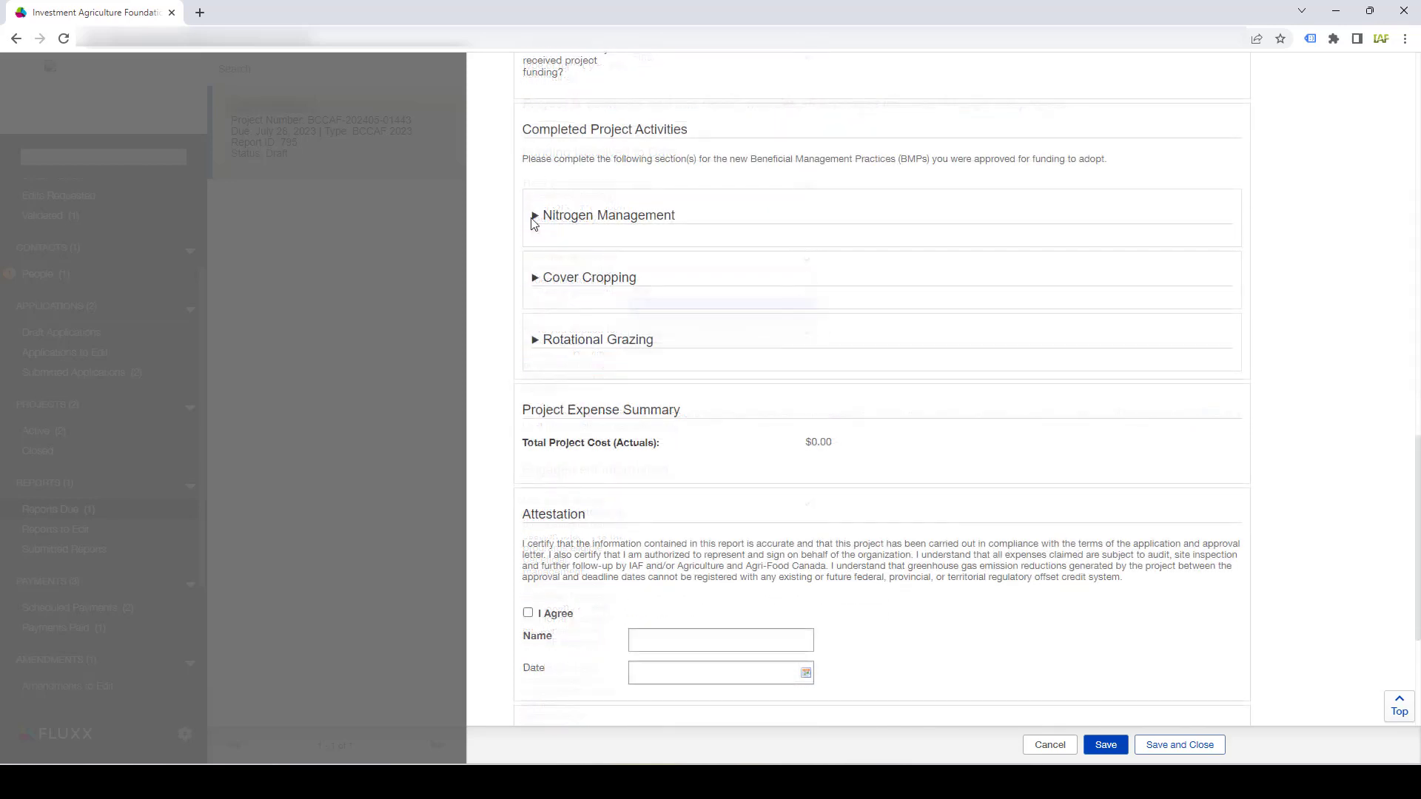
click(534, 221)
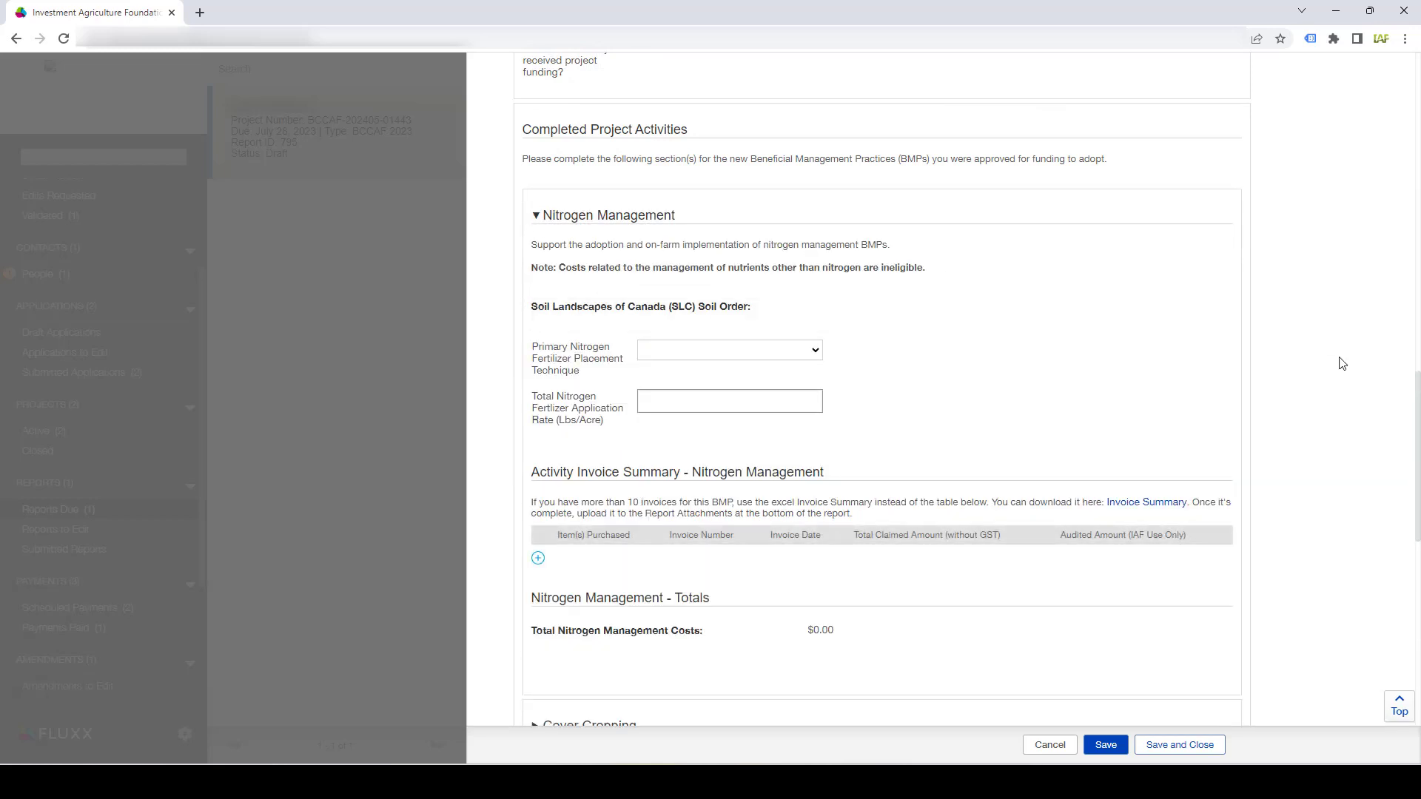
drag(1415, 406, 1369, 103)
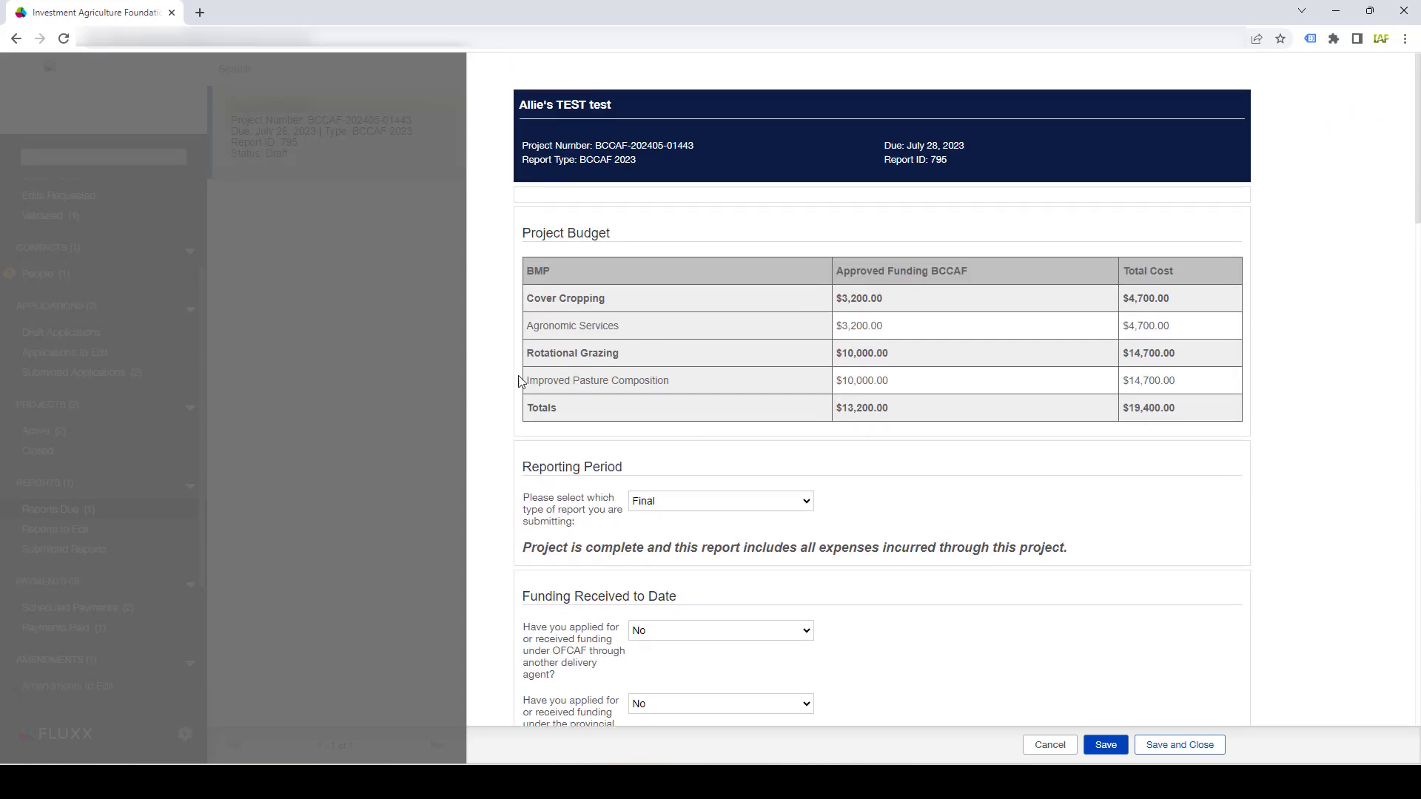
scroll(505, 384, down, 3)
scroll(505, 385, down, 2)
scroll(503, 384, down, 4)
scroll(503, 385, down, 3)
Step: Collapse Nitrogen Management, expand Cover Cropping, and add Legumes / Peas as Cover Crop Variety
click(538, 366)
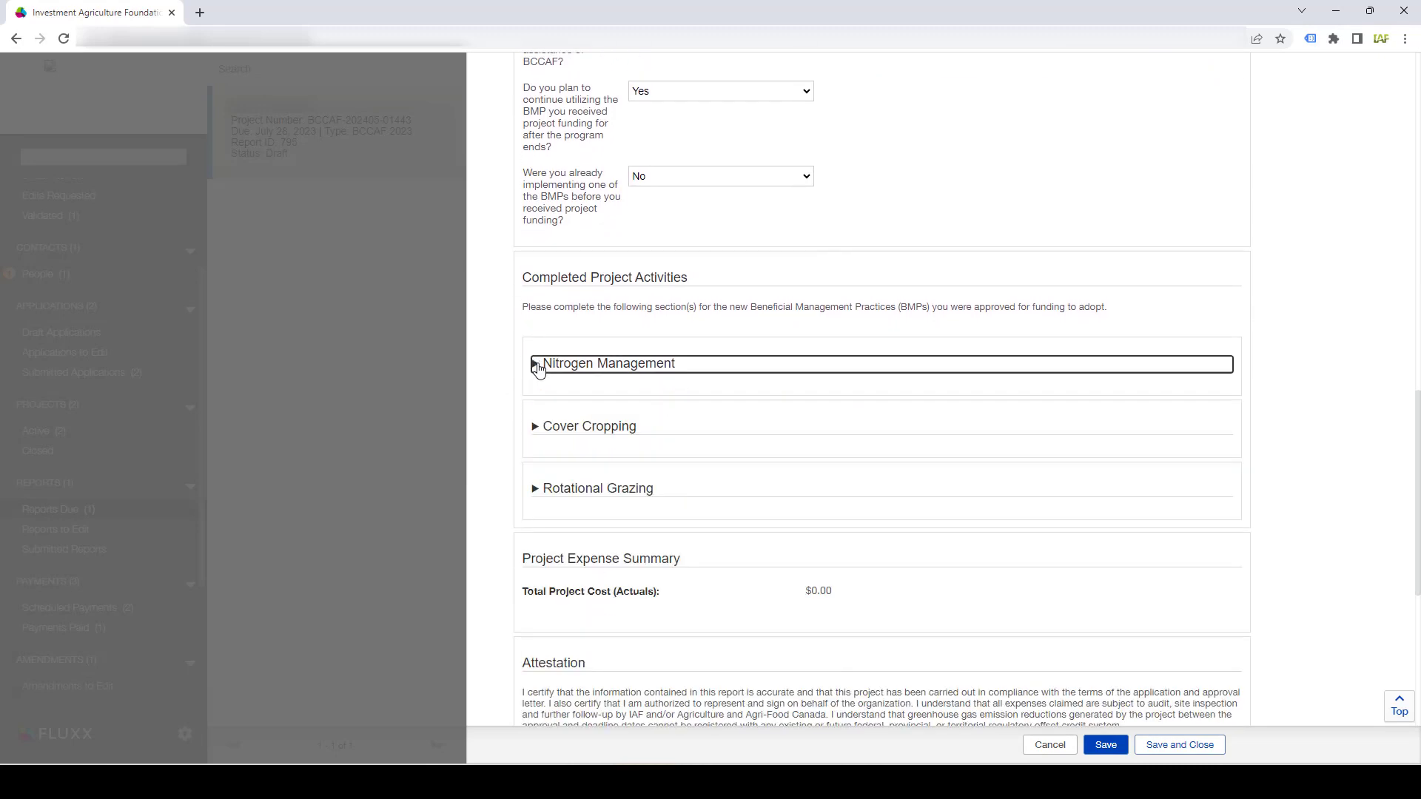
click(534, 429)
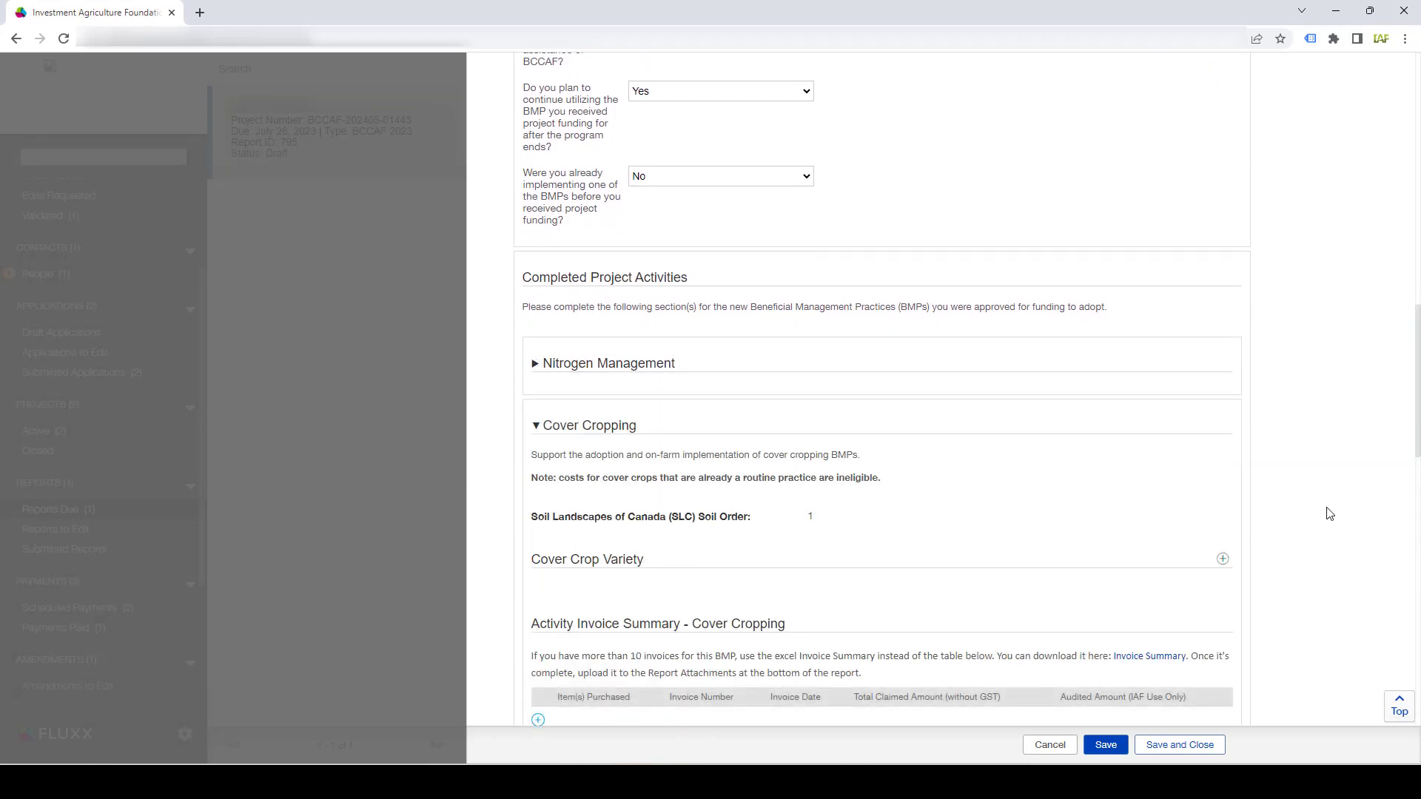
scroll(1328, 515, down, 4)
scroll(1328, 515, down, 1)
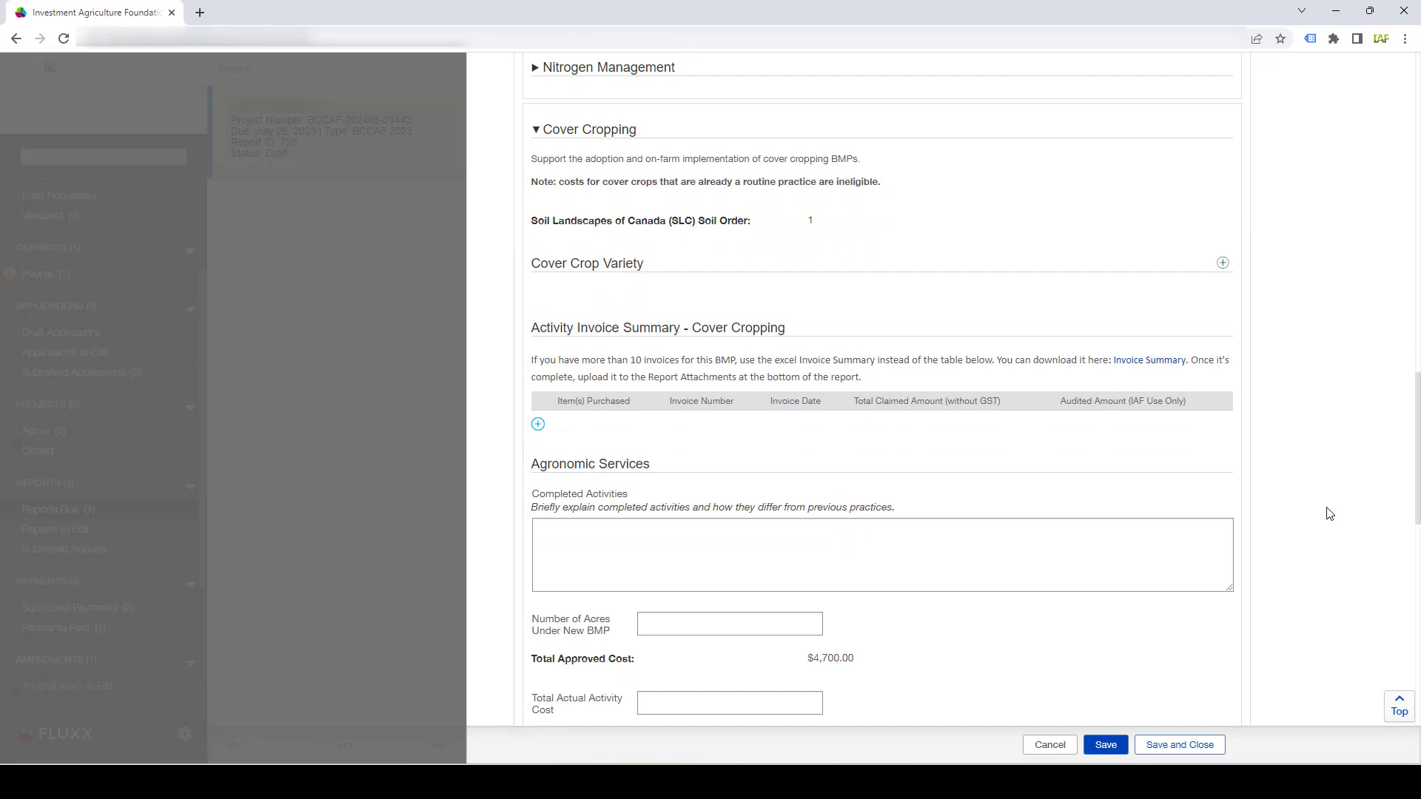
click(1223, 264)
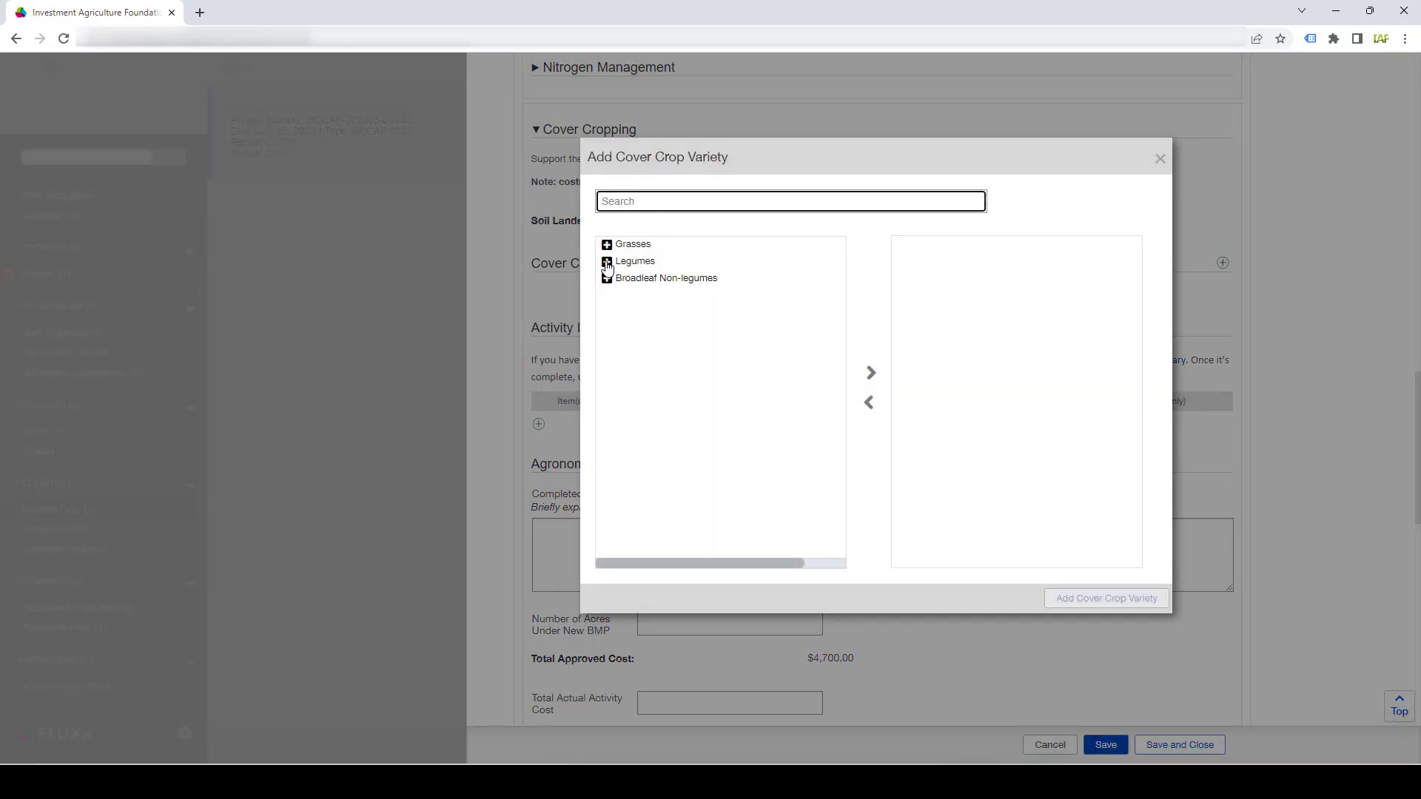
click(608, 264)
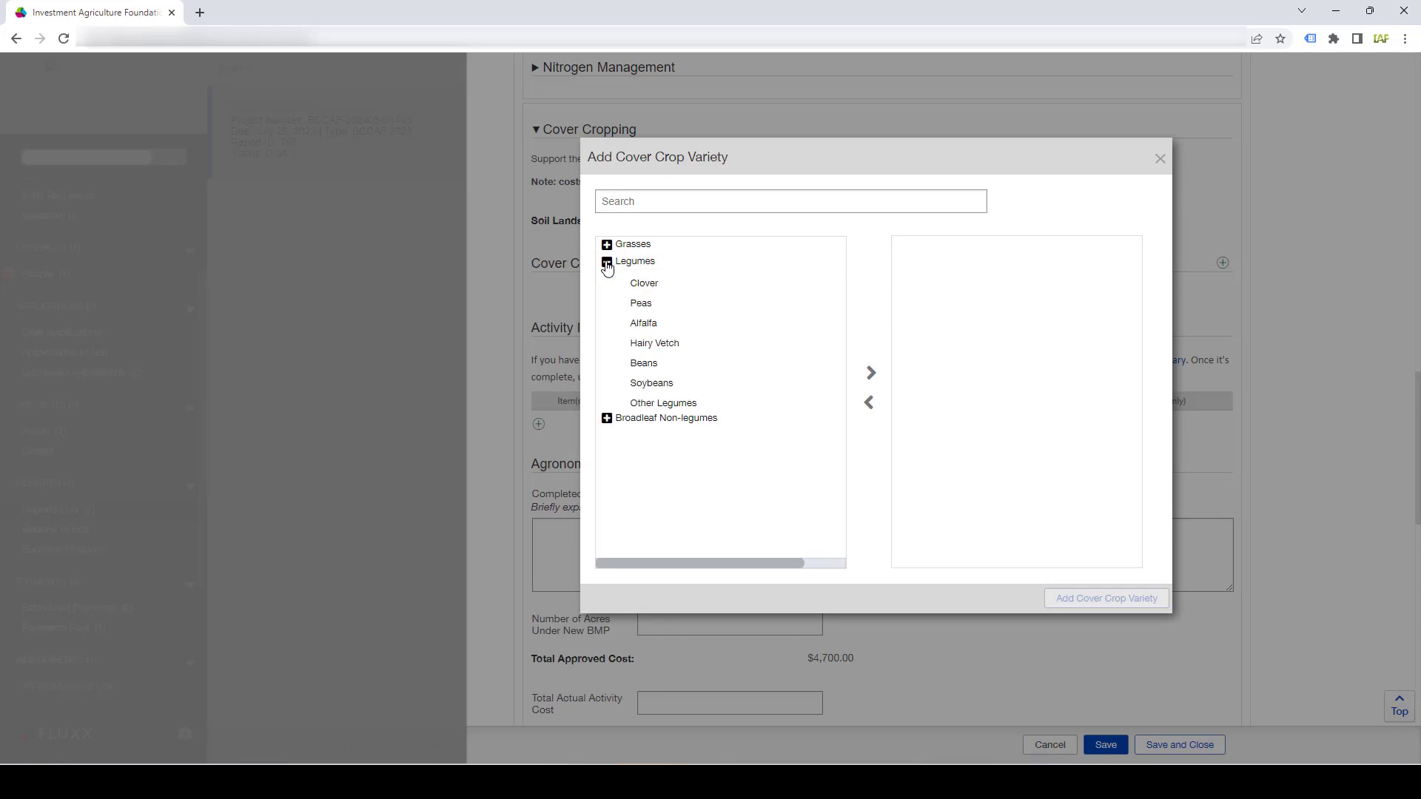
click(641, 303)
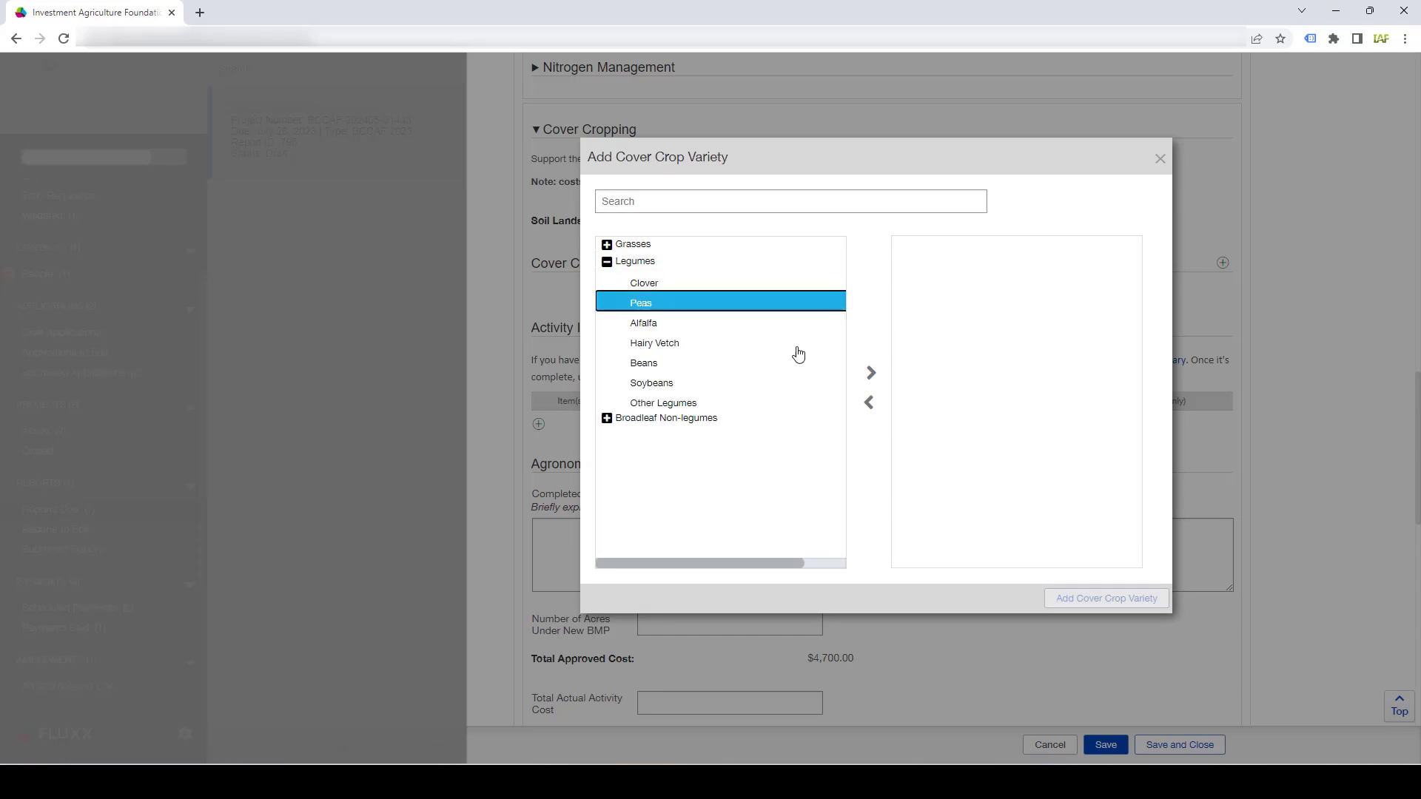
click(869, 381)
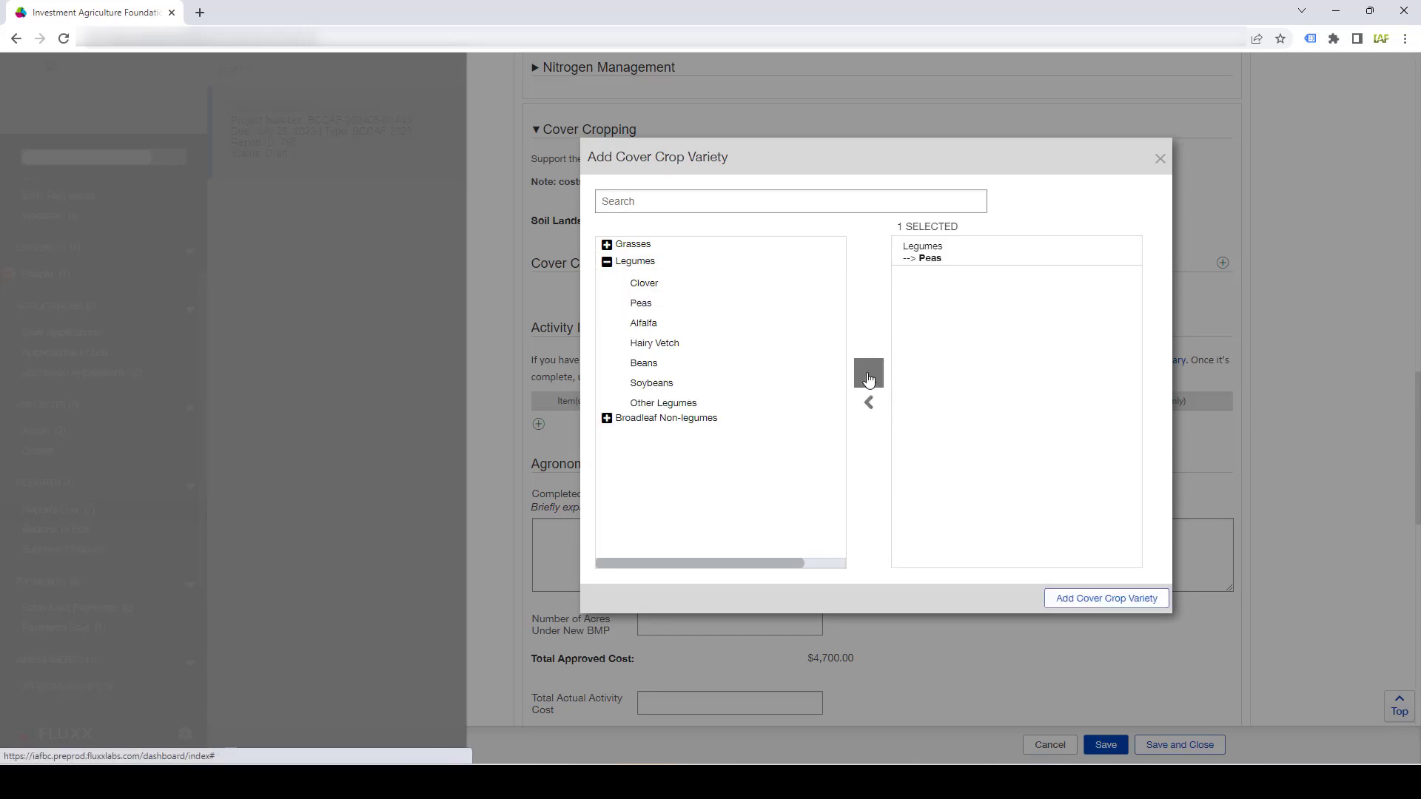
click(1074, 600)
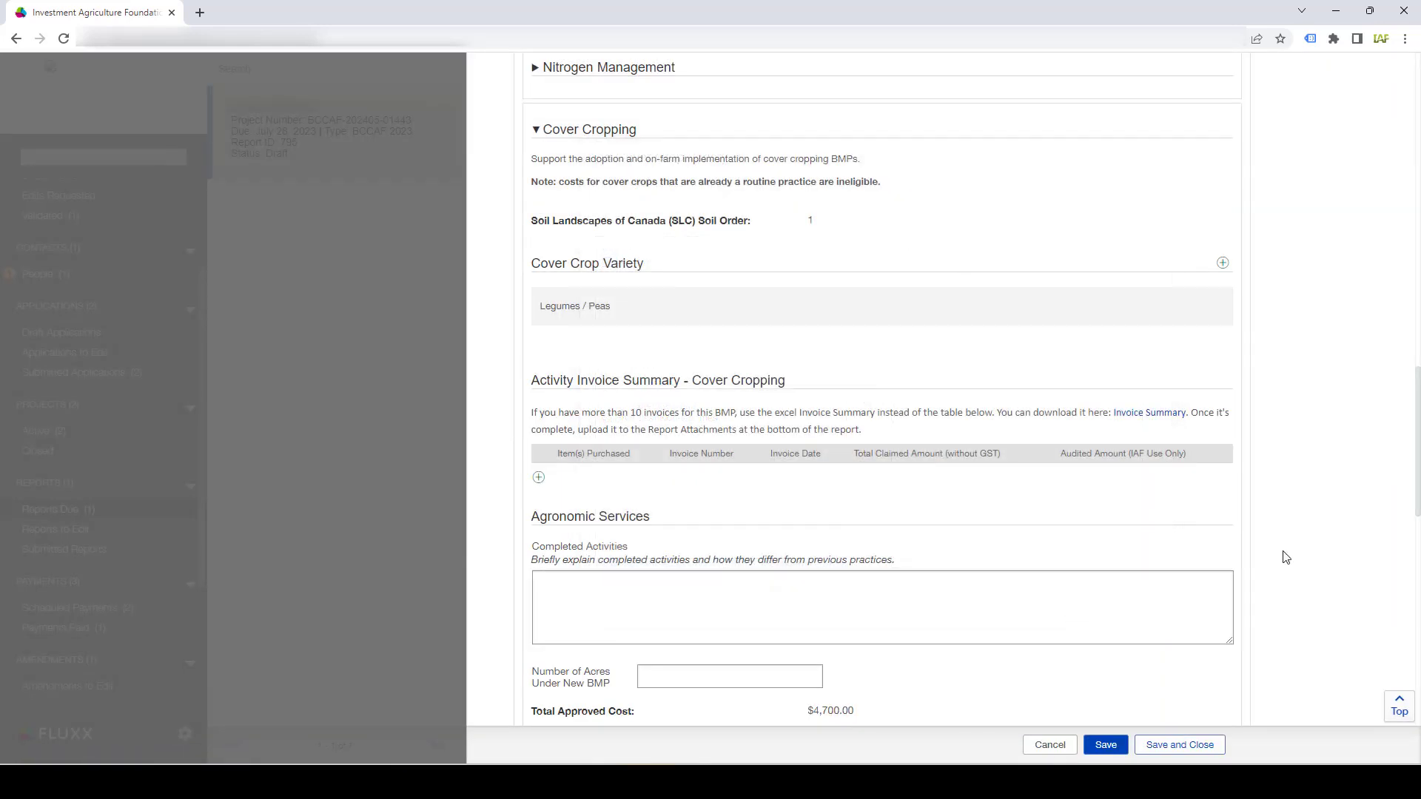
Step: Add a Cover Cropping invoice row with item, invoice number, June 5, 2023 date and claimed amount
click(538, 478)
click(589, 498)
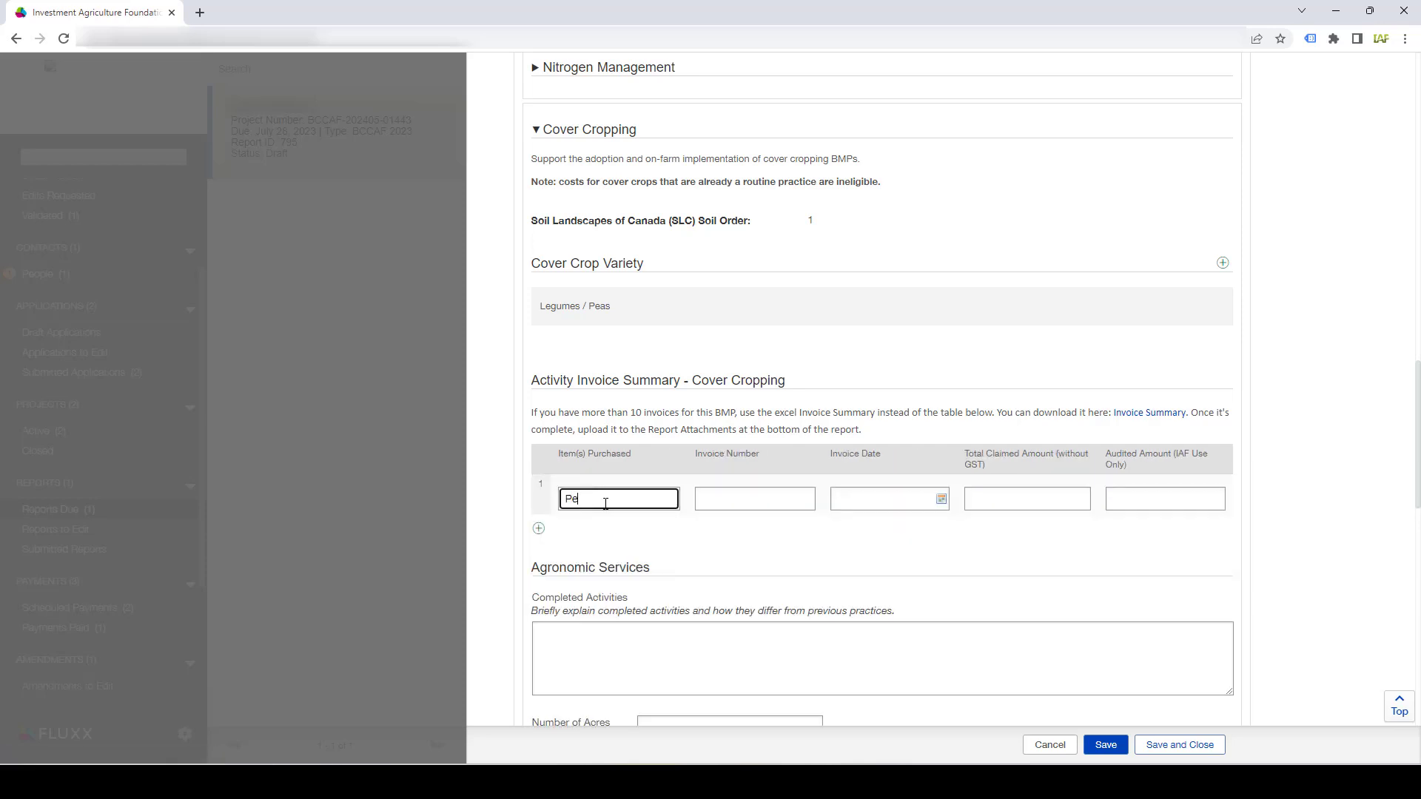
click(714, 496)
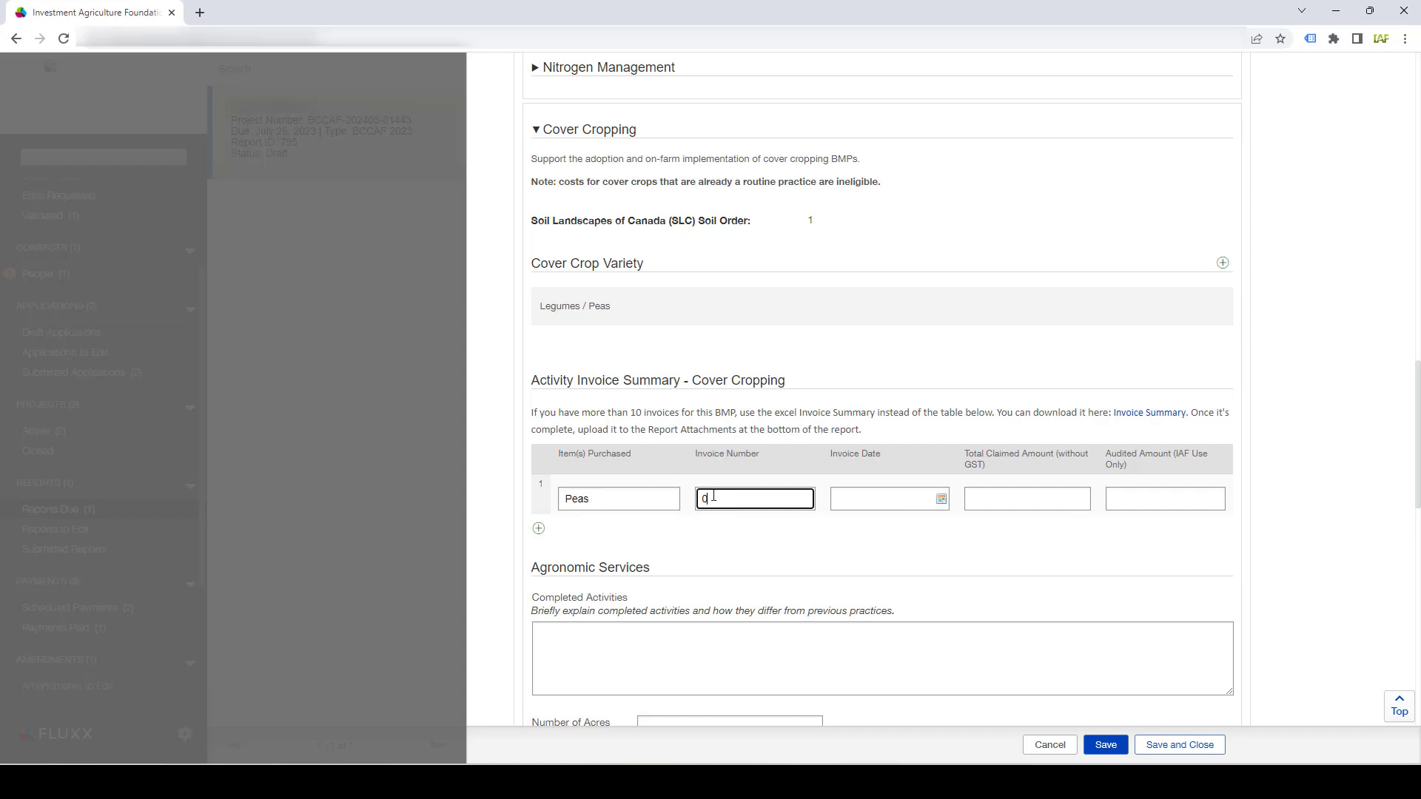
click(941, 500)
click(844, 525)
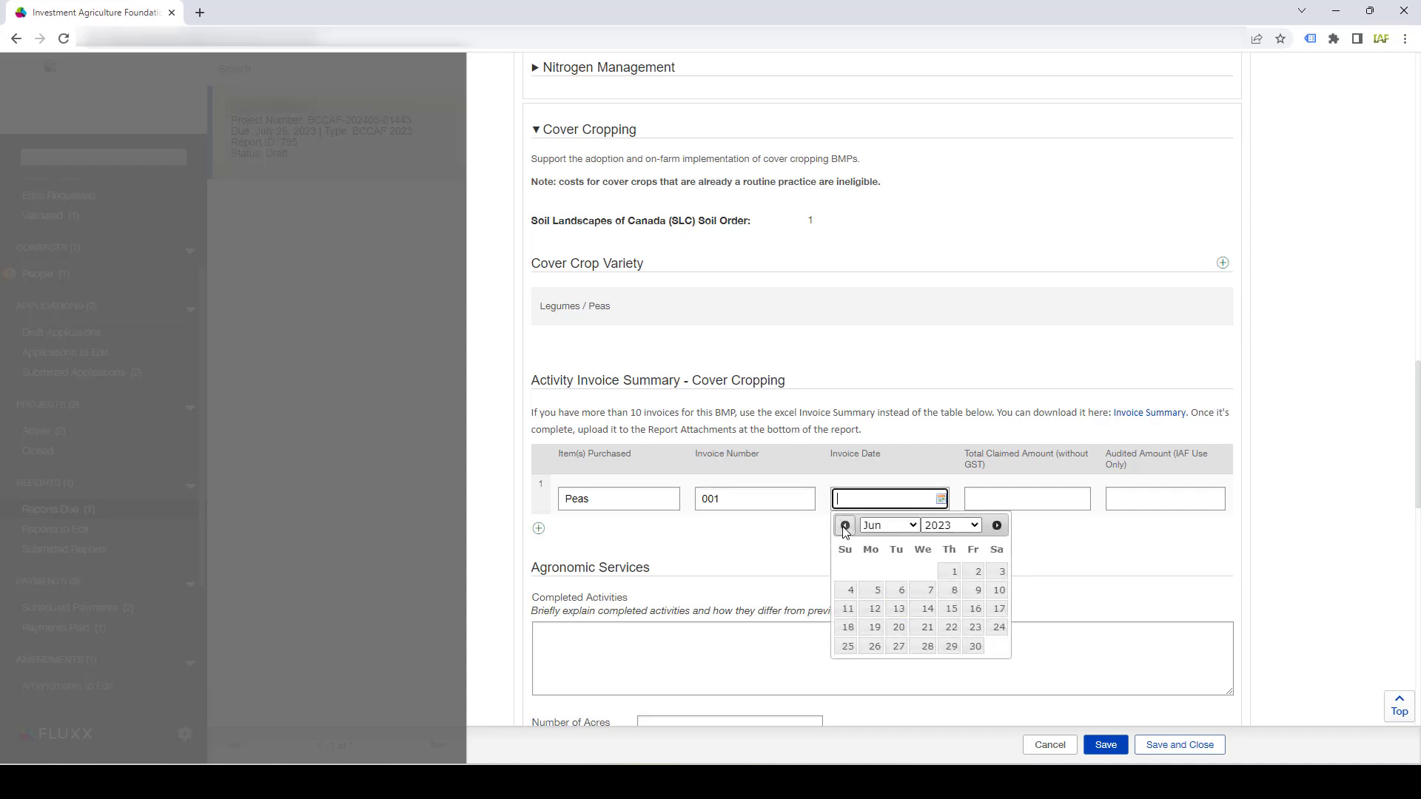
click(874, 601)
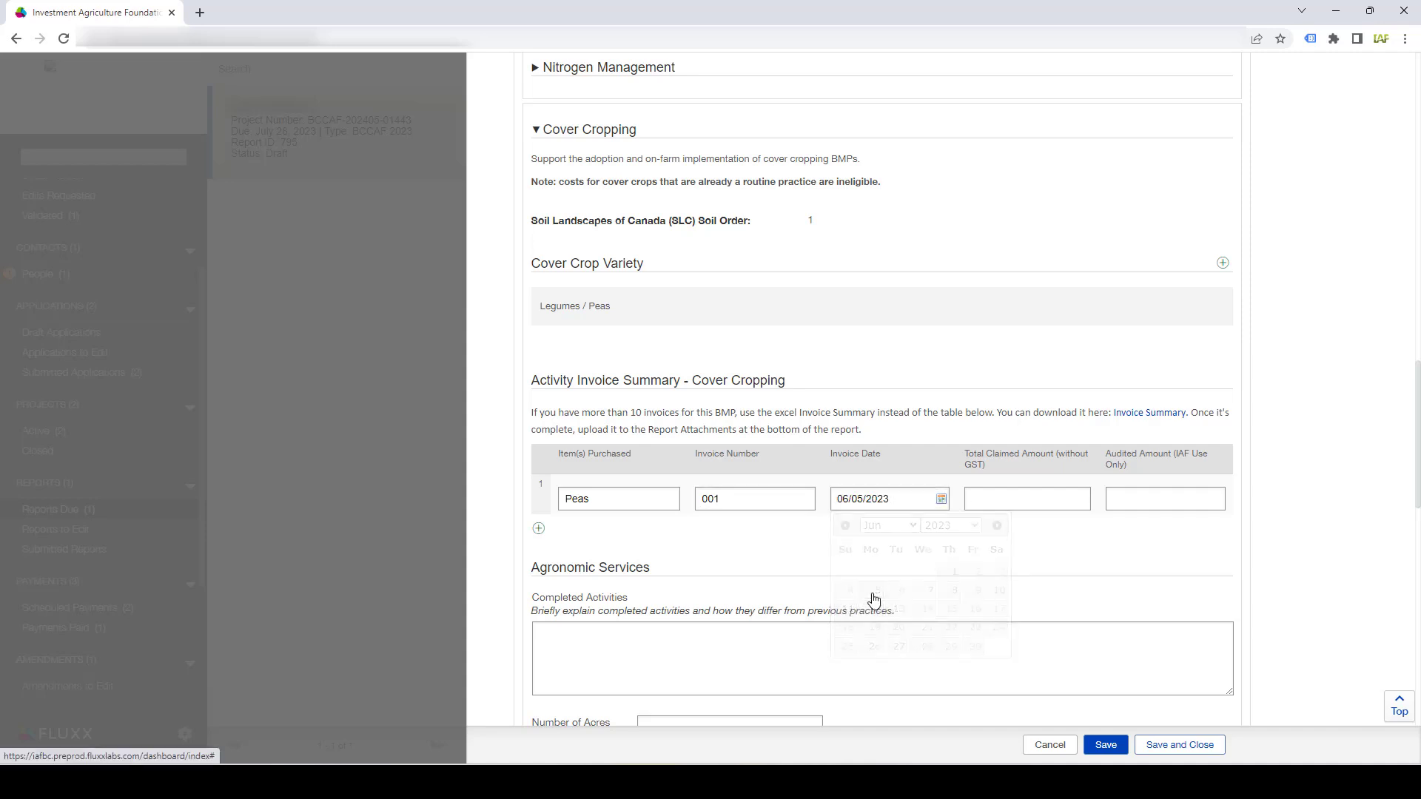
click(999, 505)
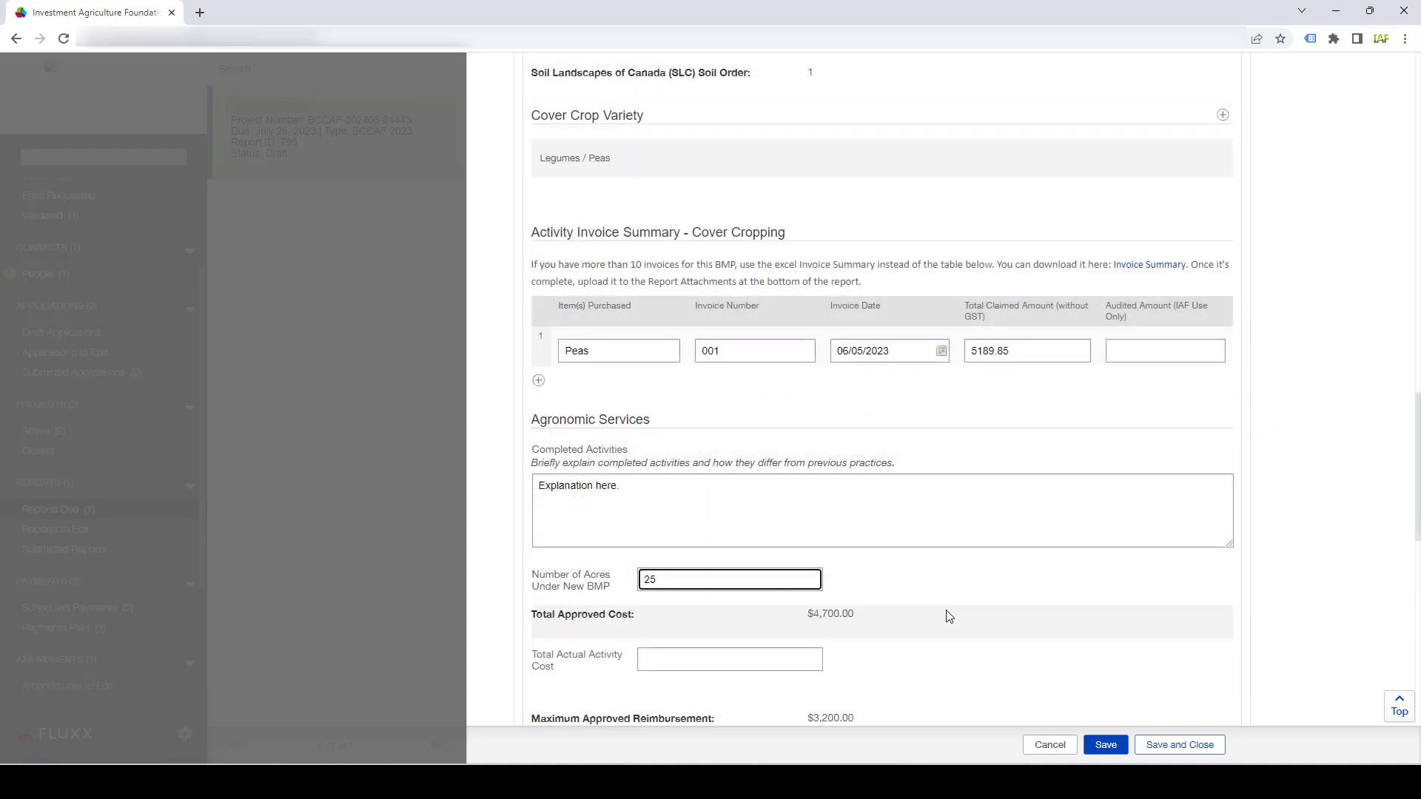
Step: Set Cover Cropping to 25 acres with a $5,189.85 Total Actual Activity Cost
click(948, 617)
scroll(948, 617, down, 2)
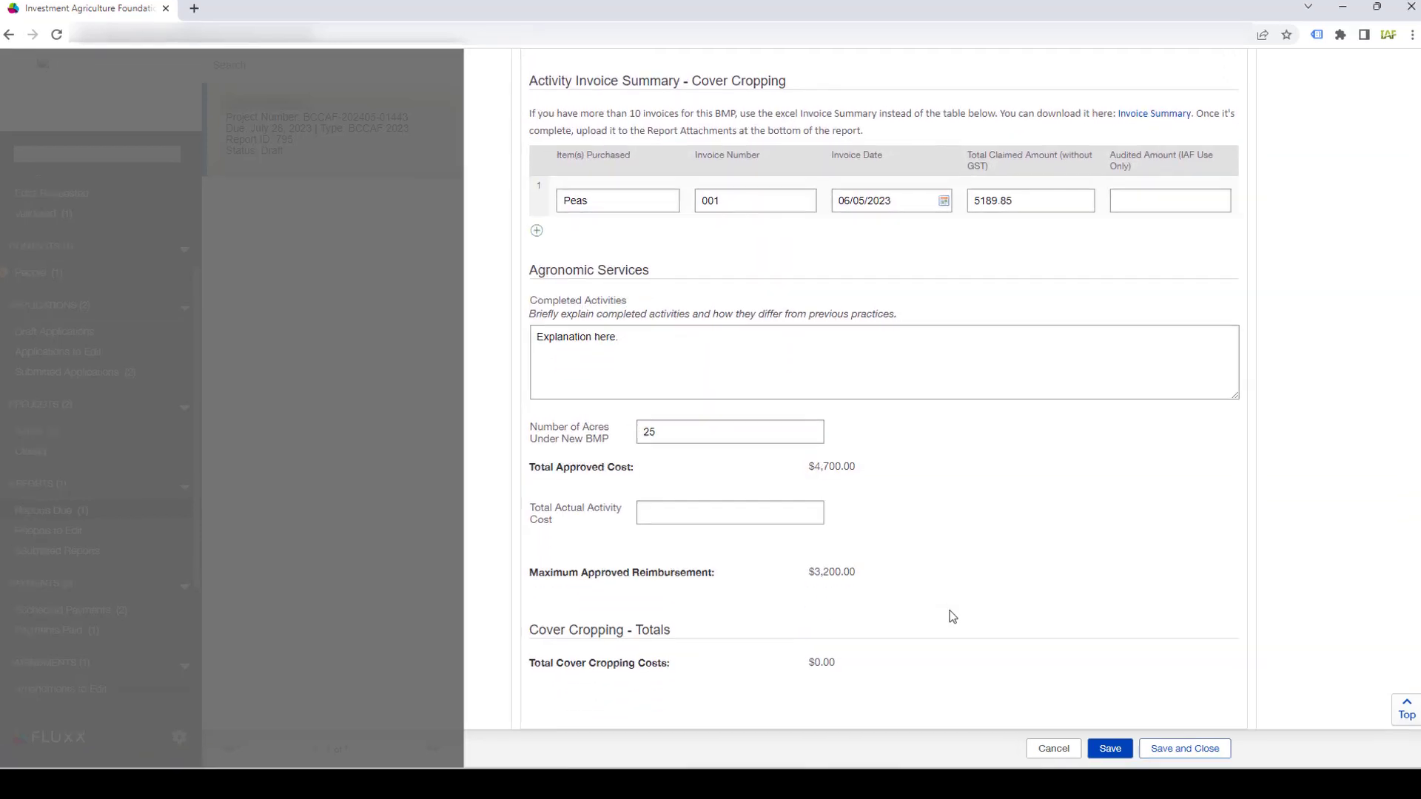
click(721, 564)
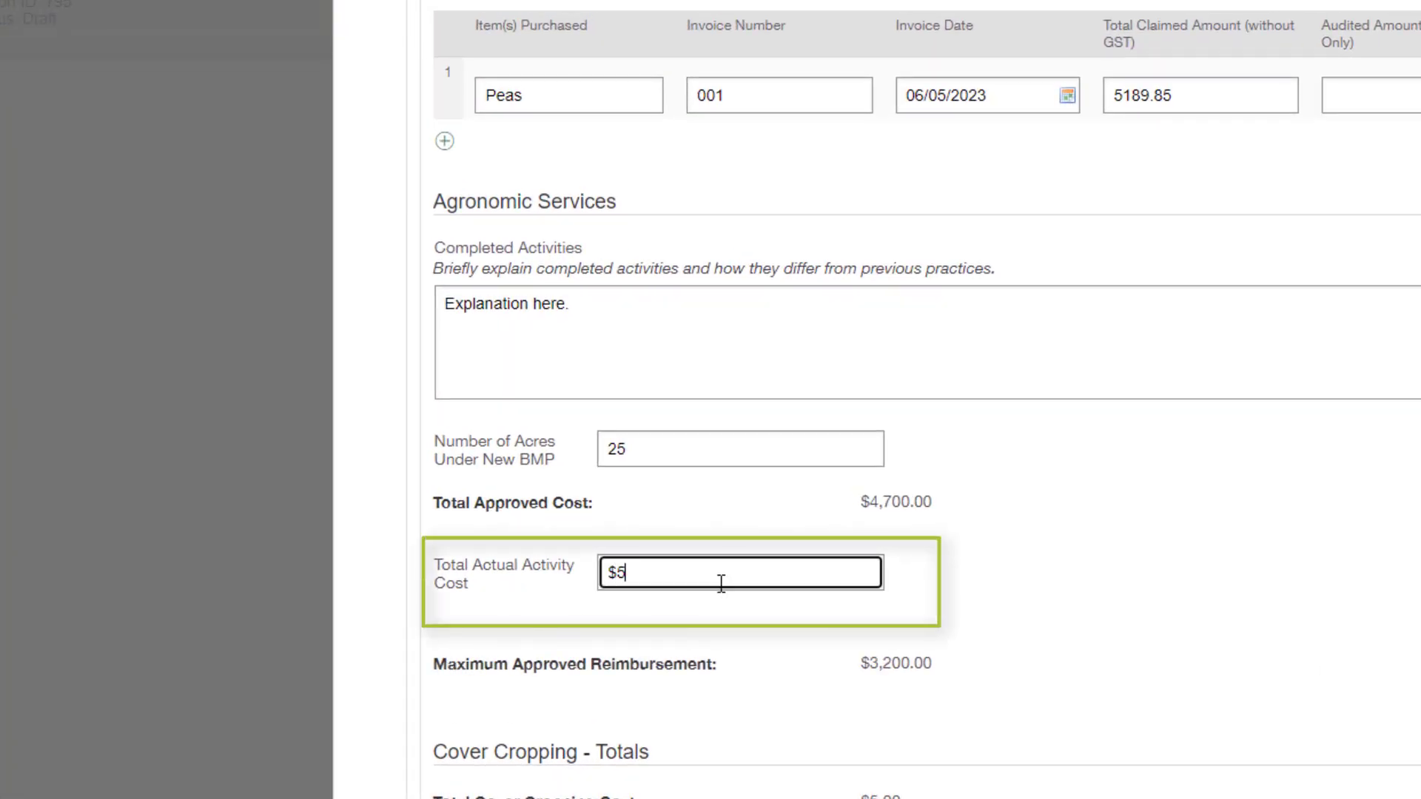
text(189.85)
click(816, 610)
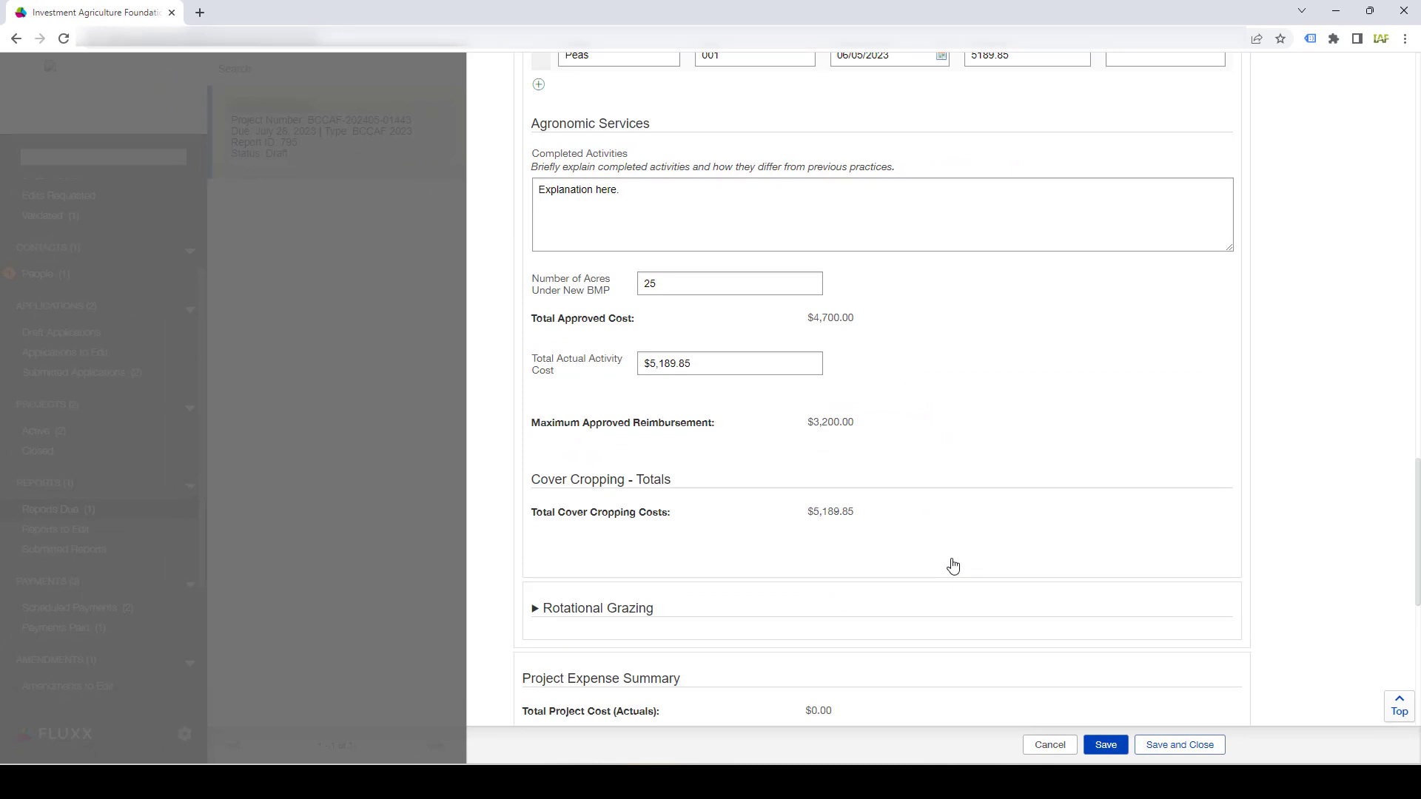
scroll(953, 566, down, 2)
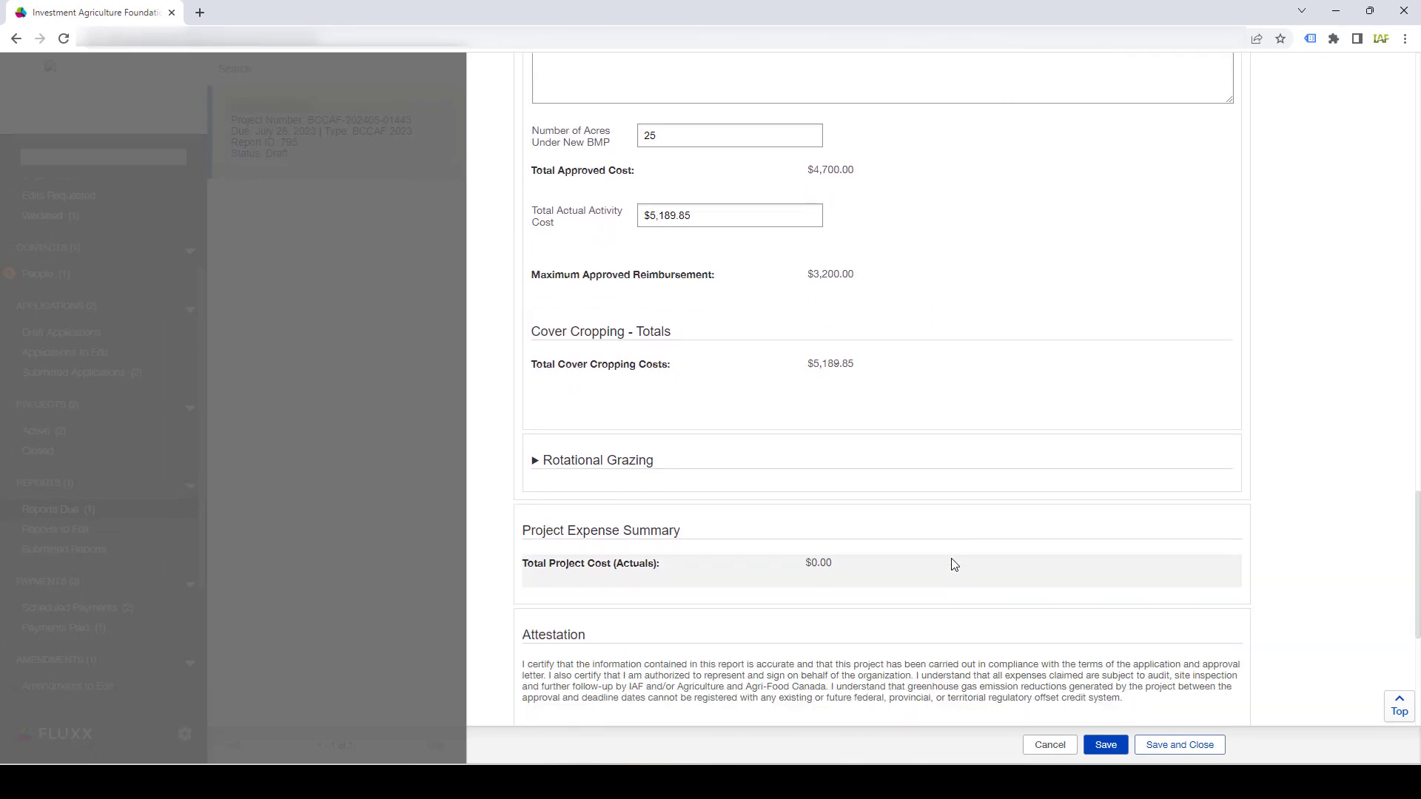
Step: Fix the flagged error by agreeing to the attestation with a name, then save and close
click(1109, 746)
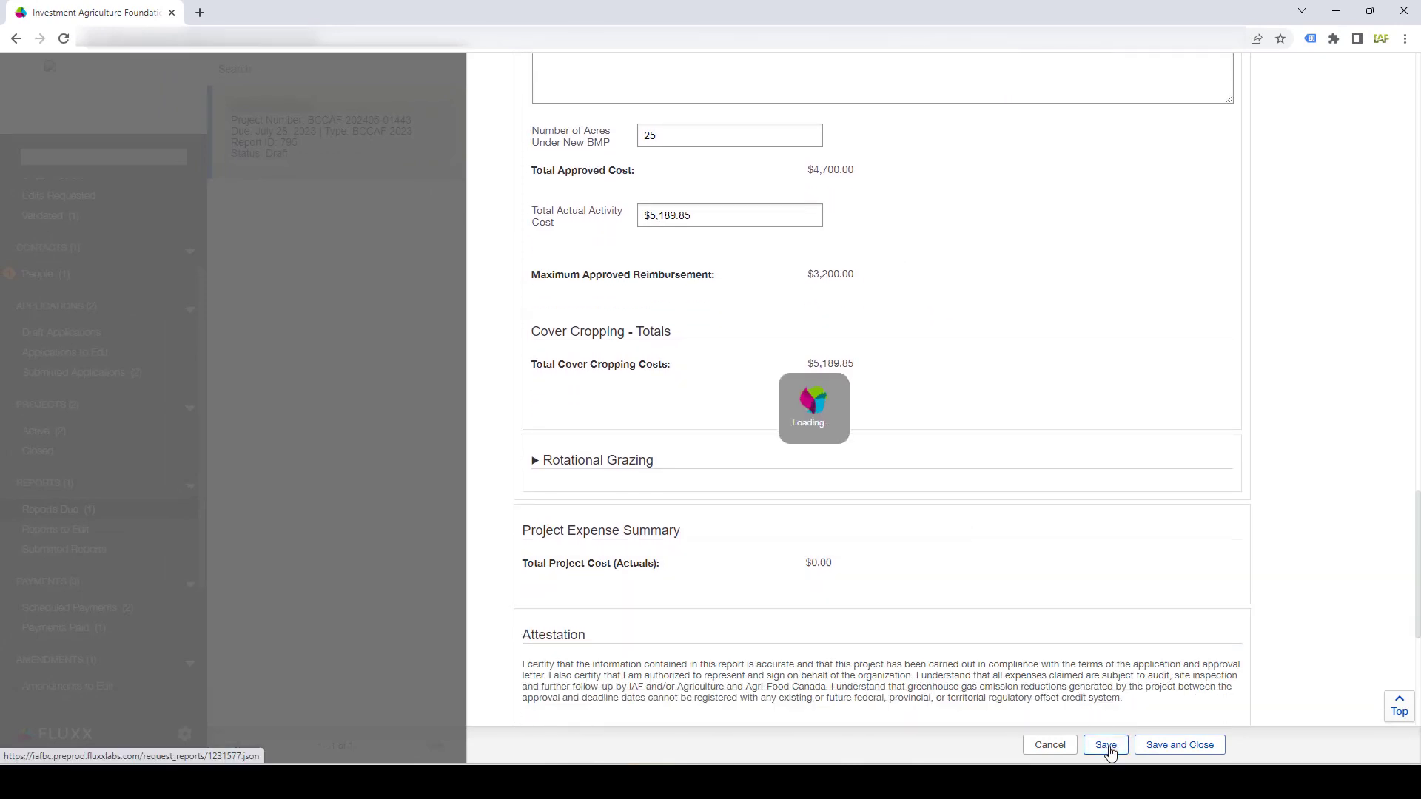
click(554, 80)
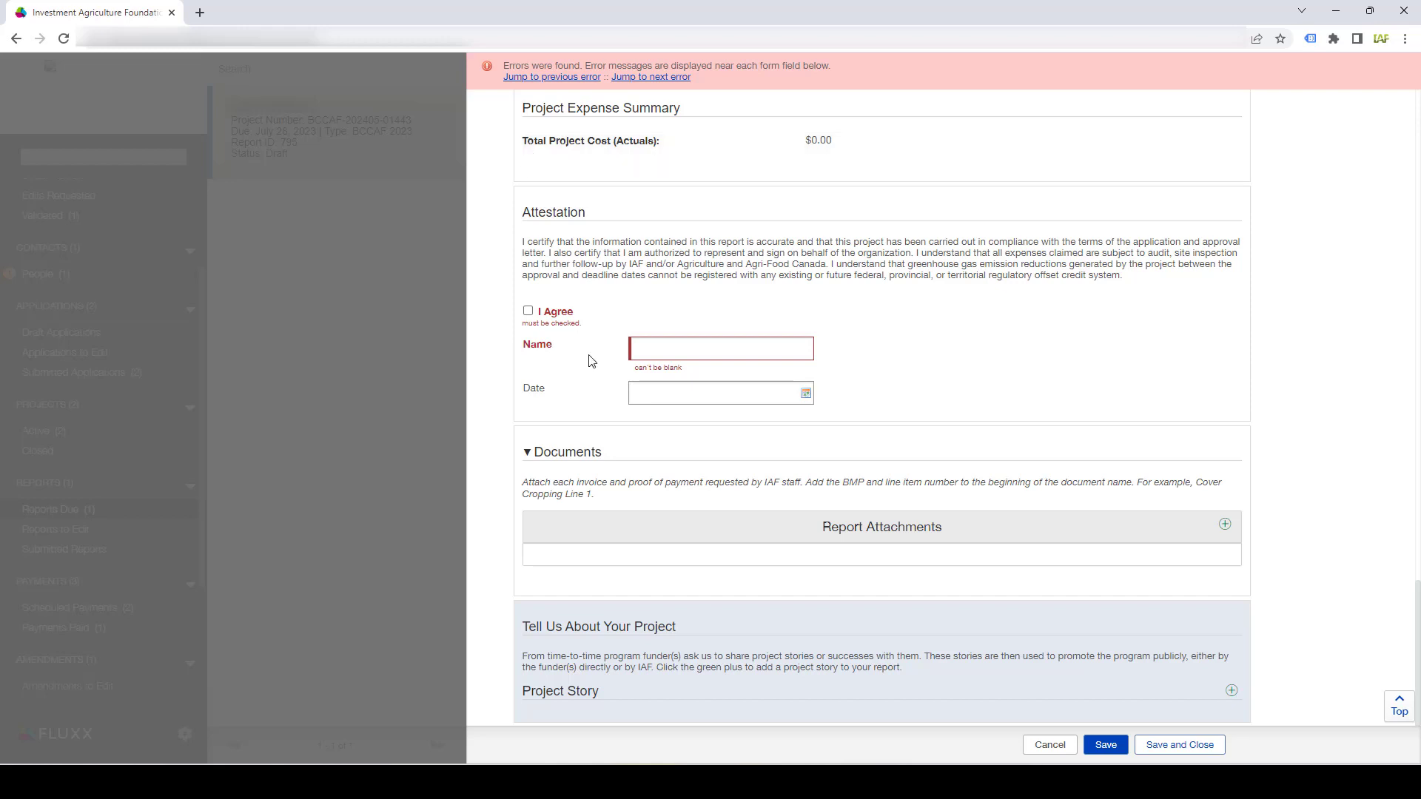
key(Tab)
text(me N)
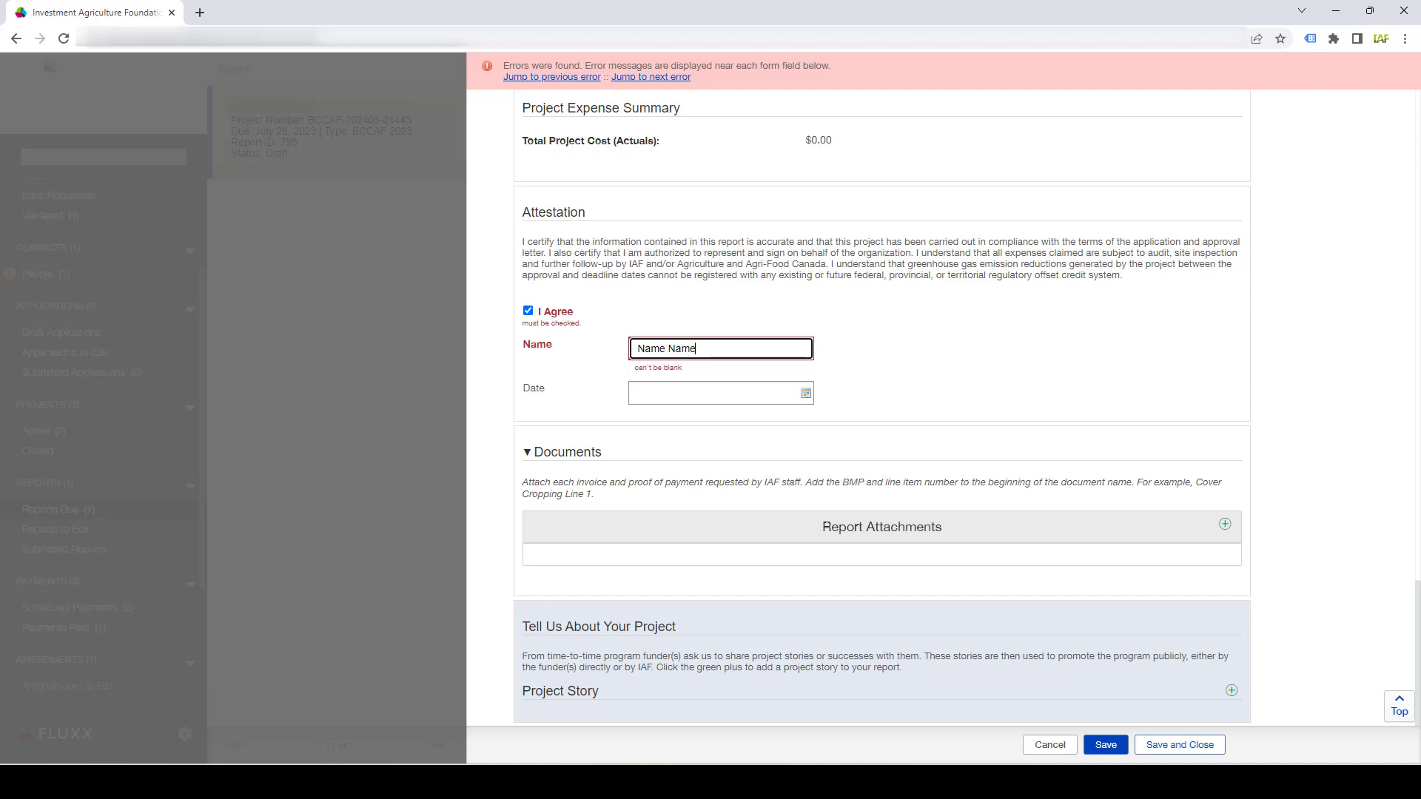
click(1173, 746)
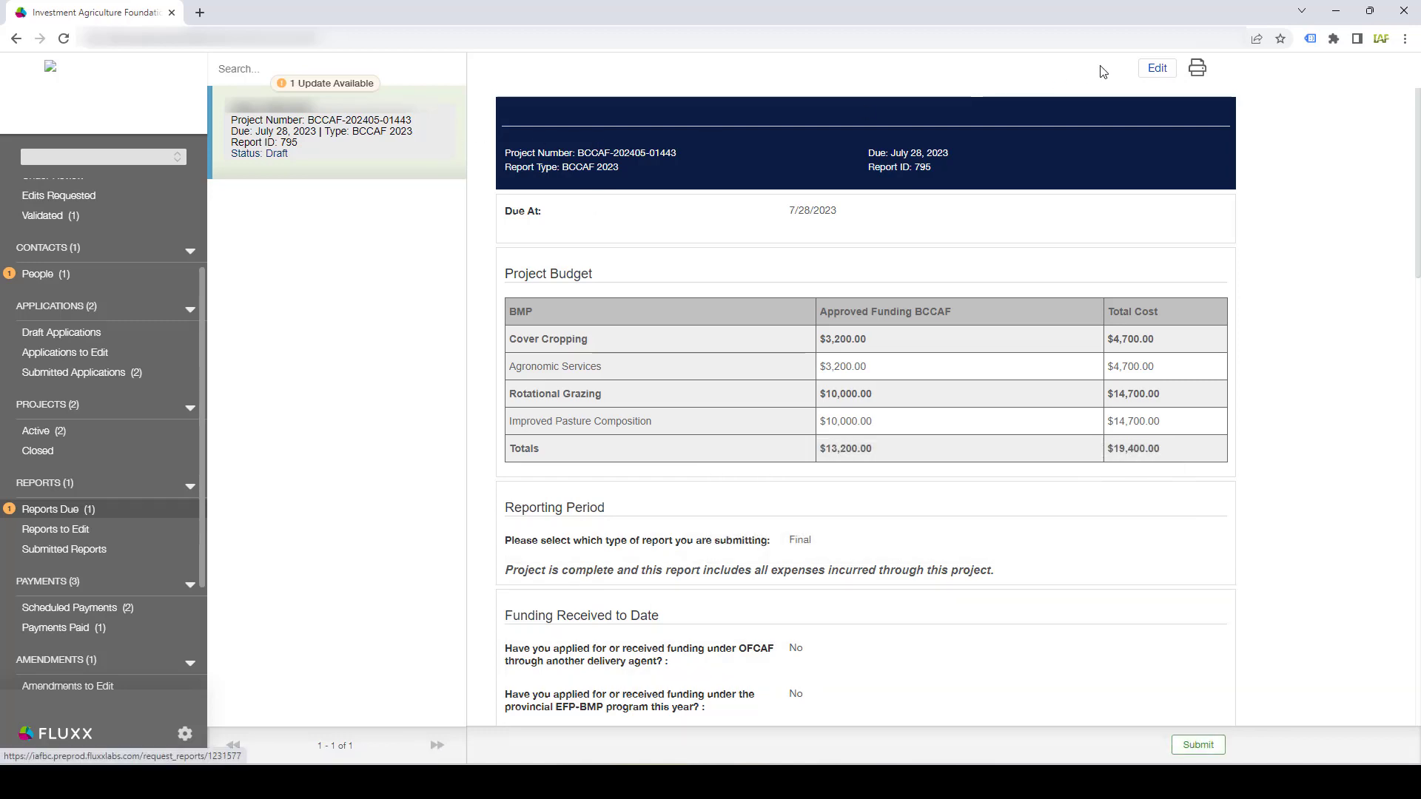
Step: Reopen the report for editing and request the Rotational Grazing Invoice Summary spreadsheet
click(1157, 68)
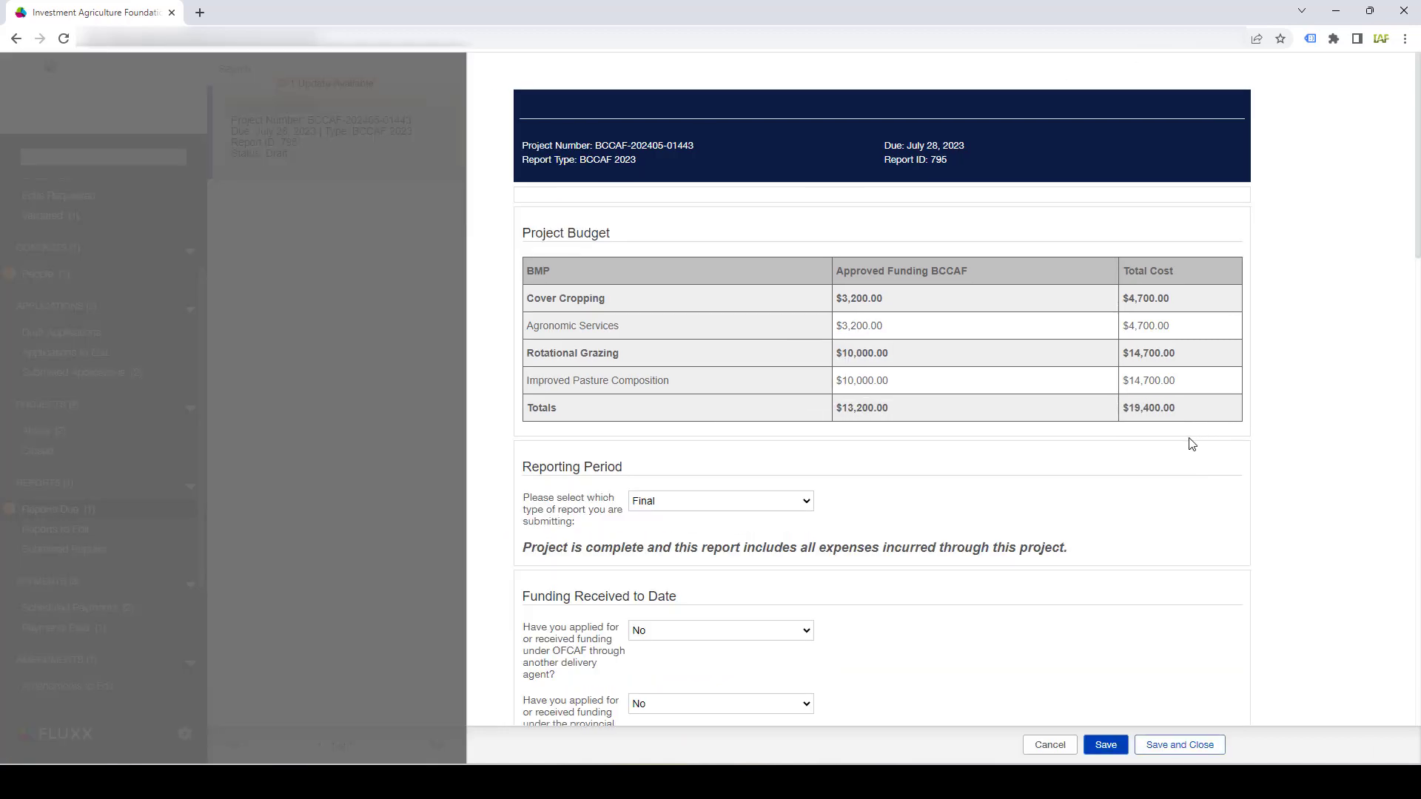
scroll(1183, 460, down, 2)
scroll(1190, 438, down, 4)
scroll(1190, 441, down, 3)
scroll(1190, 441, down, 4)
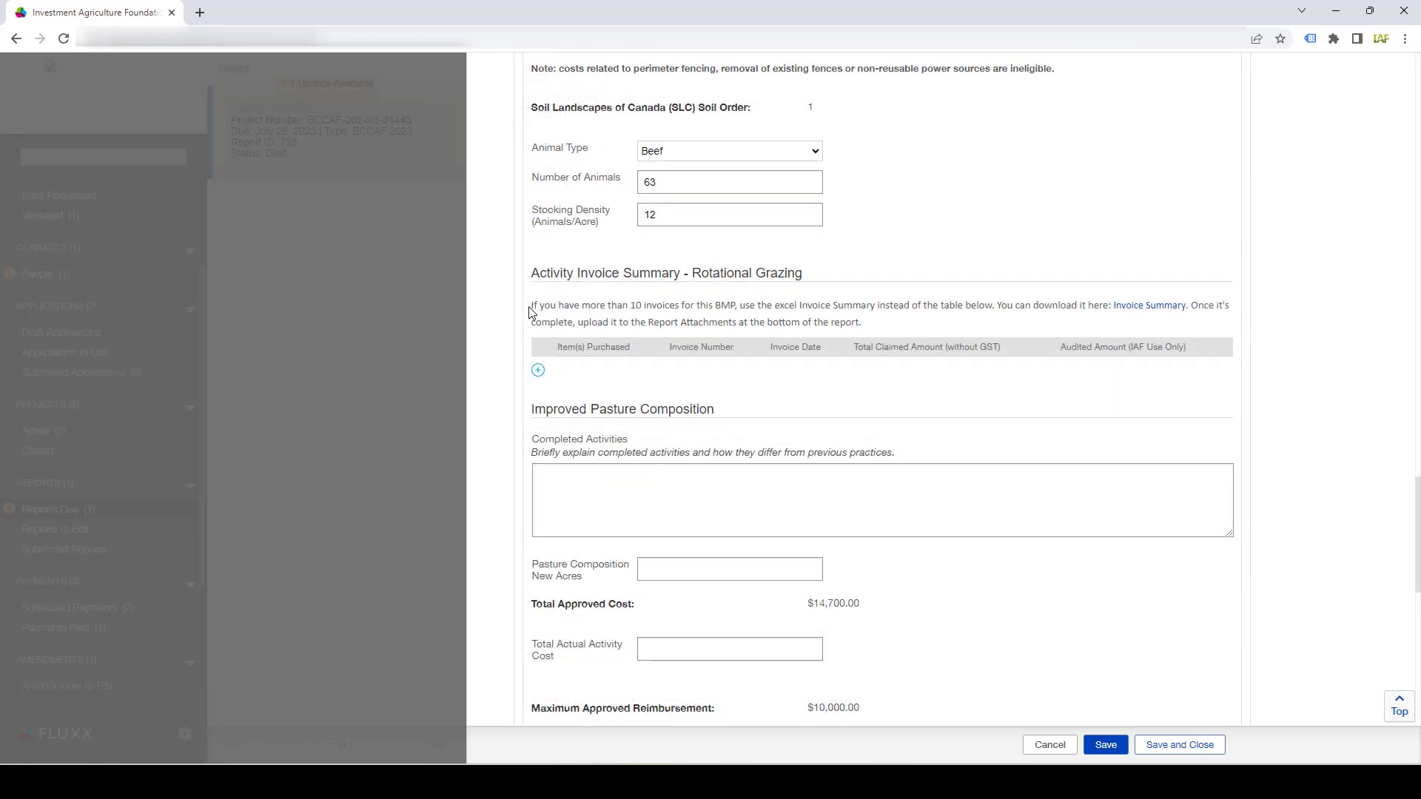
drag(622, 304, 687, 305)
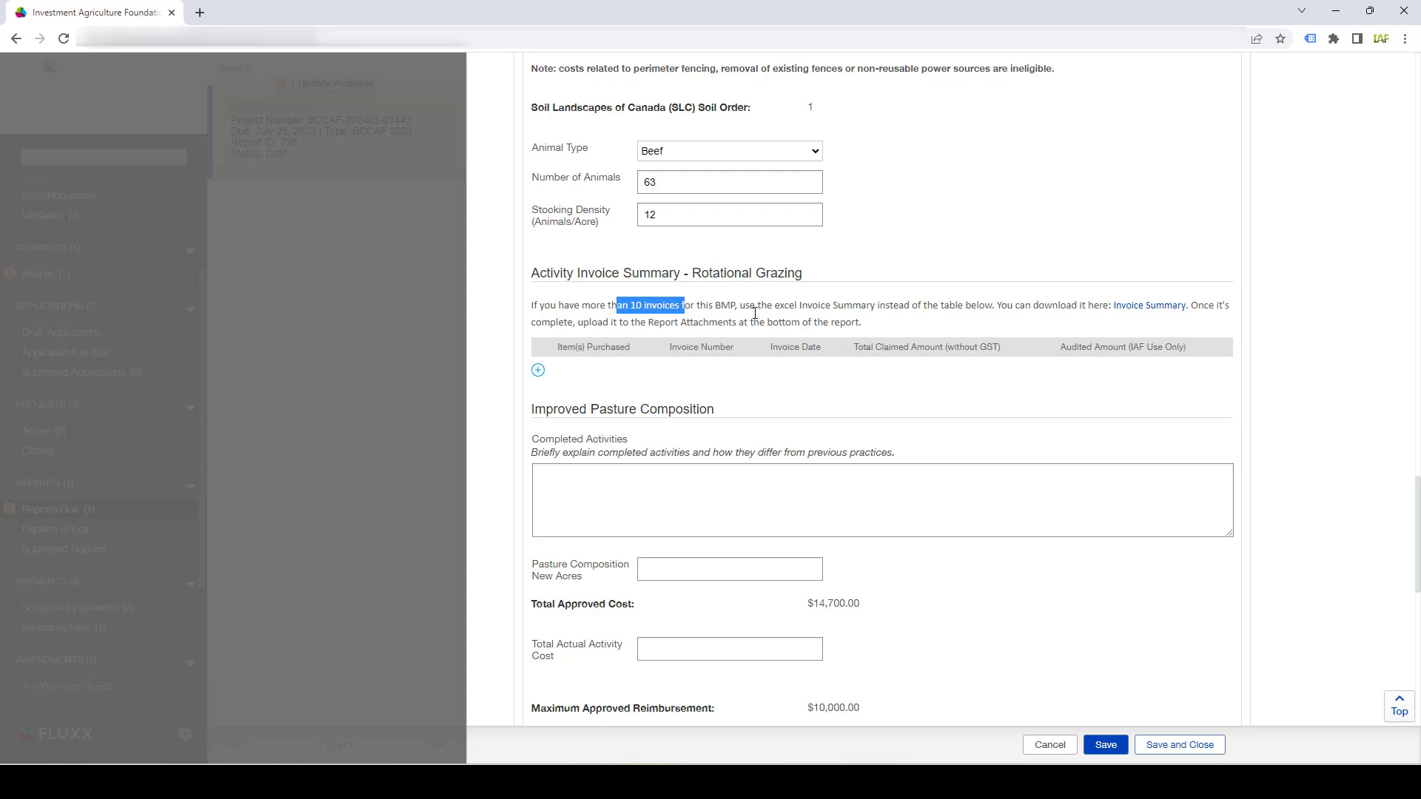
click(883, 319)
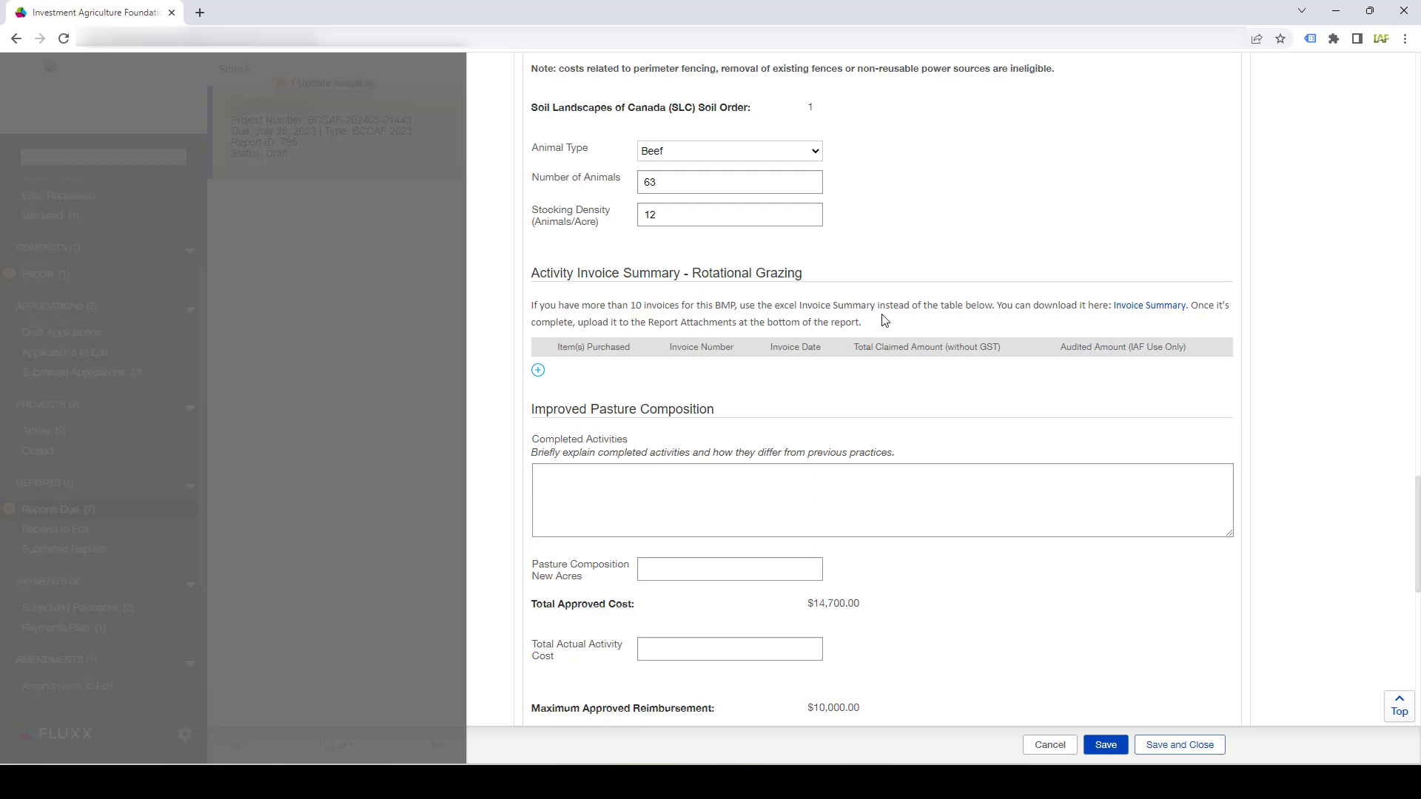
click(1153, 308)
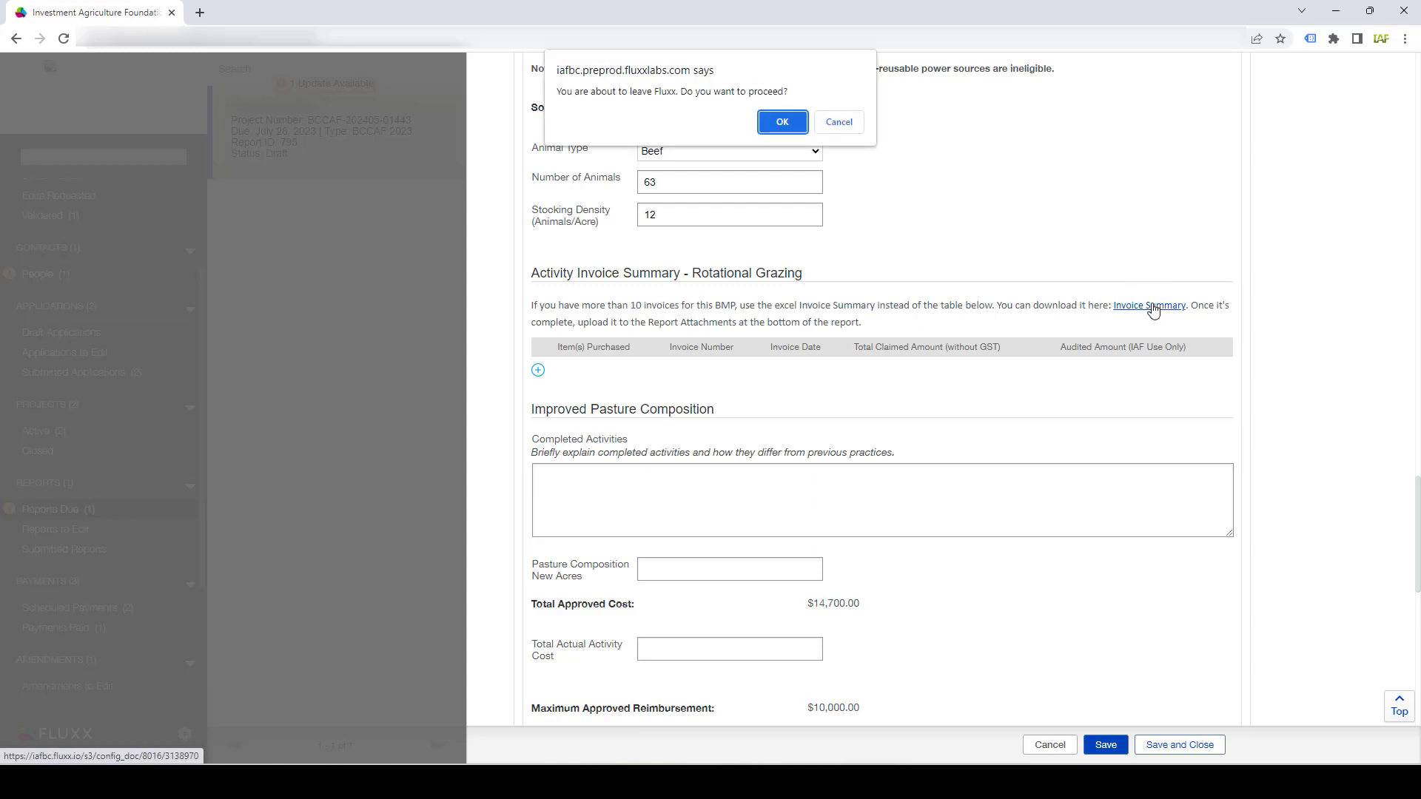
Step: Download the template and fill invoice line 1 under Rotational Grazing Infrastructure with item, date and amount
click(783, 124)
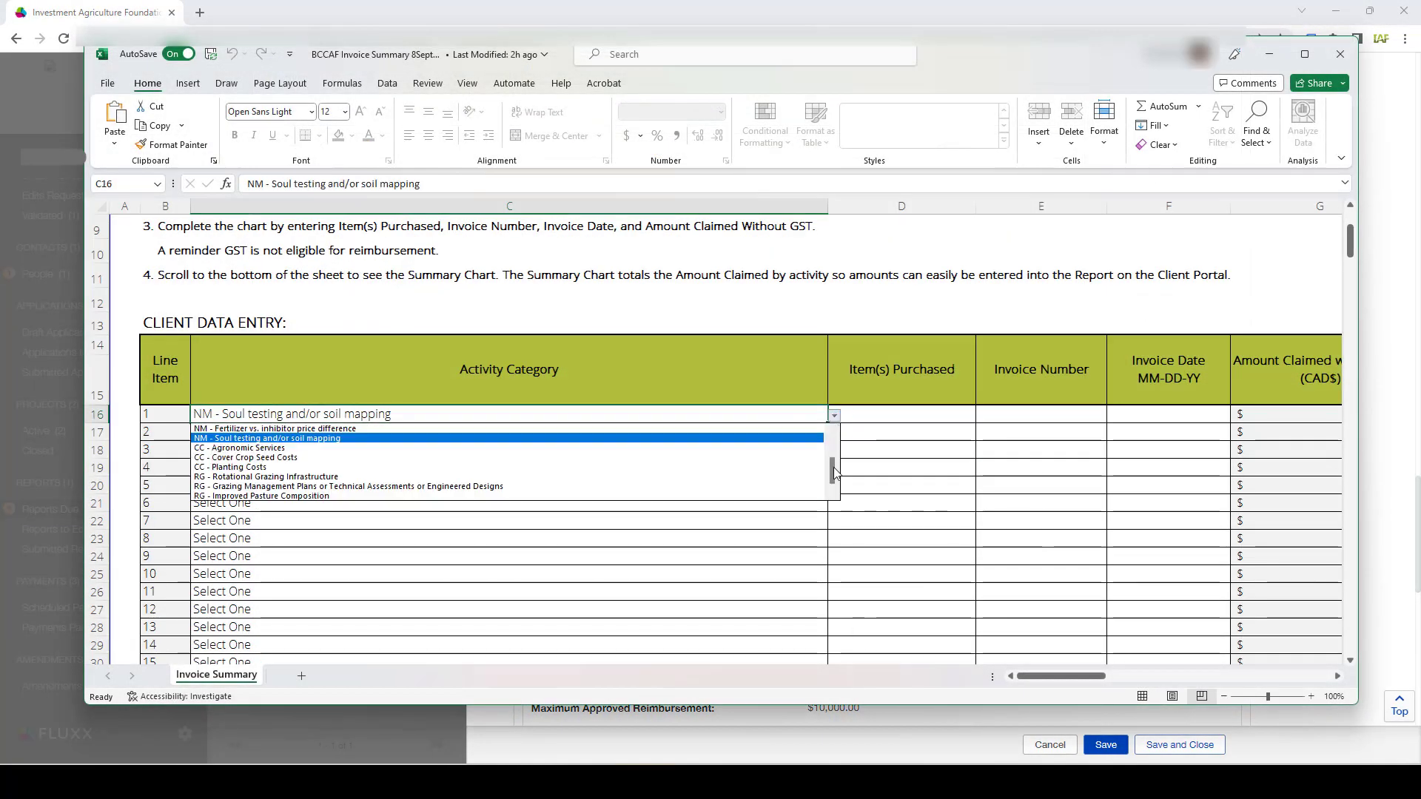
click(800, 477)
click(927, 417)
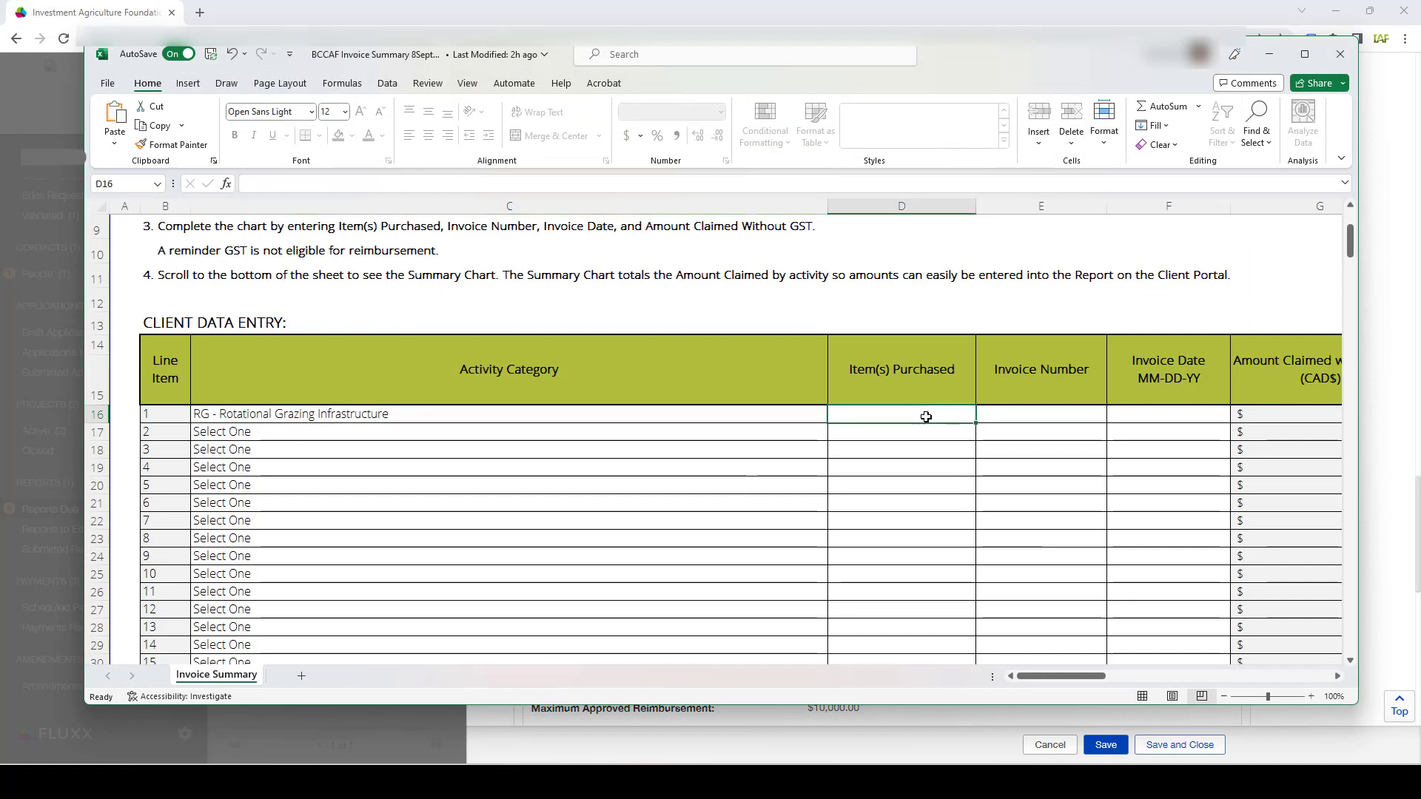
text(Description here)
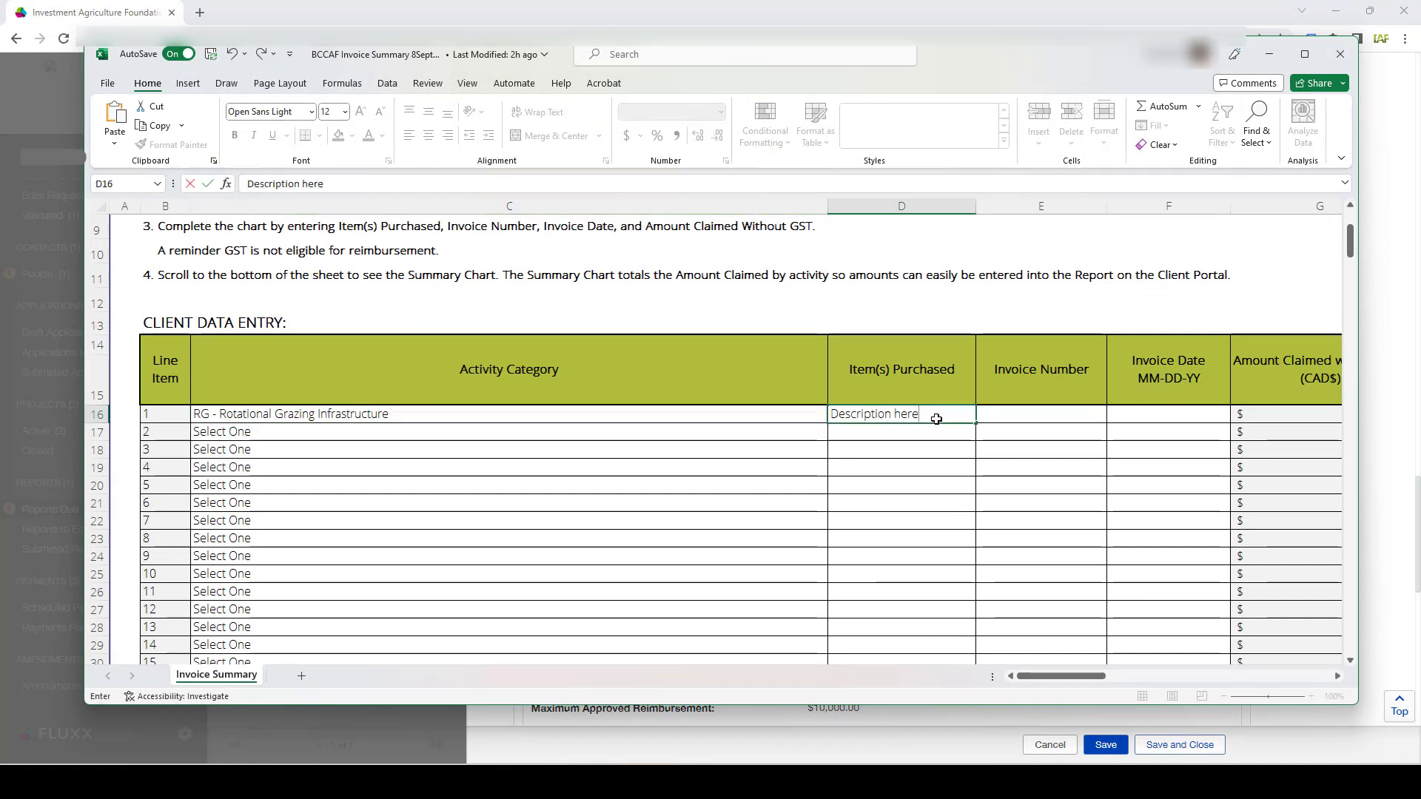
text(2)
click(1177, 413)
text(May 23, 023)
key(Tab)
text(5200)
key(Return)
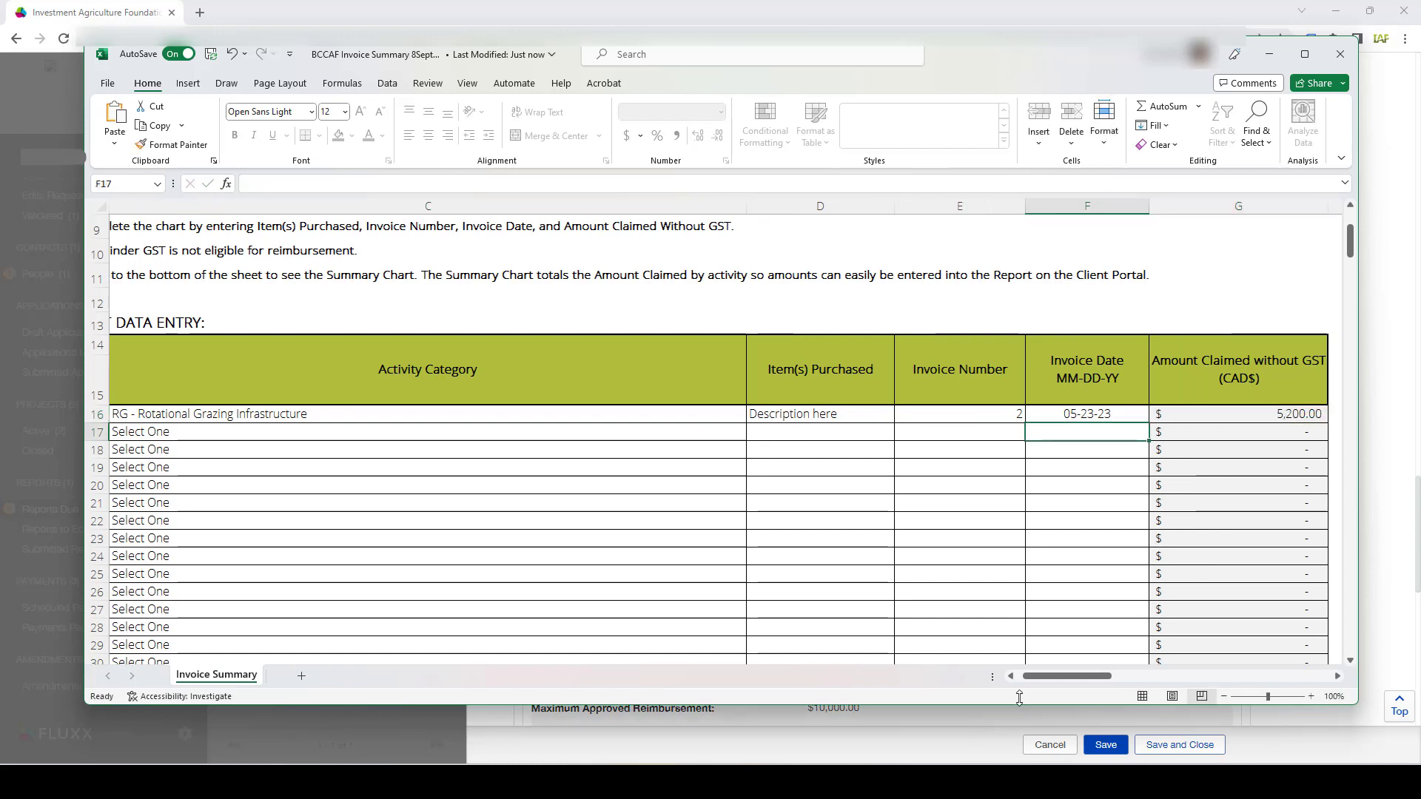
Step: Fill invoice line 2 under Grazing Management Plans, bringing the summary total to $16,200.00
key(Left)
key(Left)
key(Left)
click(835, 434)
scroll(773, 489, down, 3)
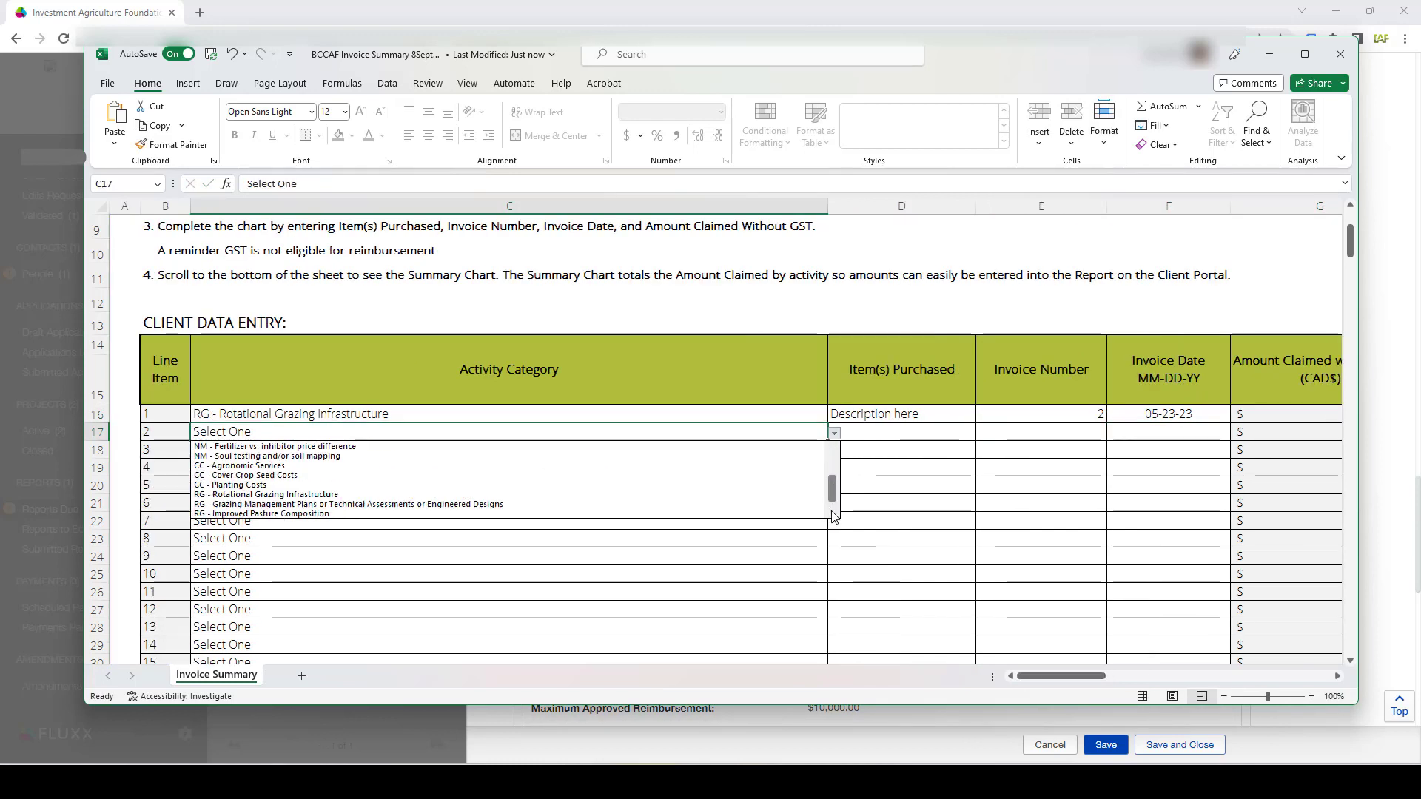
click(771, 504)
text(Description here)
key(Tab)
text(3)
key(Tab)
text(05)
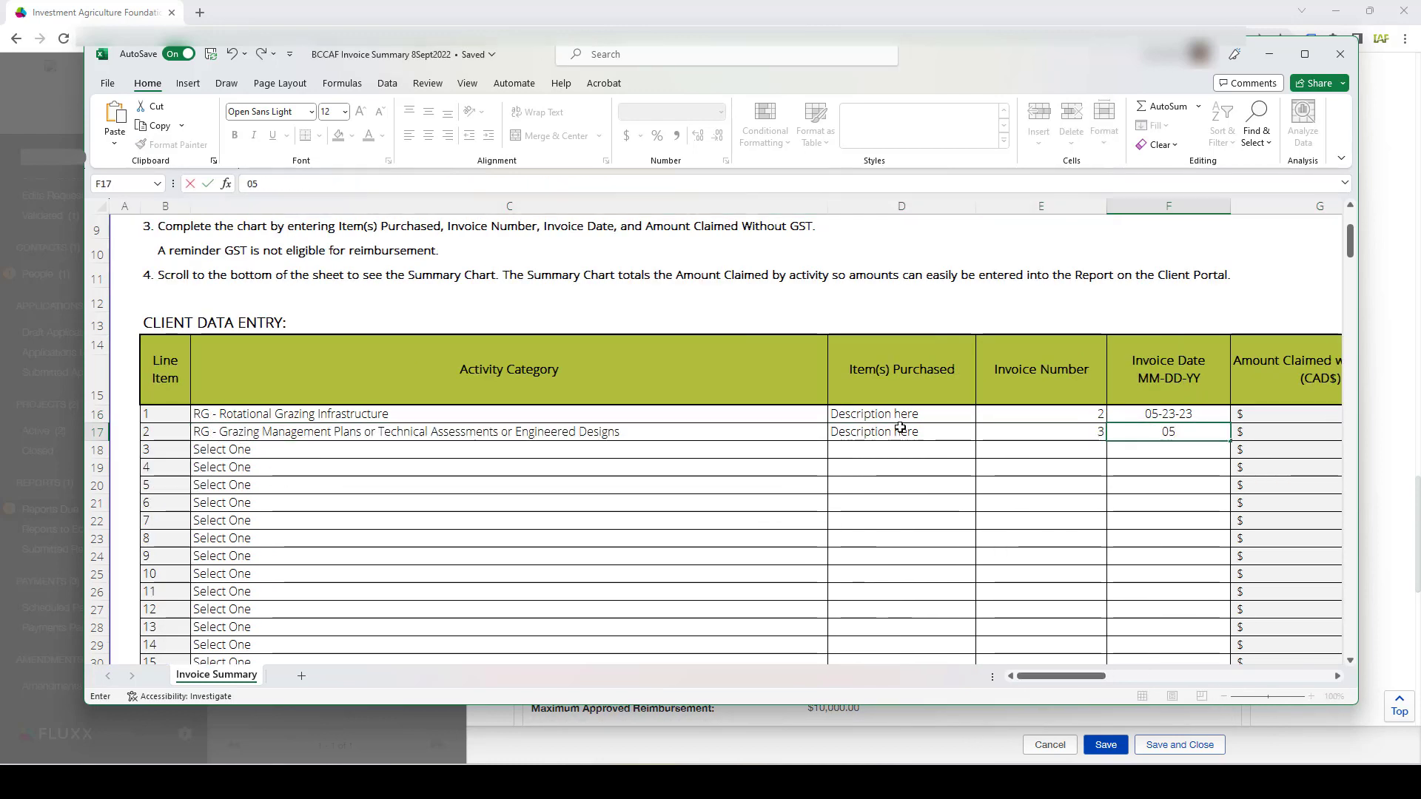
text(-30-23)
key(Tab)
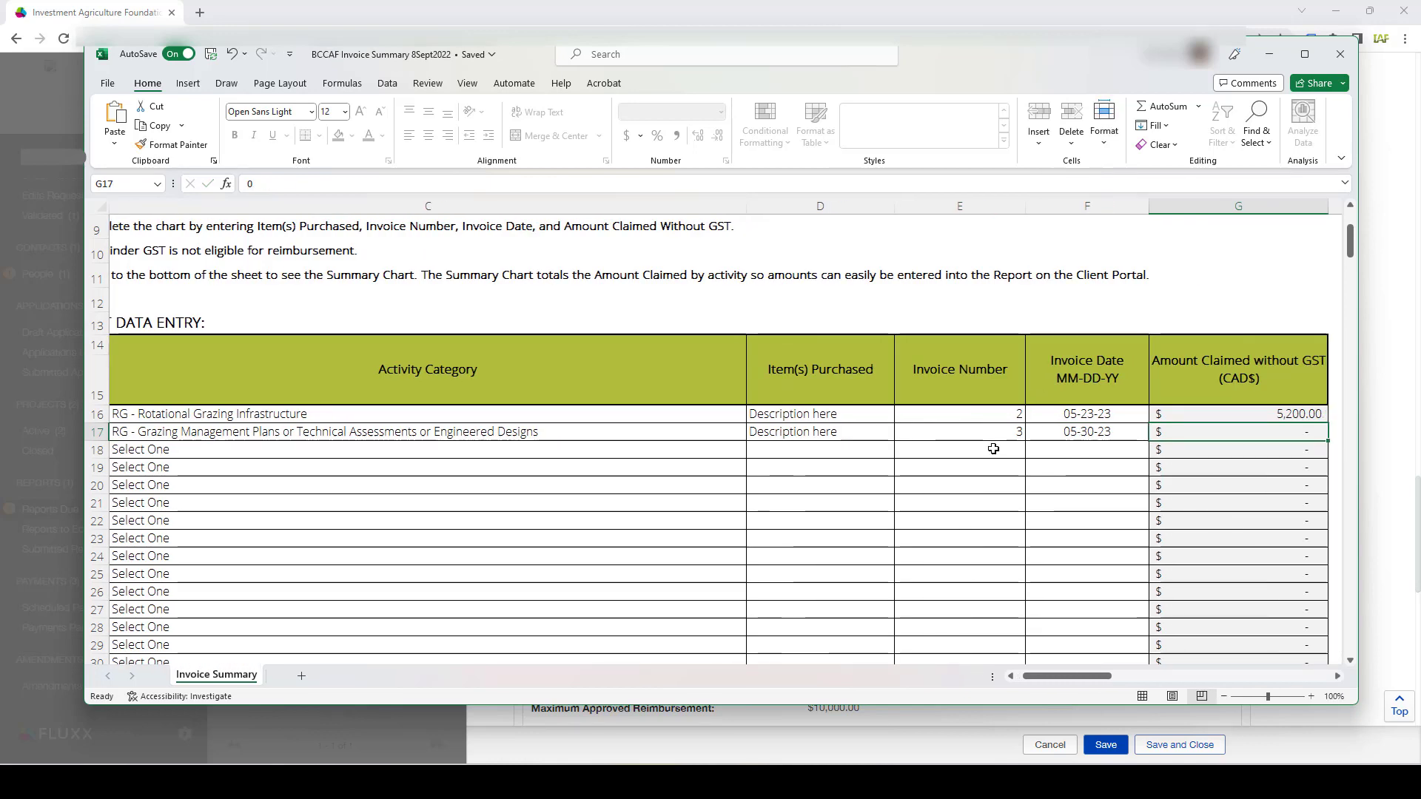
text(17000)
click(994, 449)
scroll(1187, 434, down, 4)
scroll(1189, 431, down, 8)
scroll(1187, 430, down, 5)
scroll(1187, 431, down, 4)
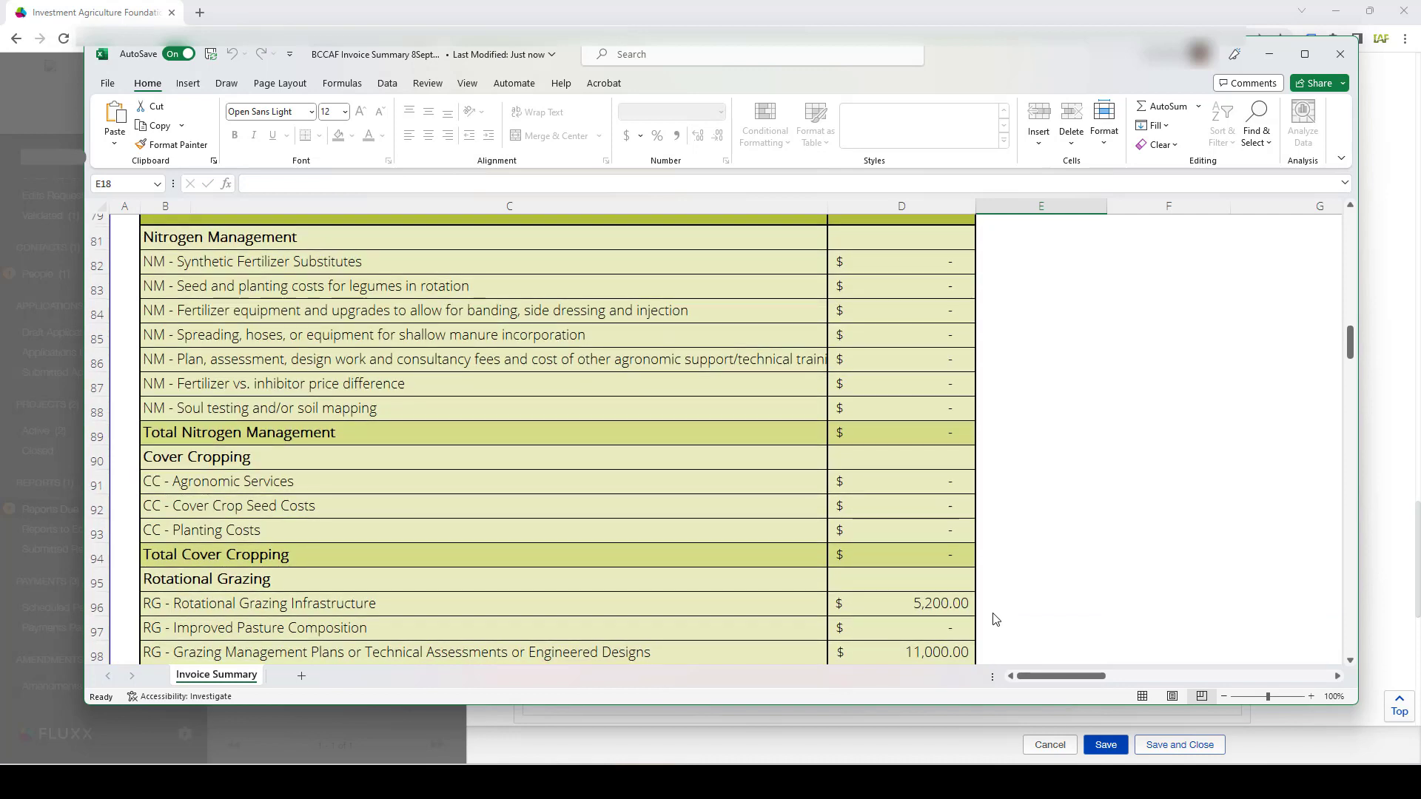
scroll(995, 619, down, 2)
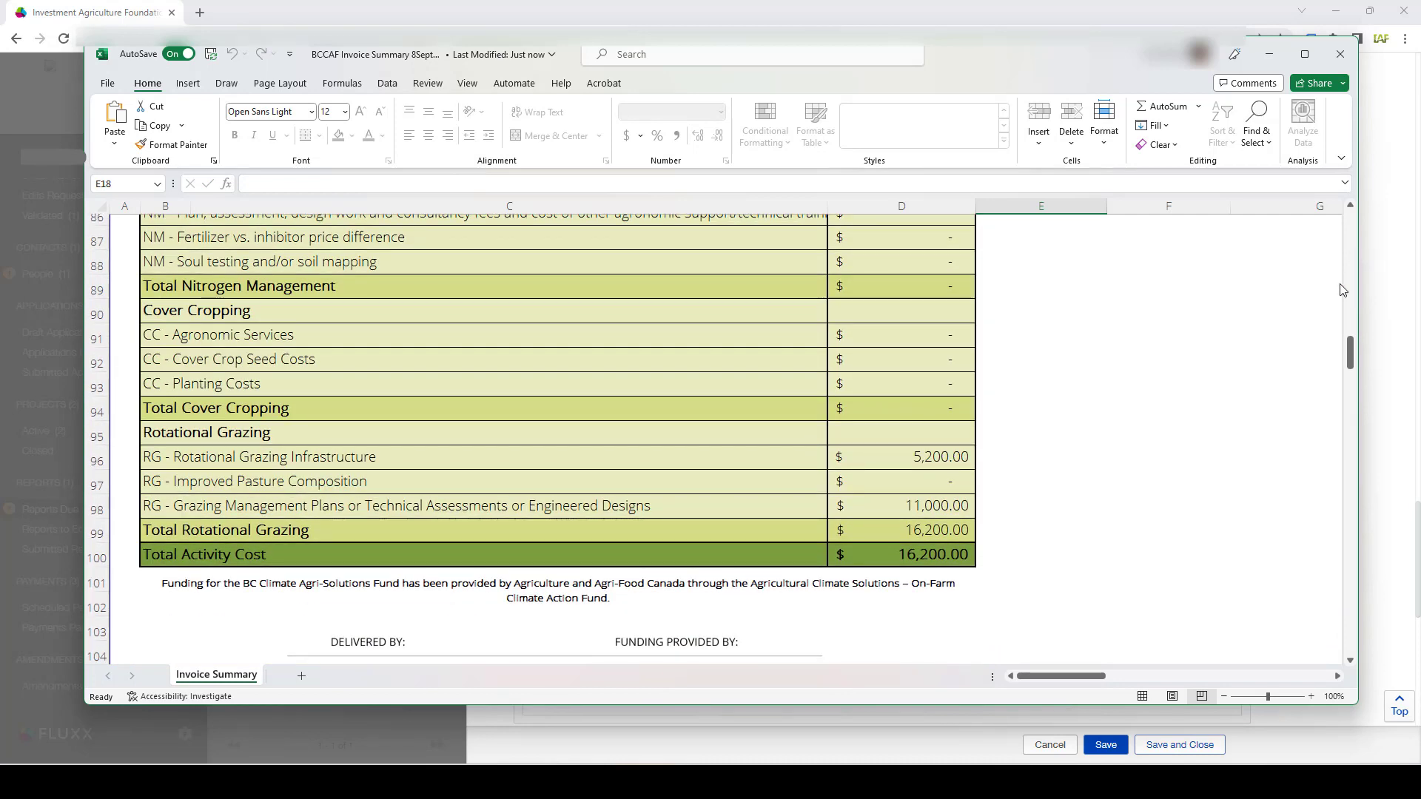
Step: Close the invoice workbook and enter $16,200 as the Improved Pasture Composition actual cost
click(1337, 54)
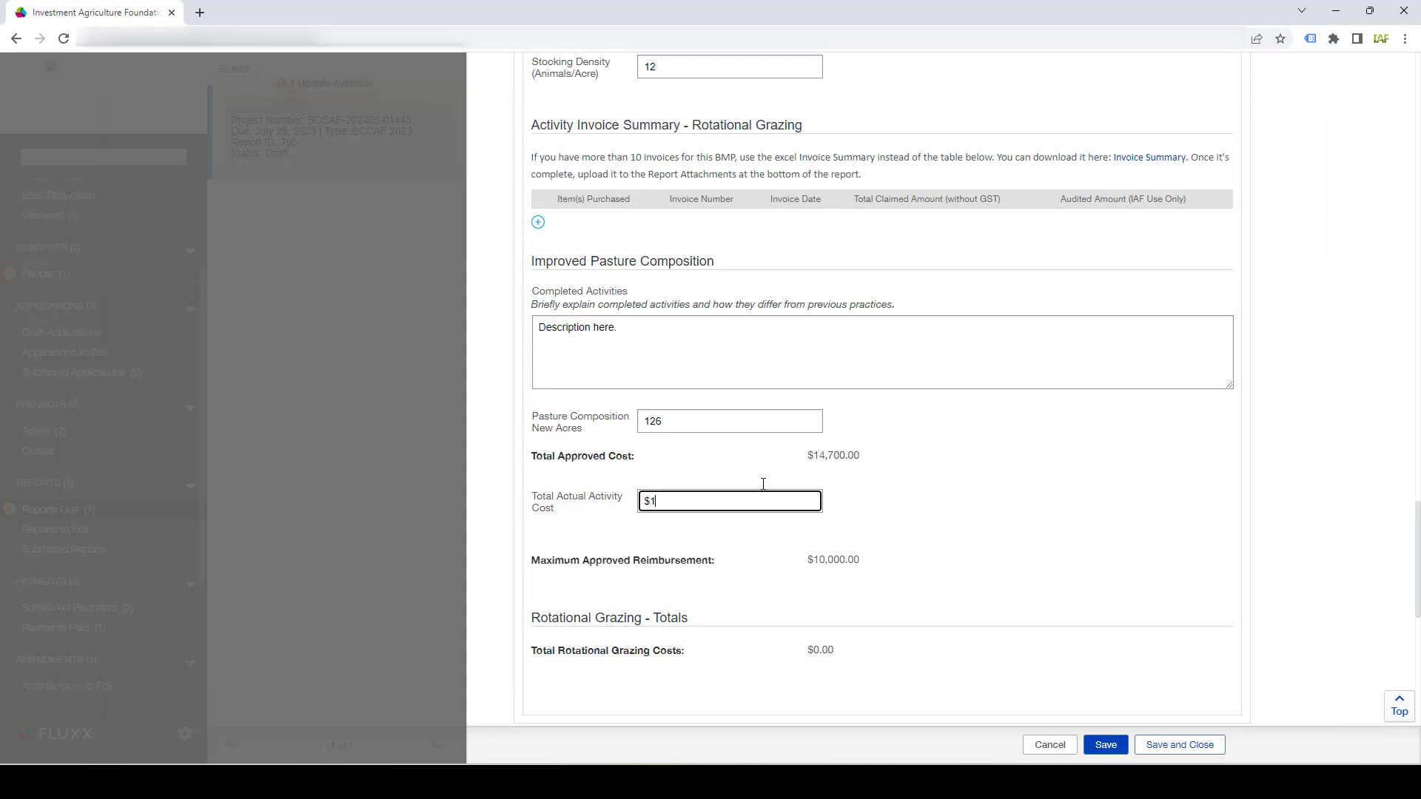
text(200)
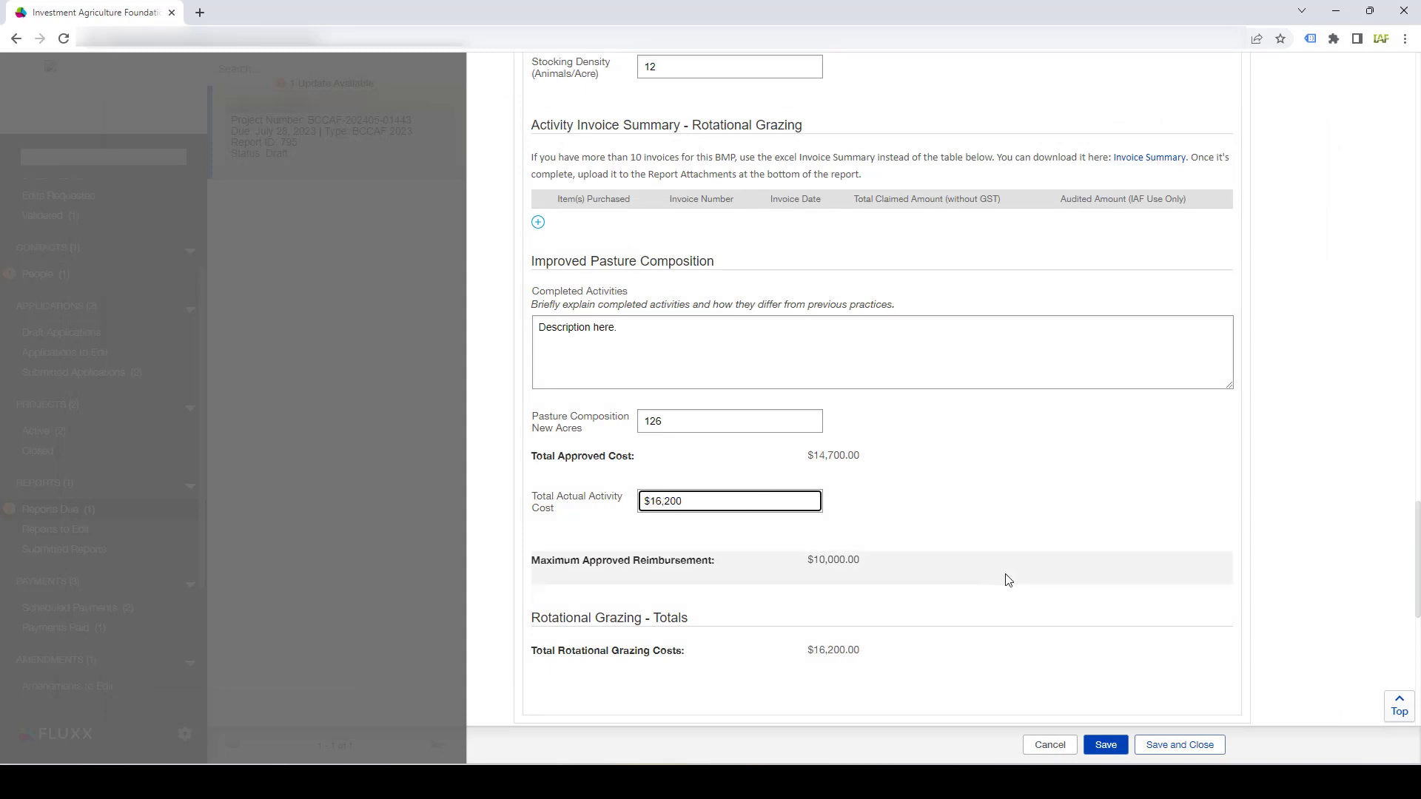
click(1086, 512)
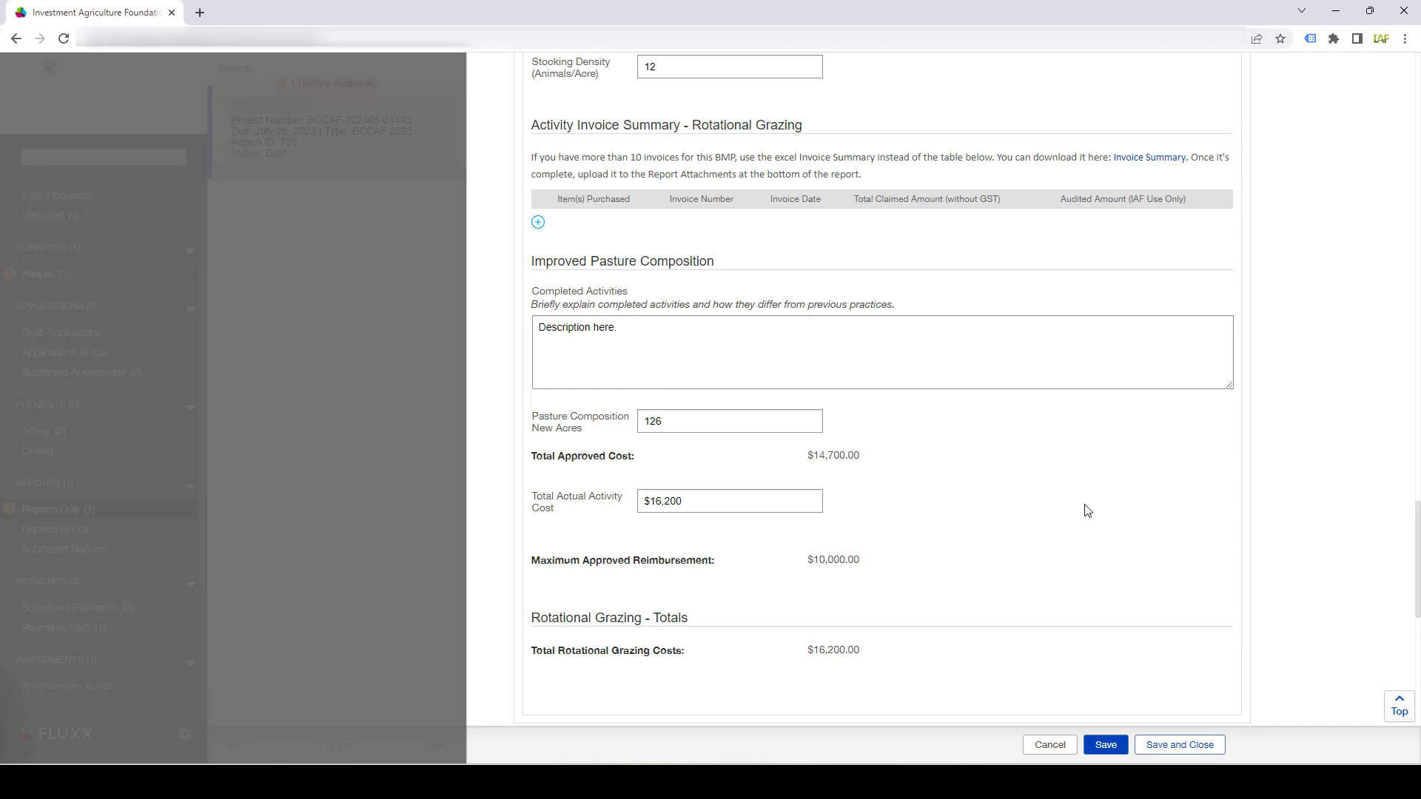
scroll(1086, 511, down, 3)
scroll(1087, 511, down, 1)
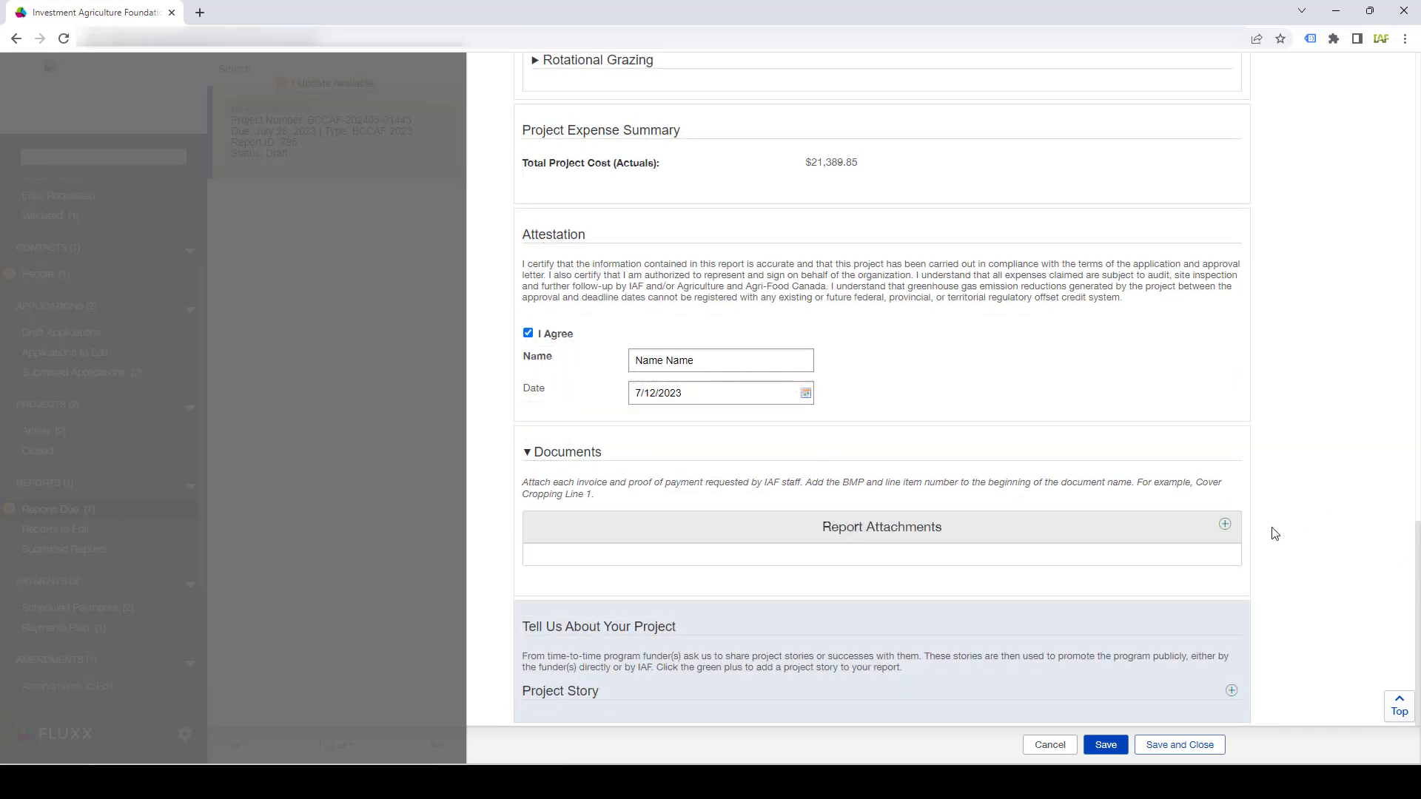
Step: Upload BCCAF Invoice Summary 8Sept2022.xlsx to Report Attachments, categorised as Invoice / Proof of Payment
click(1223, 528)
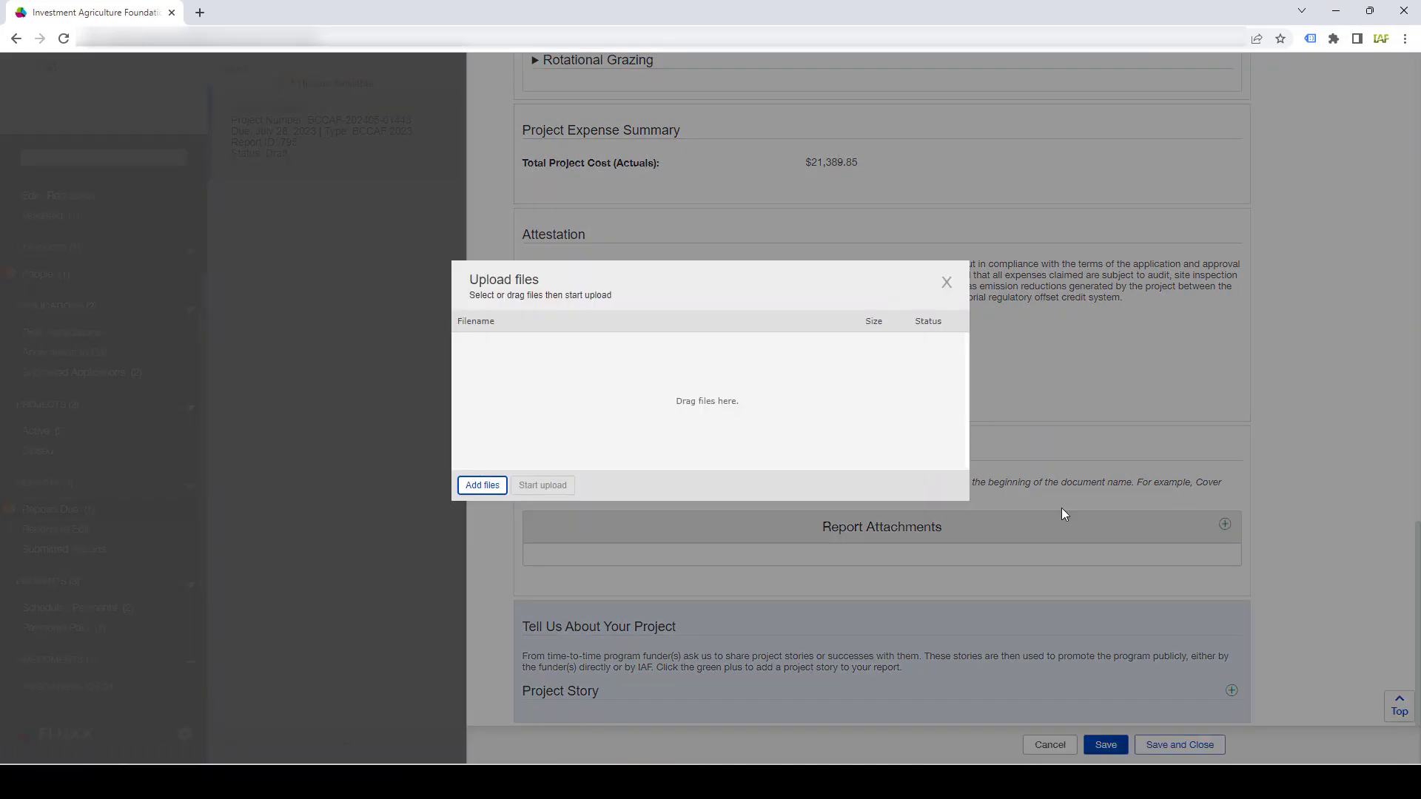
click(474, 488)
double_click(254, 120)
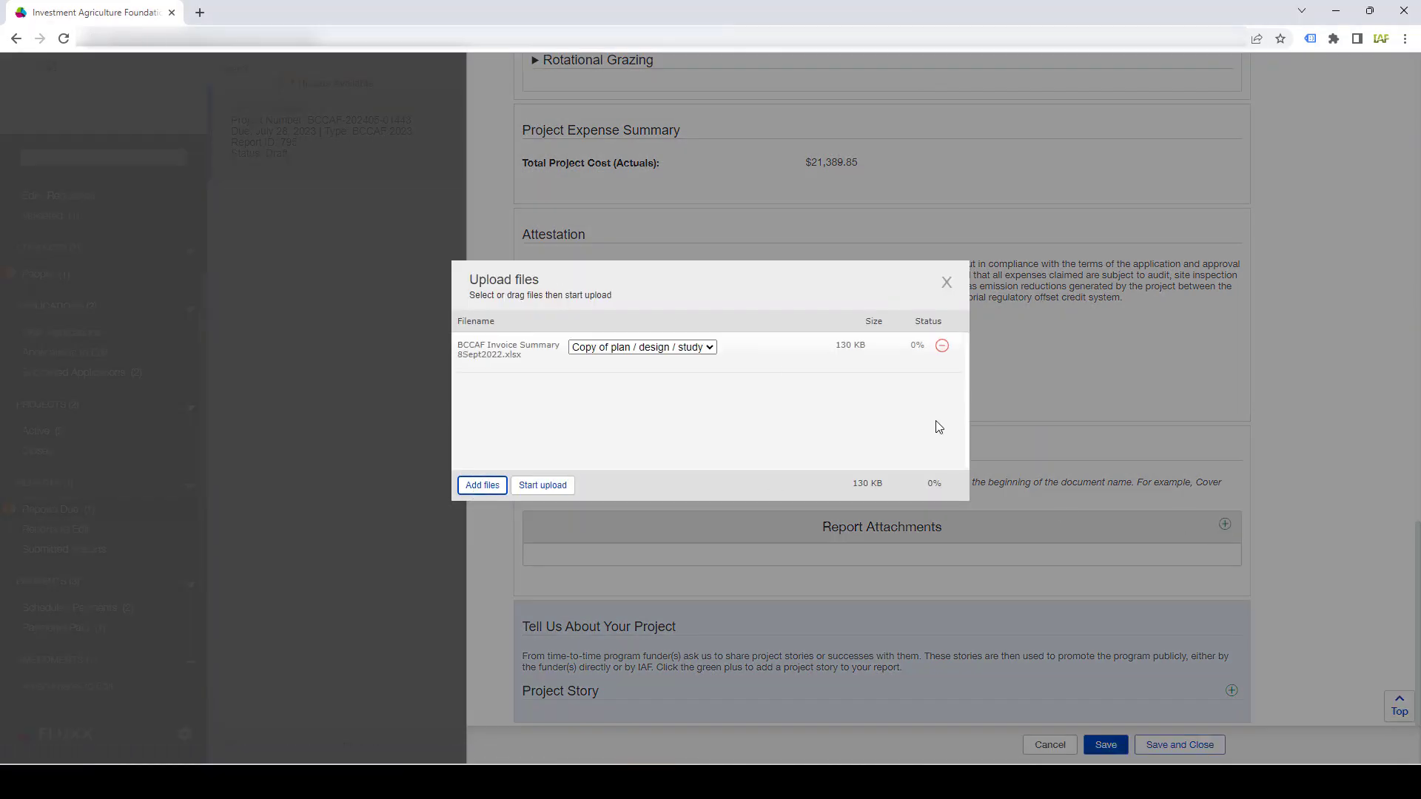
click(709, 348)
click(688, 375)
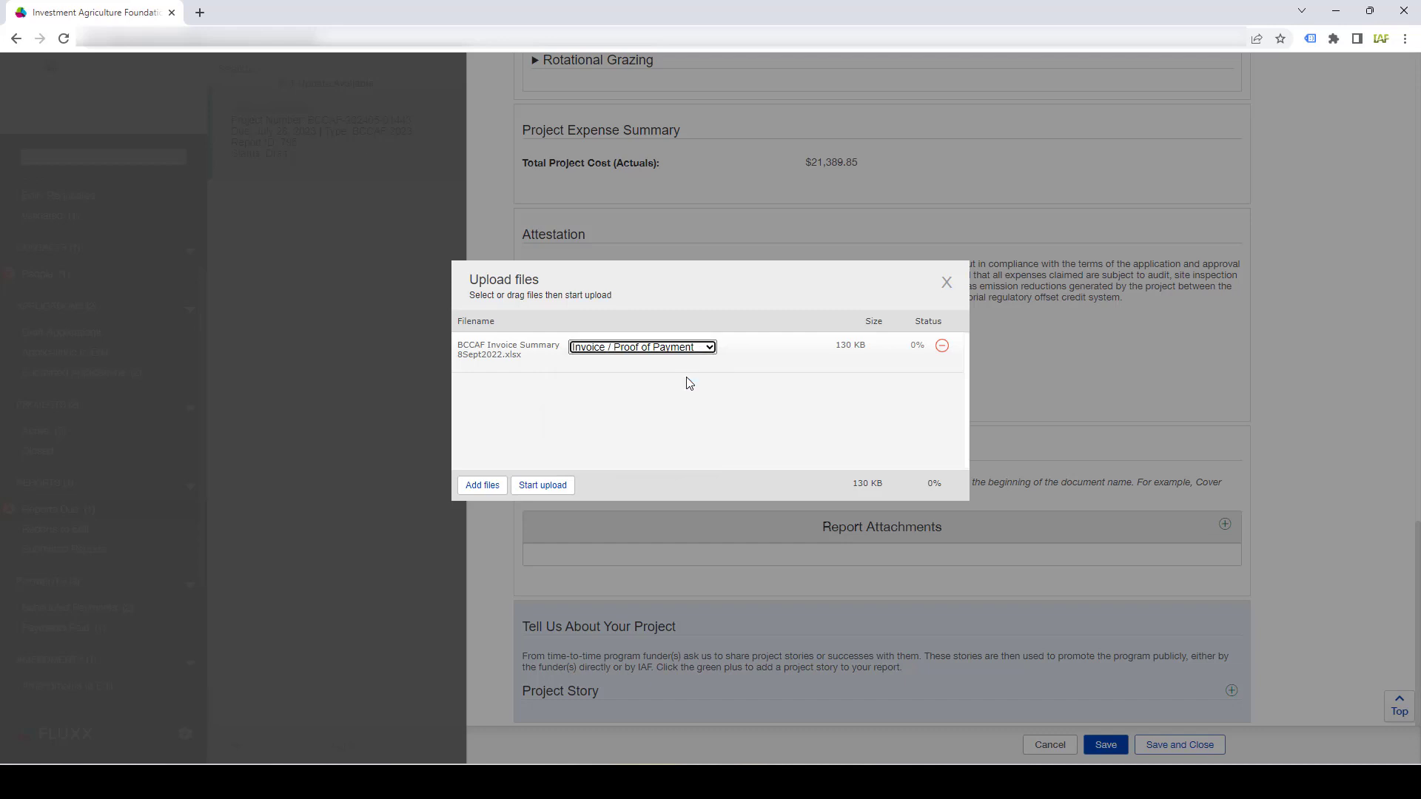
click(555, 486)
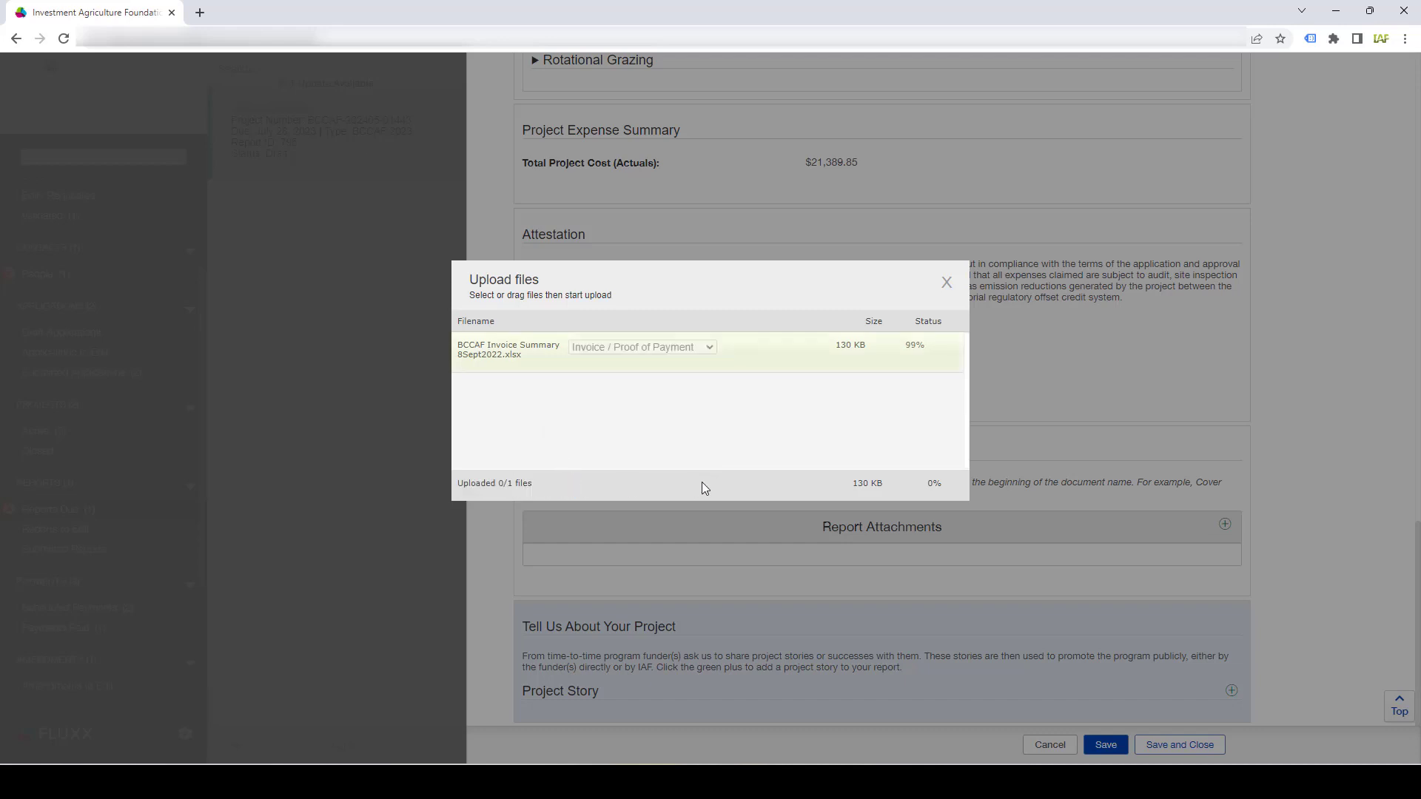
click(946, 282)
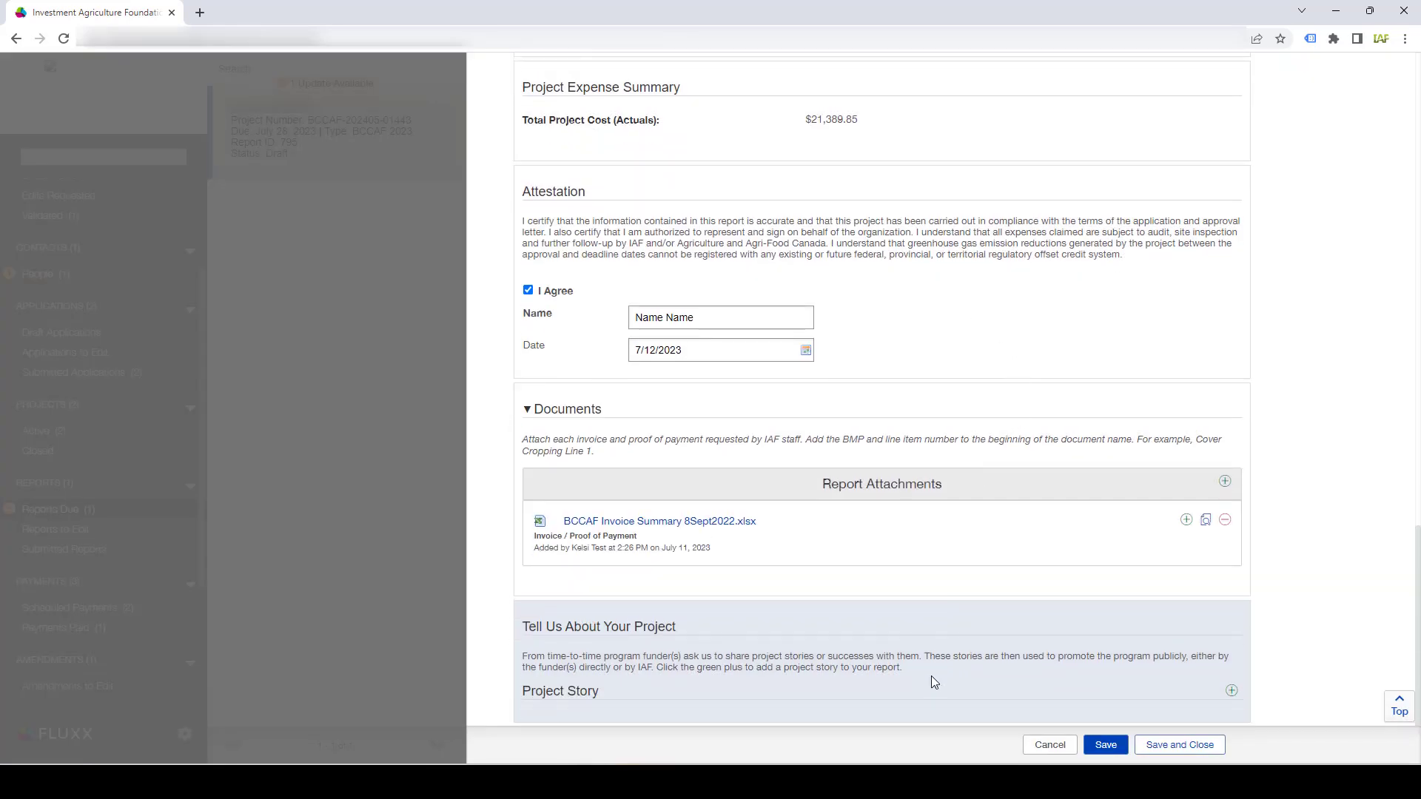
Step: Add the project story 'Tell us about your project here!' with quote attribution 'Name Name, Title'
click(1232, 691)
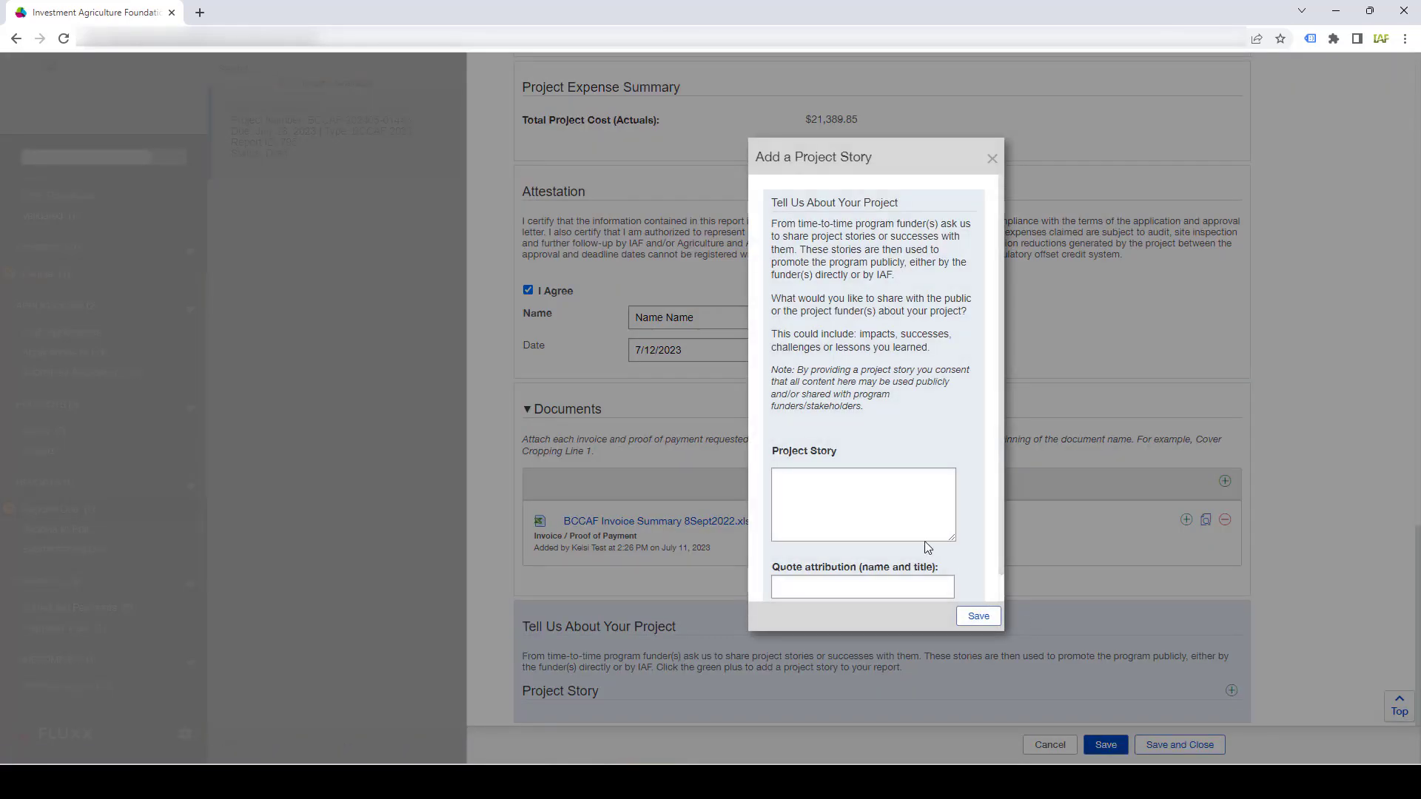
click(915, 529)
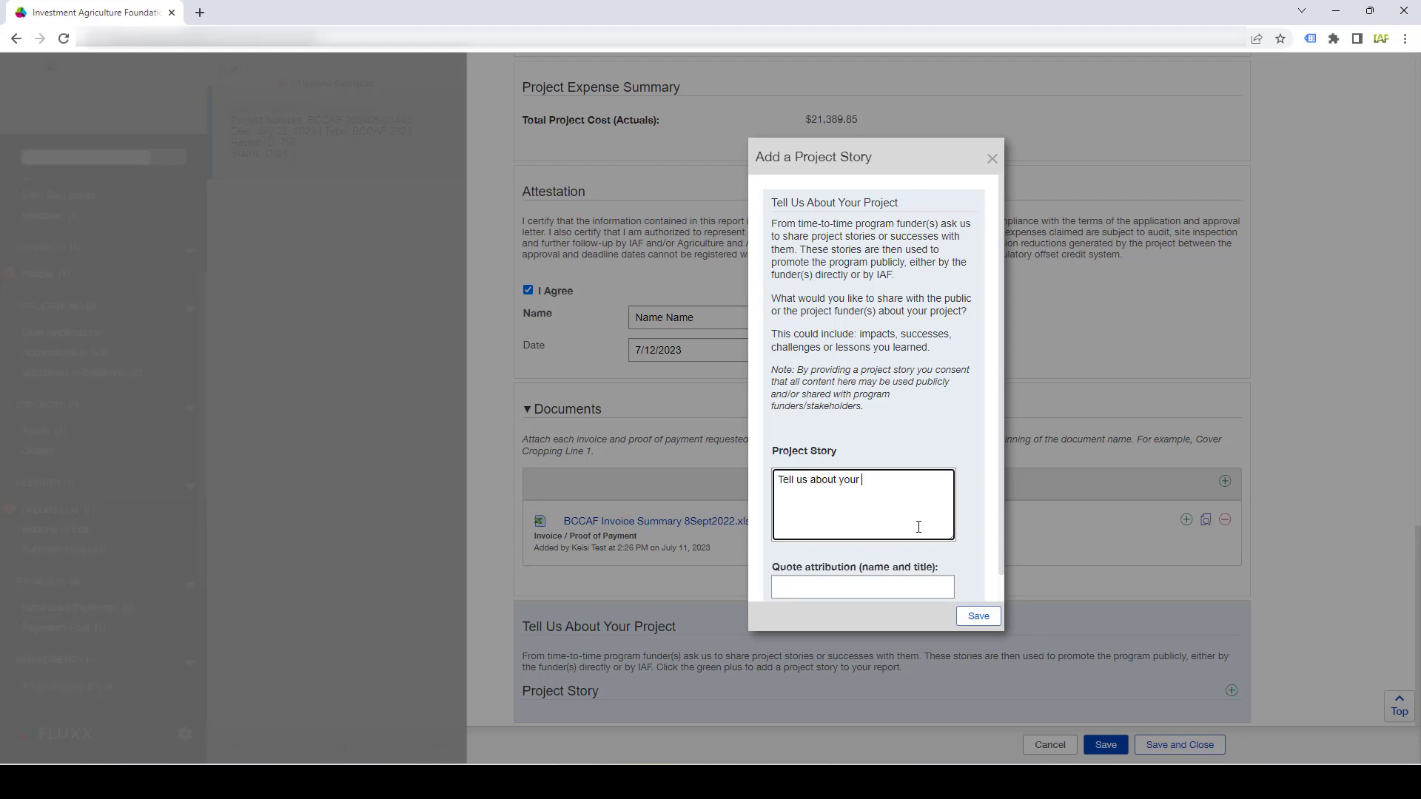
scroll(894, 545, down, 1)
click(874, 560)
text(Name Name, Title)
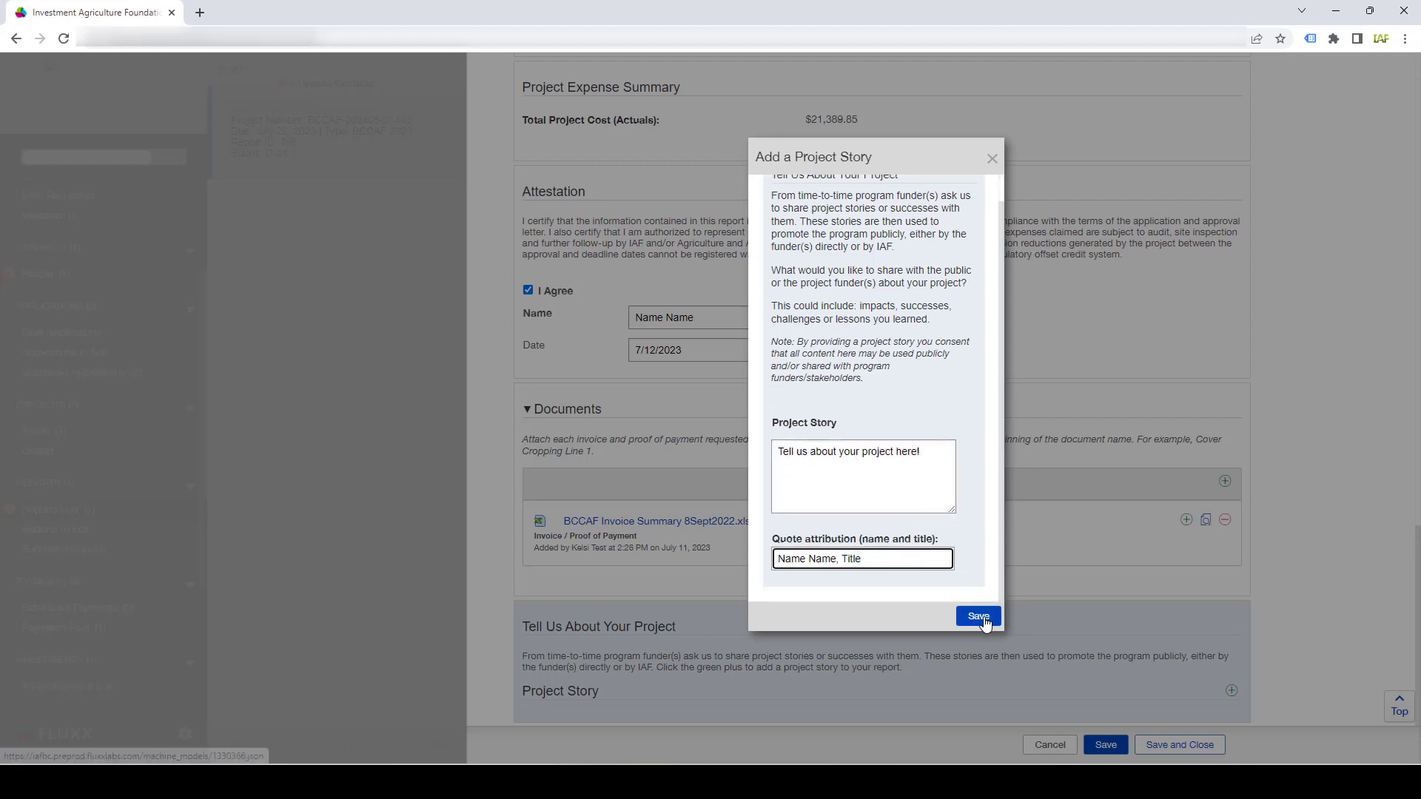
click(981, 618)
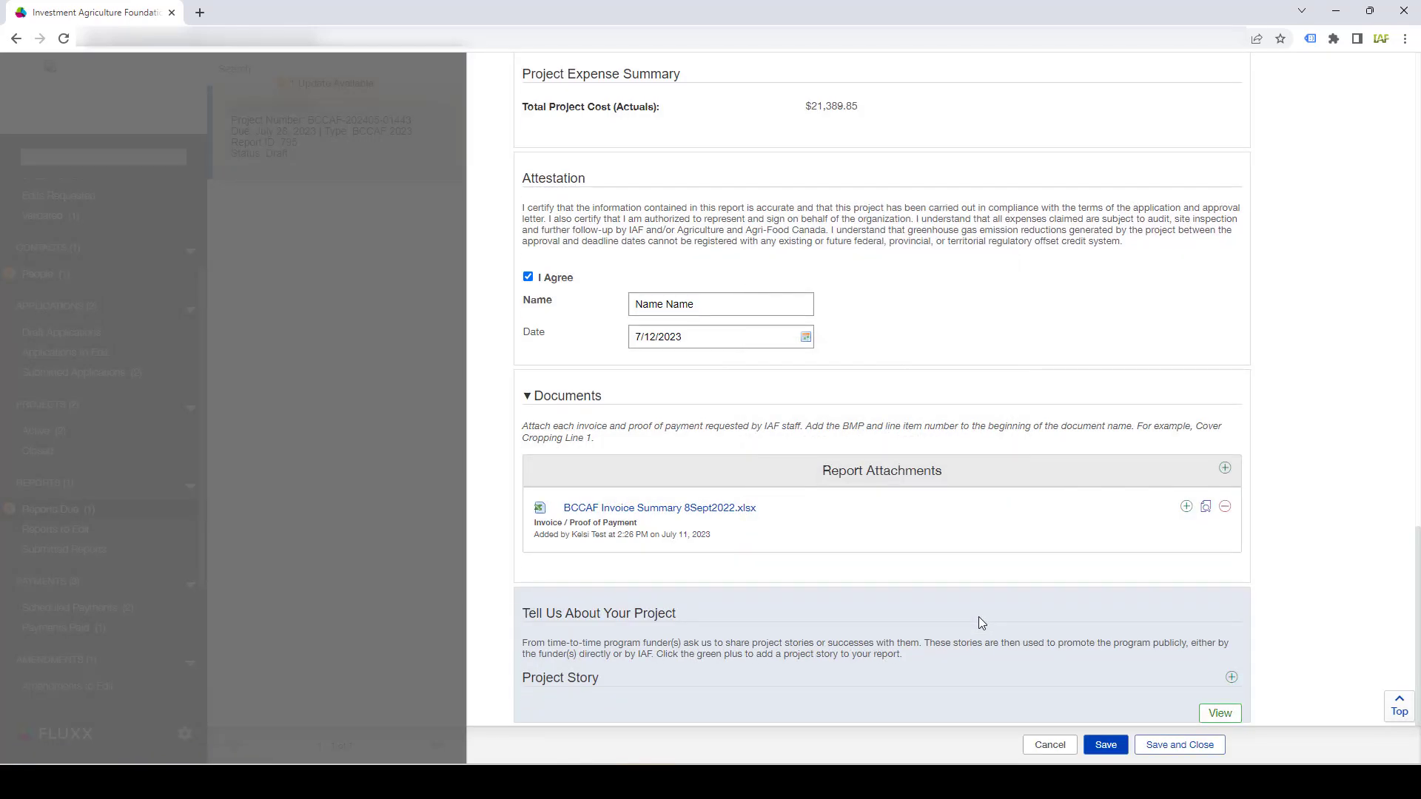
Step: Save the BCCAF 2023 report and submit it to IAF
click(1179, 751)
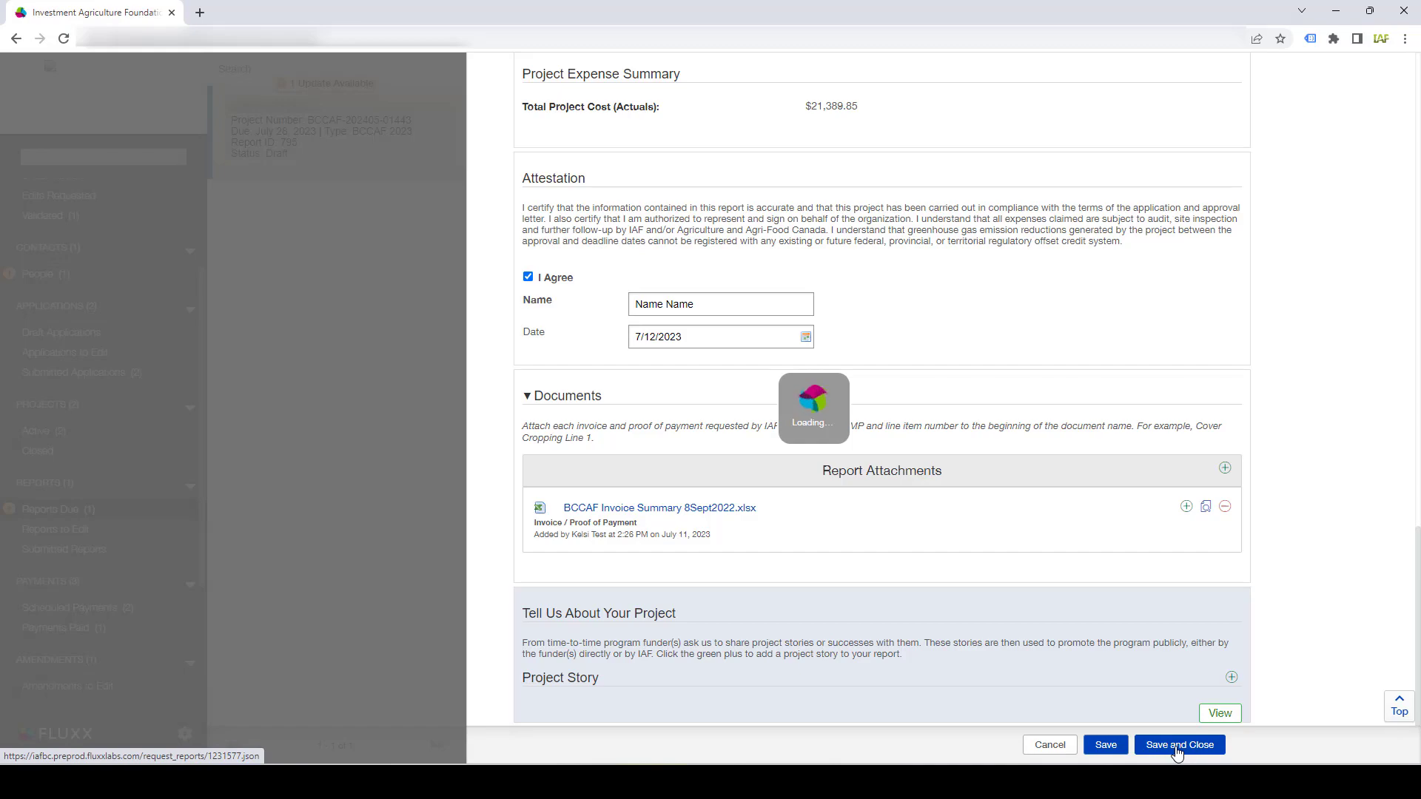
scroll(1165, 675, down, 2)
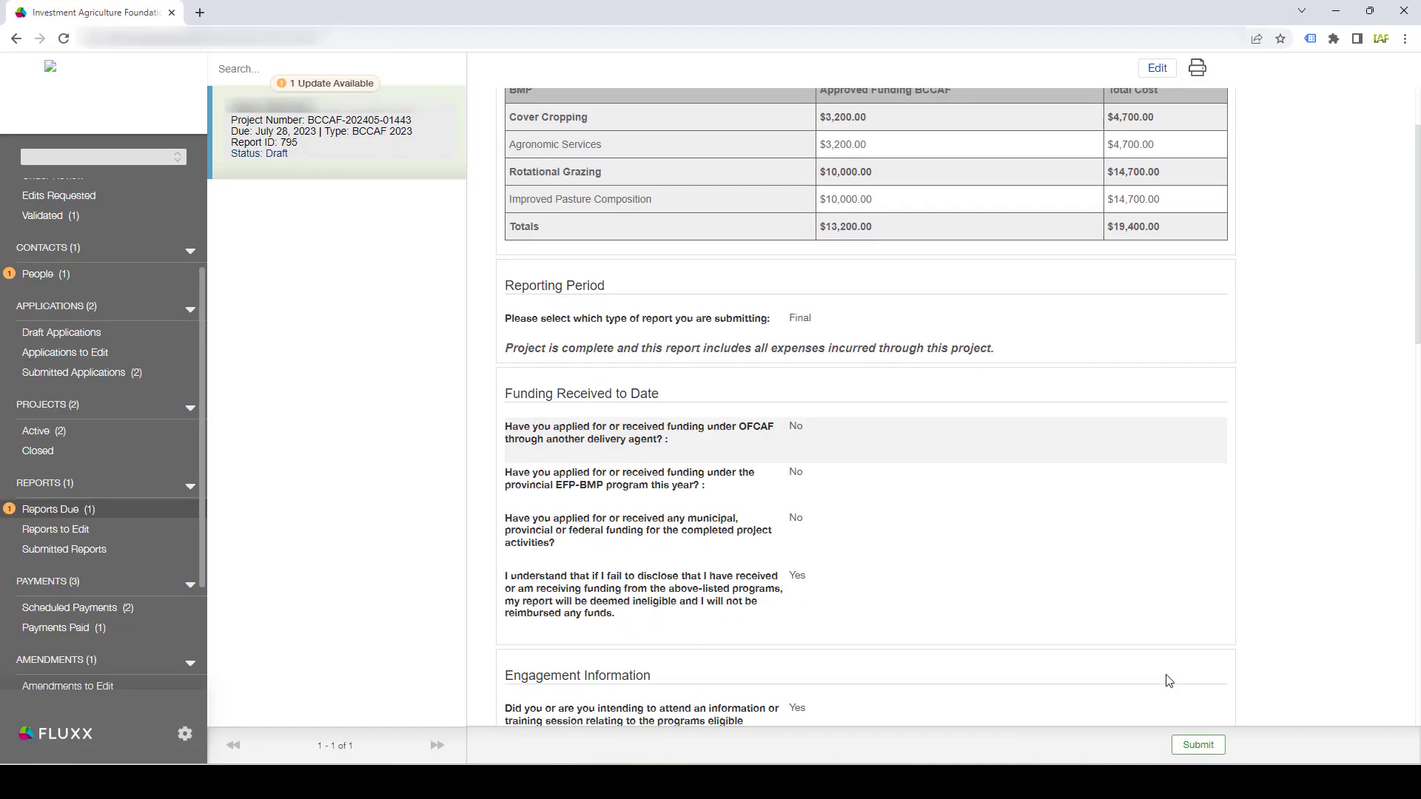
scroll(1165, 676, down, 4)
scroll(1166, 678, down, 4)
scroll(1166, 679, down, 3)
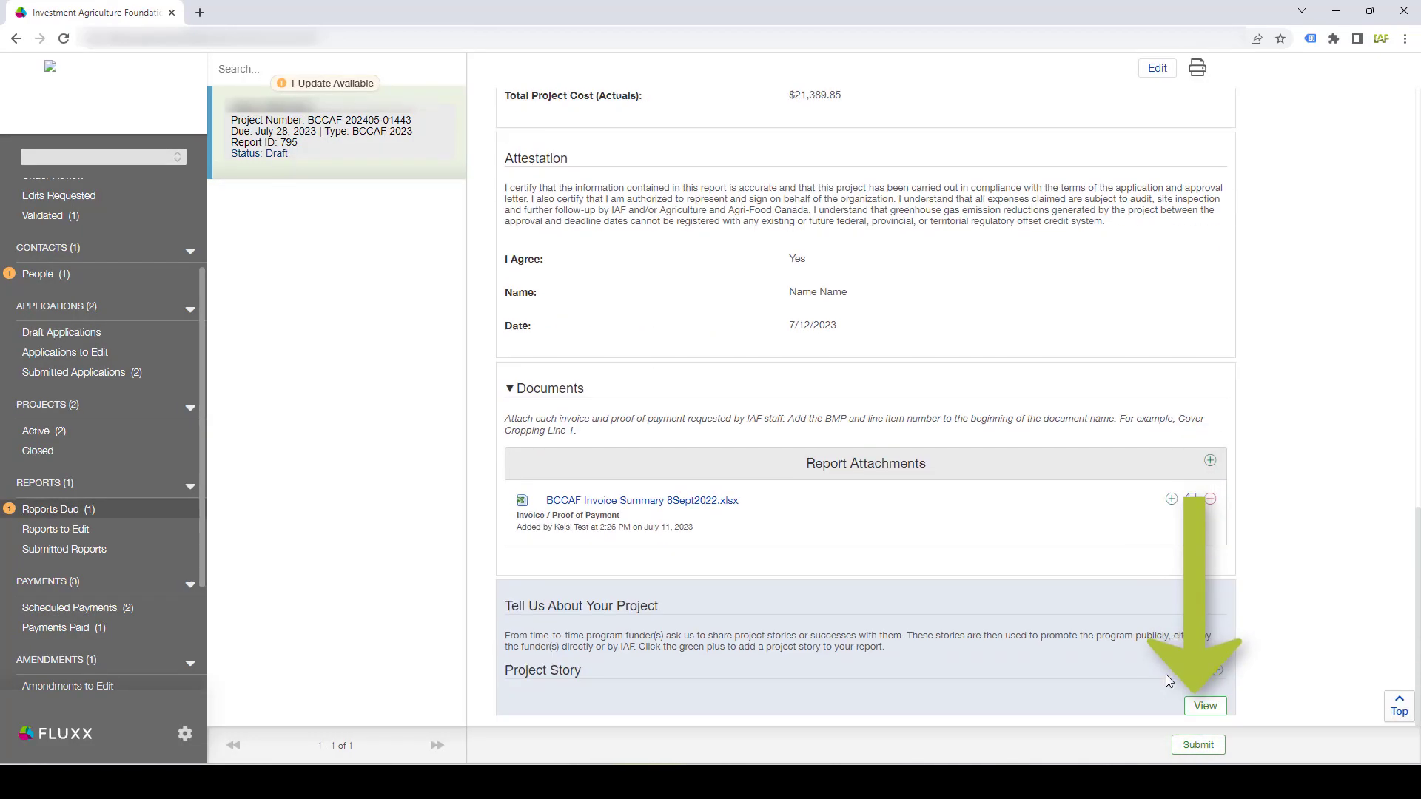
click(1198, 745)
click(870, 469)
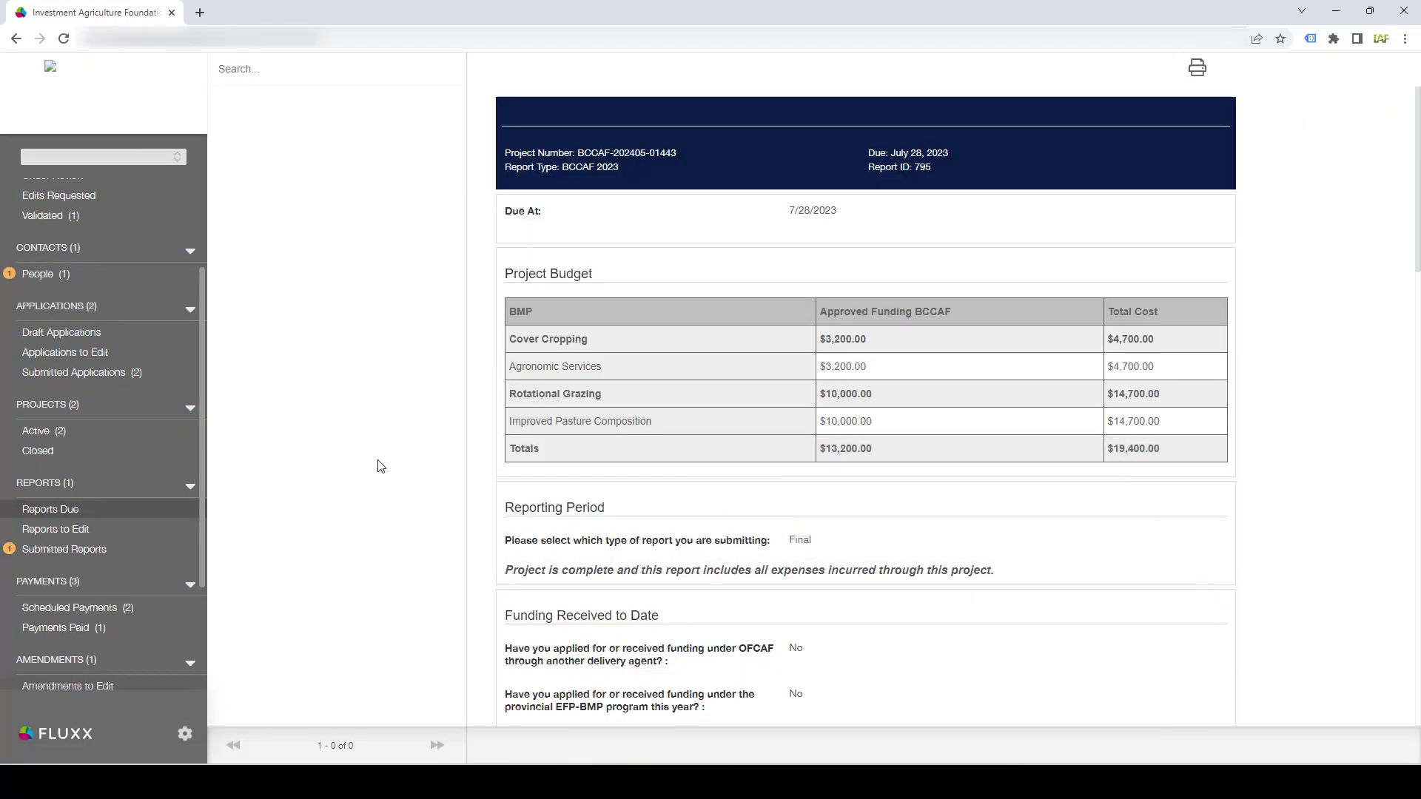
Step: Open the submitted report from Submitted Reports after loading the list update
click(86, 557)
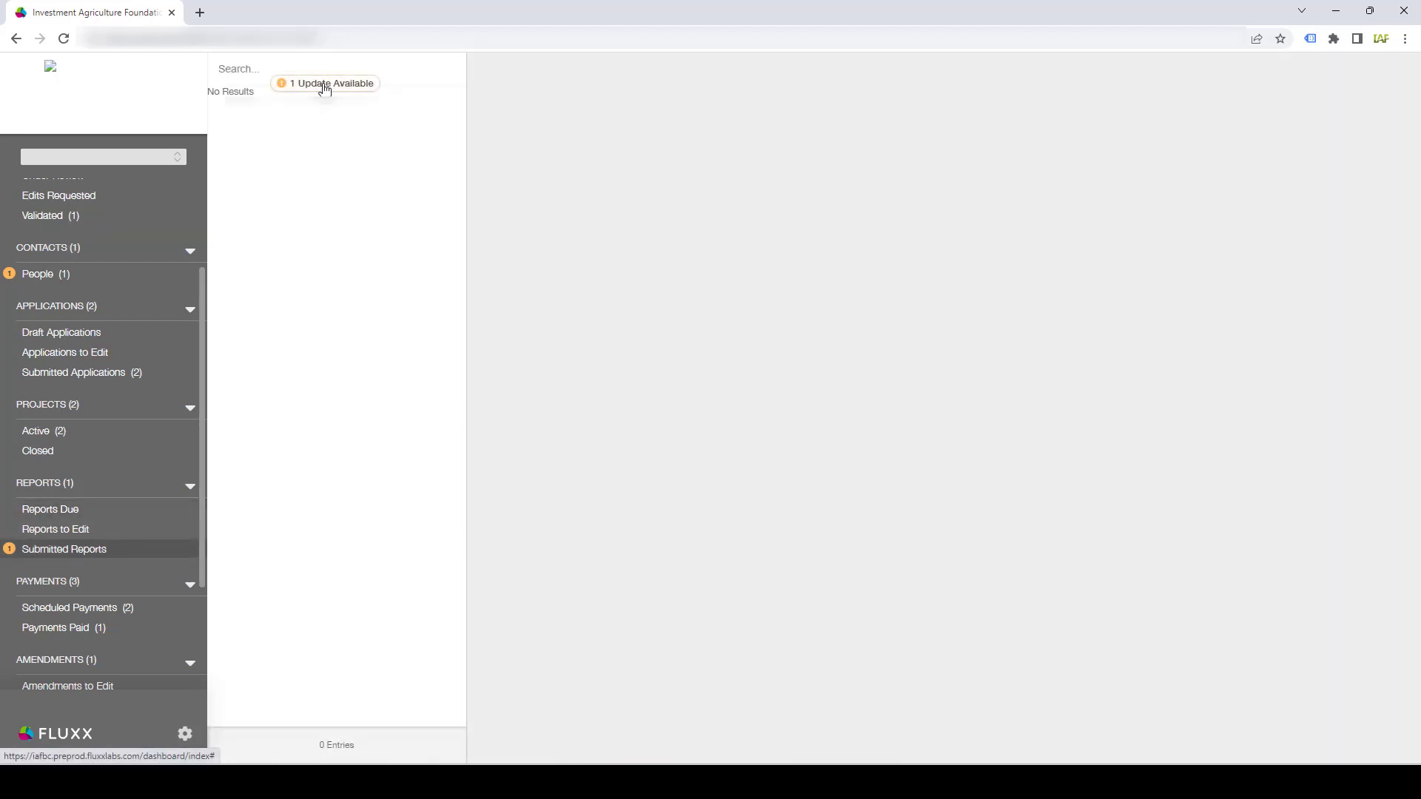
click(323, 87)
click(307, 164)
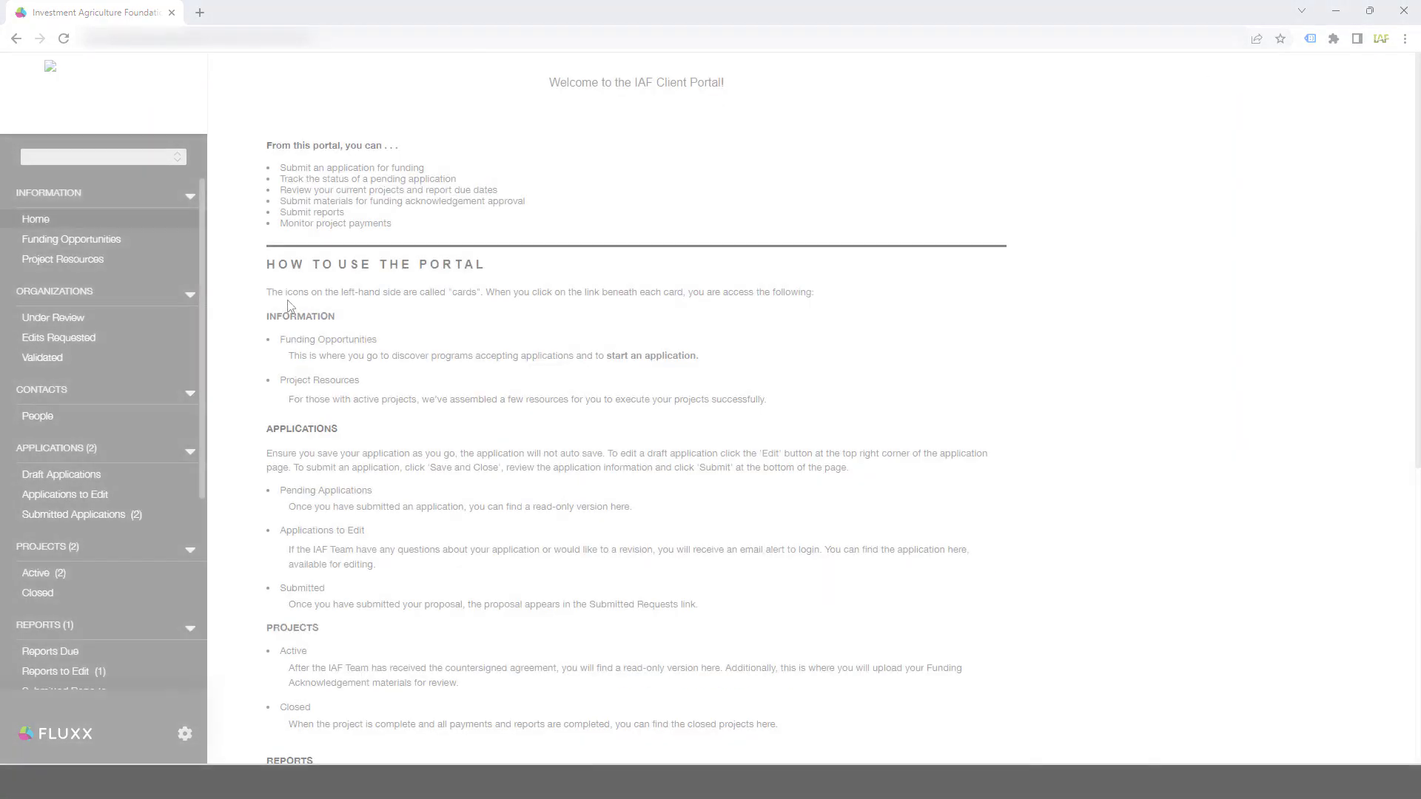
scroll(174, 415, down, 2)
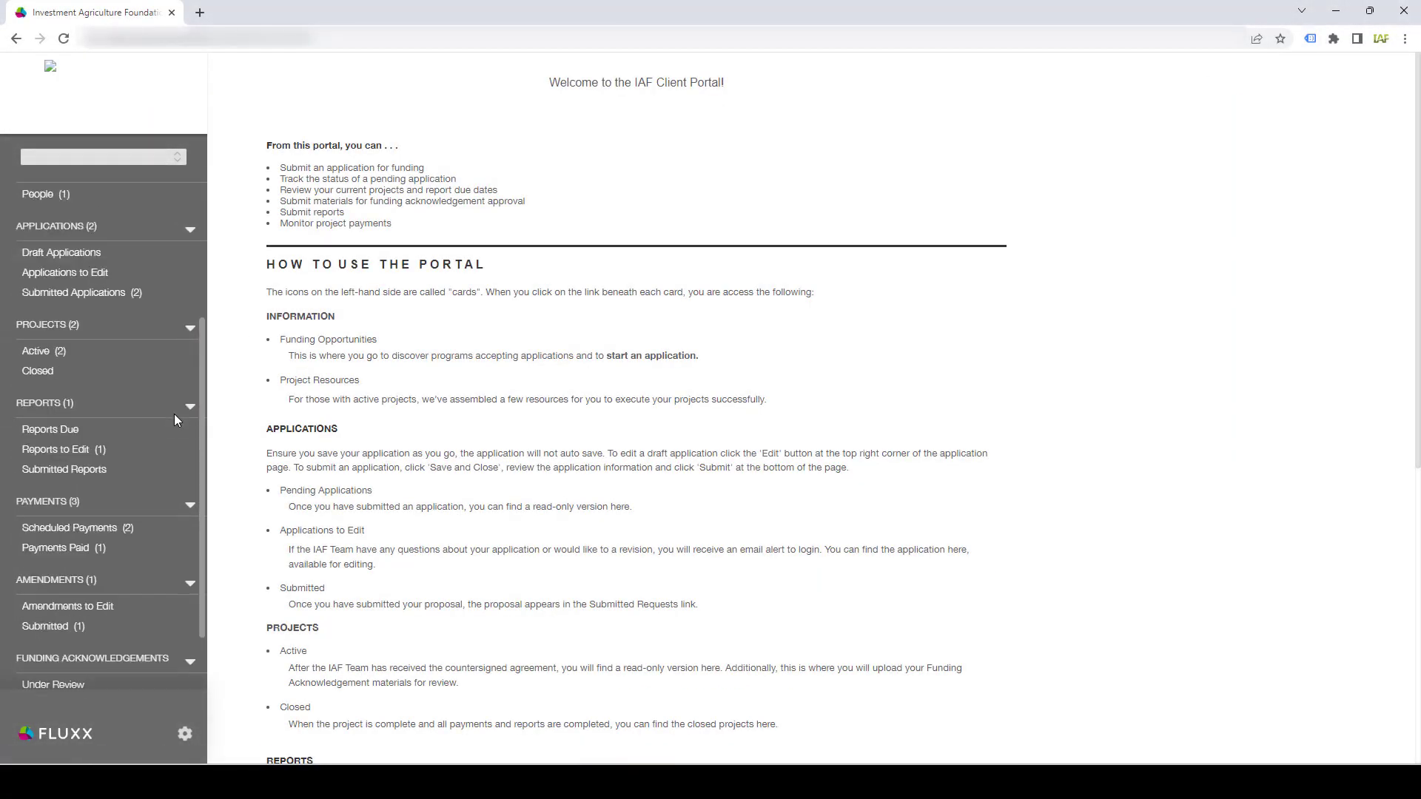
Step: Open the returned report from Reports to Edit and read IAF's note requesting invoices 001 and 002
click(57, 453)
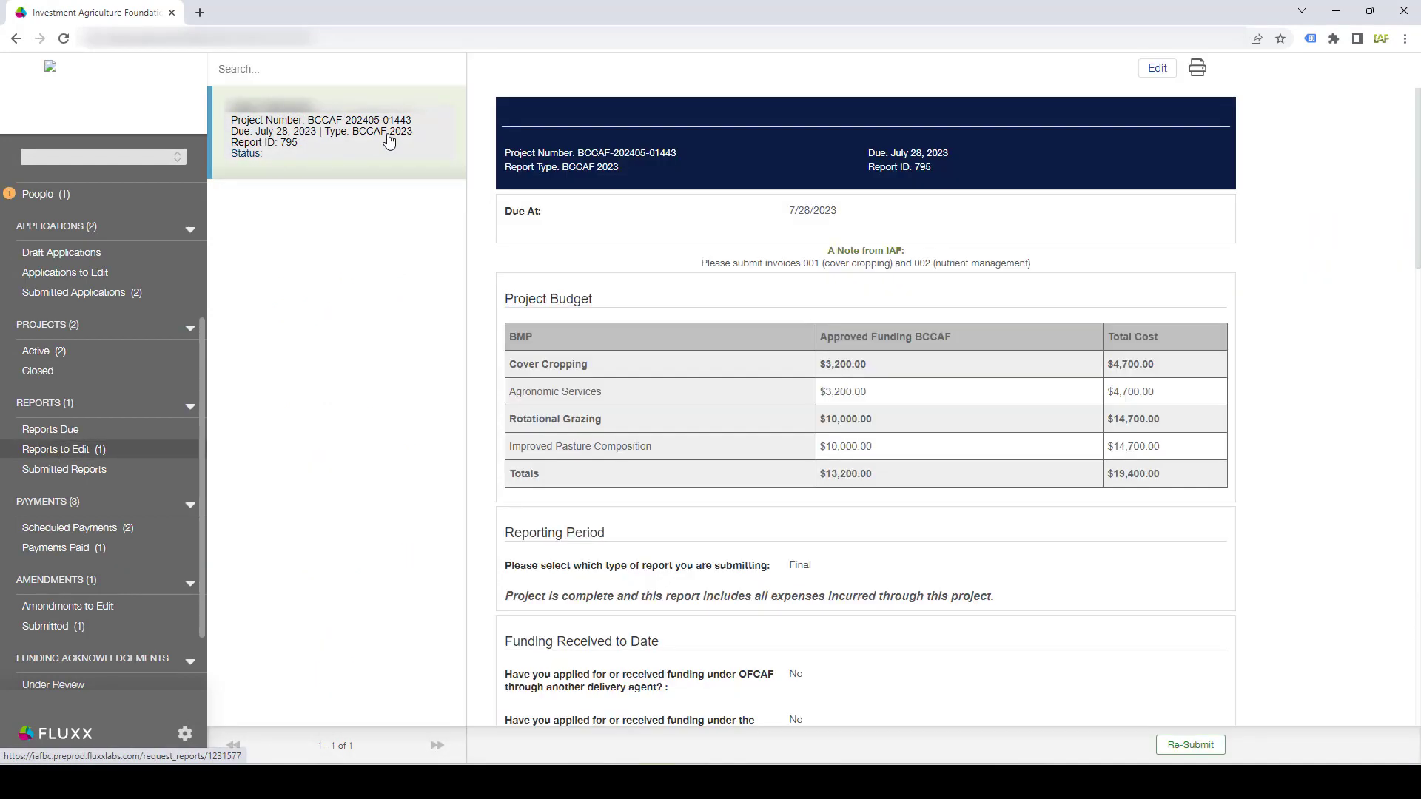
drag(697, 264, 1035, 273)
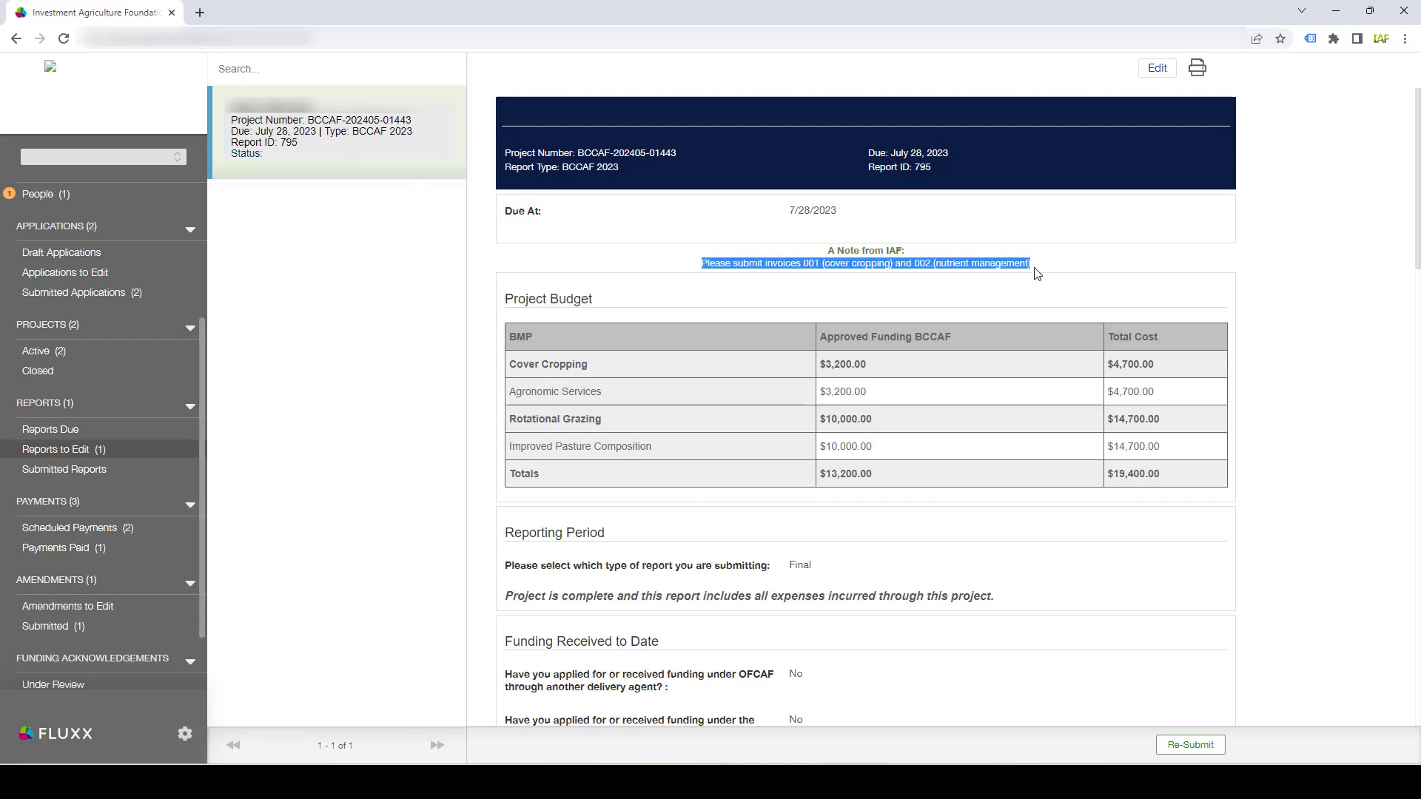
click(1075, 268)
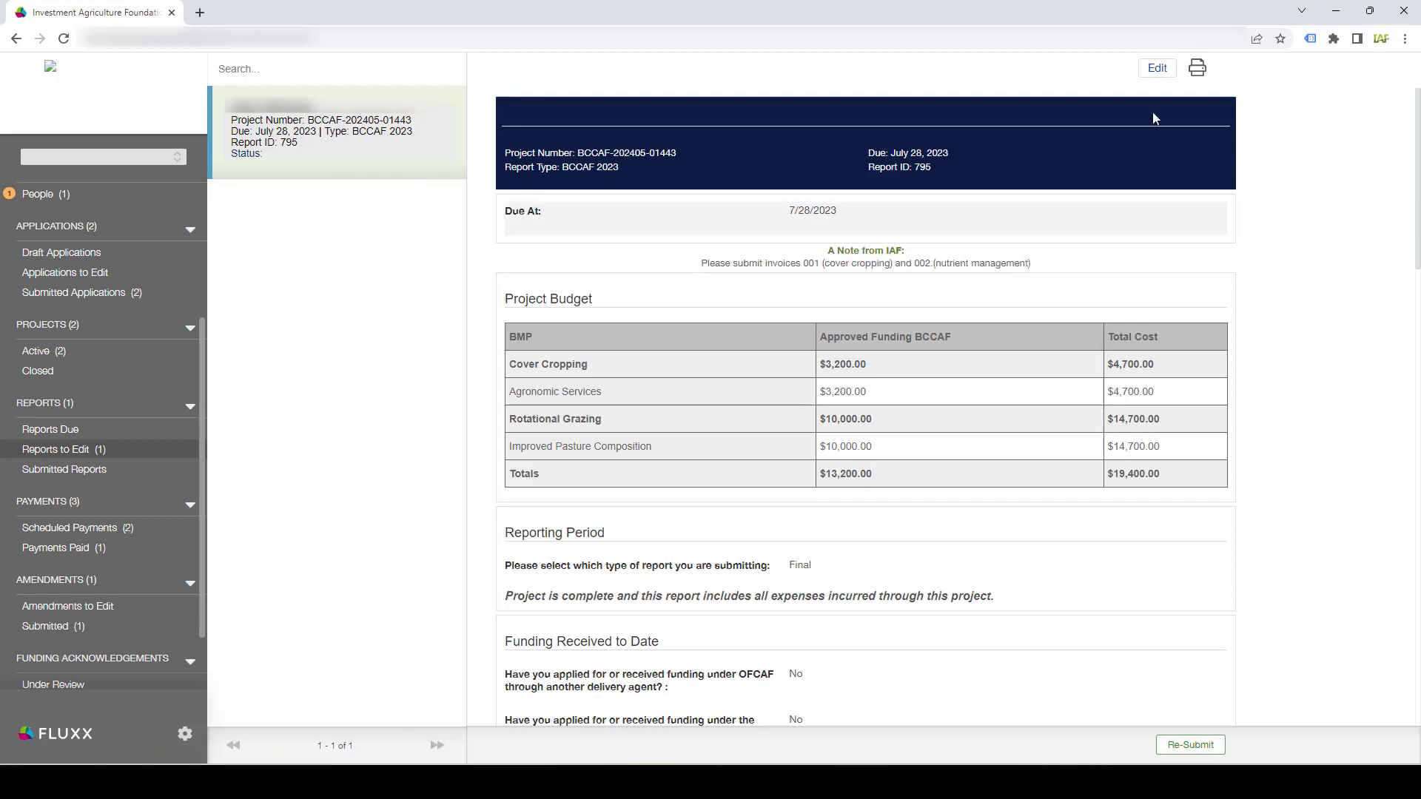
Step: Upload Invoice 1.docx and Invoice 2.docx as Invoice / Proof of Payment, then save the report
click(1158, 70)
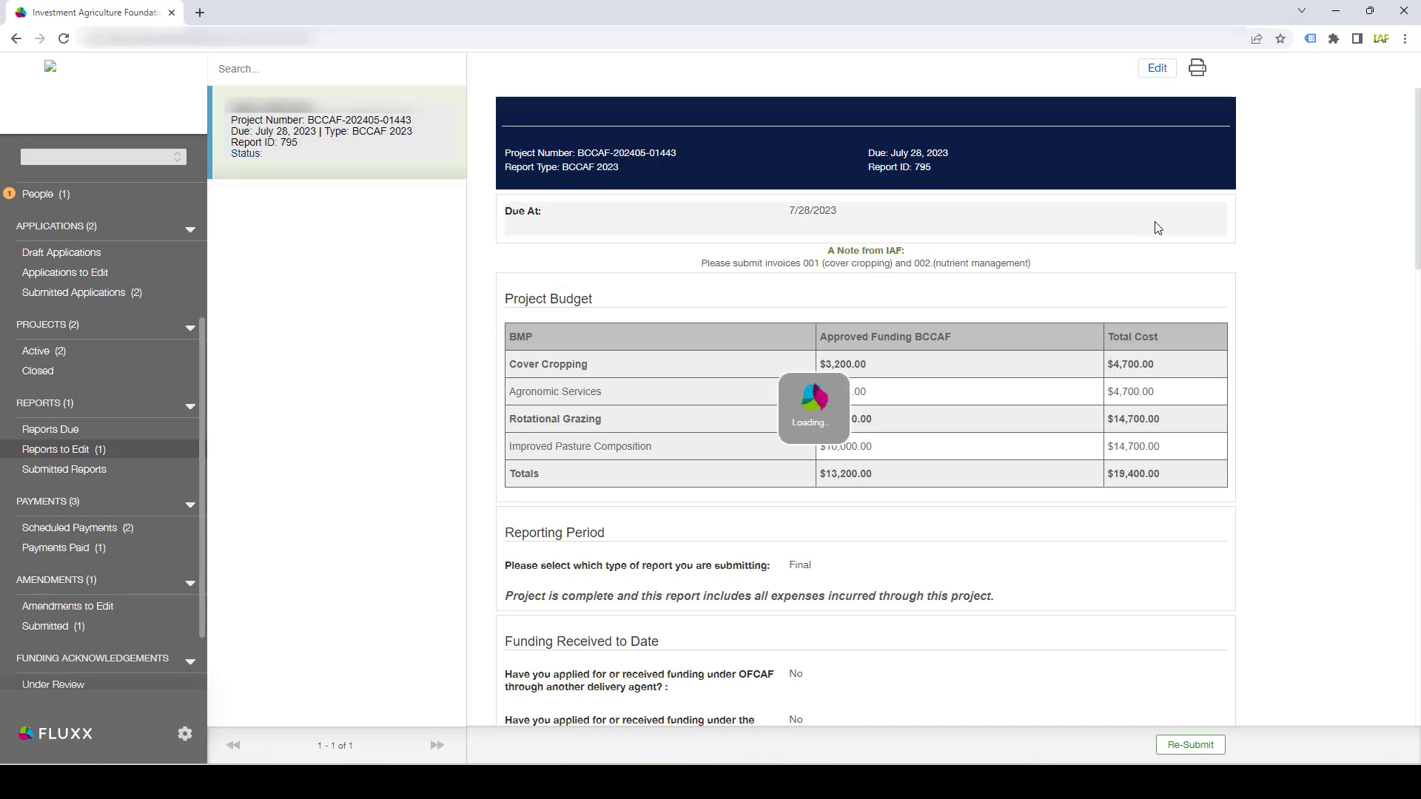
scroll(1034, 488, down, 3)
scroll(1033, 478, down, 2)
scroll(1032, 475, down, 3)
scroll(1028, 473, down, 2)
scroll(1027, 471, down, 2)
scroll(1025, 466, down, 2)
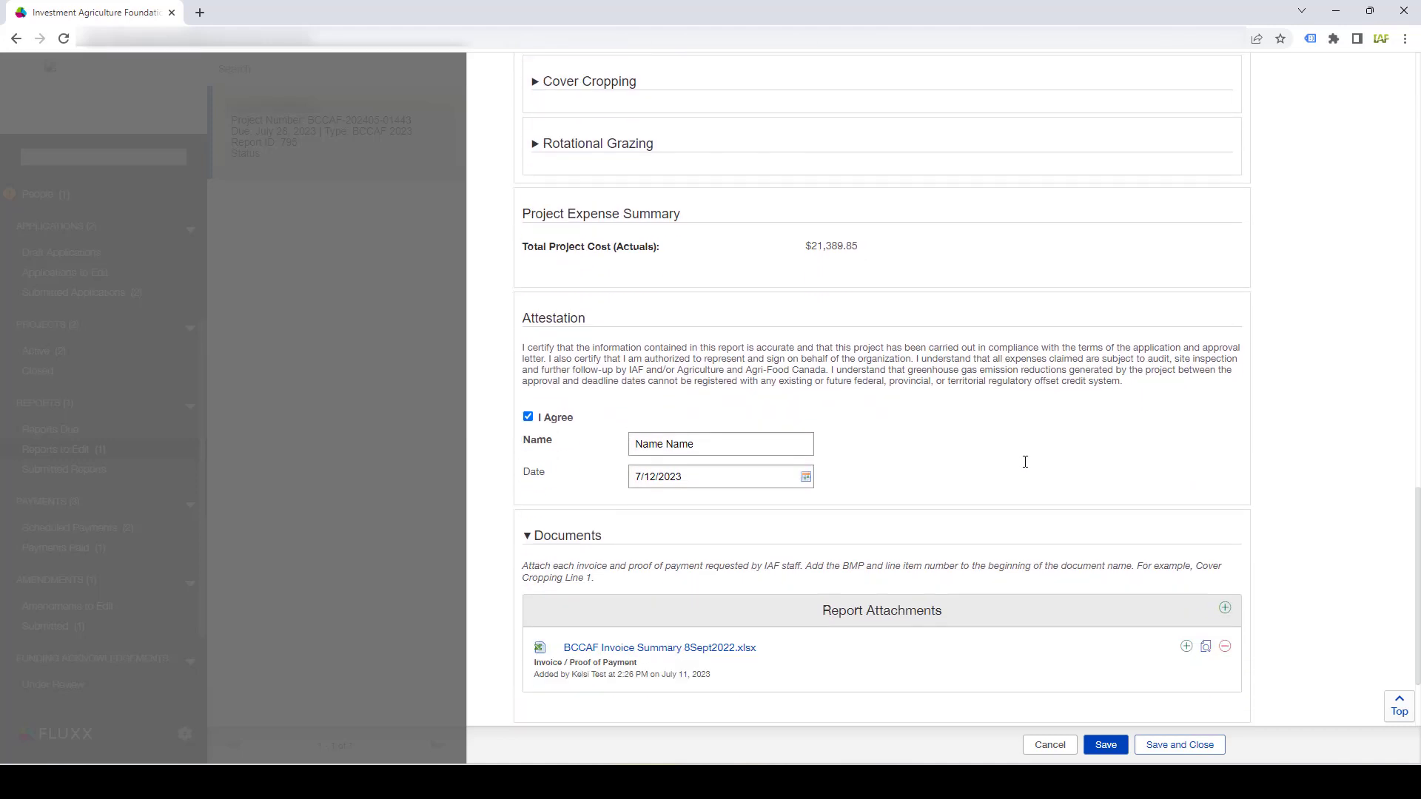
click(1225, 609)
click(480, 485)
click(642, 347)
click(634, 378)
click(663, 407)
click(554, 488)
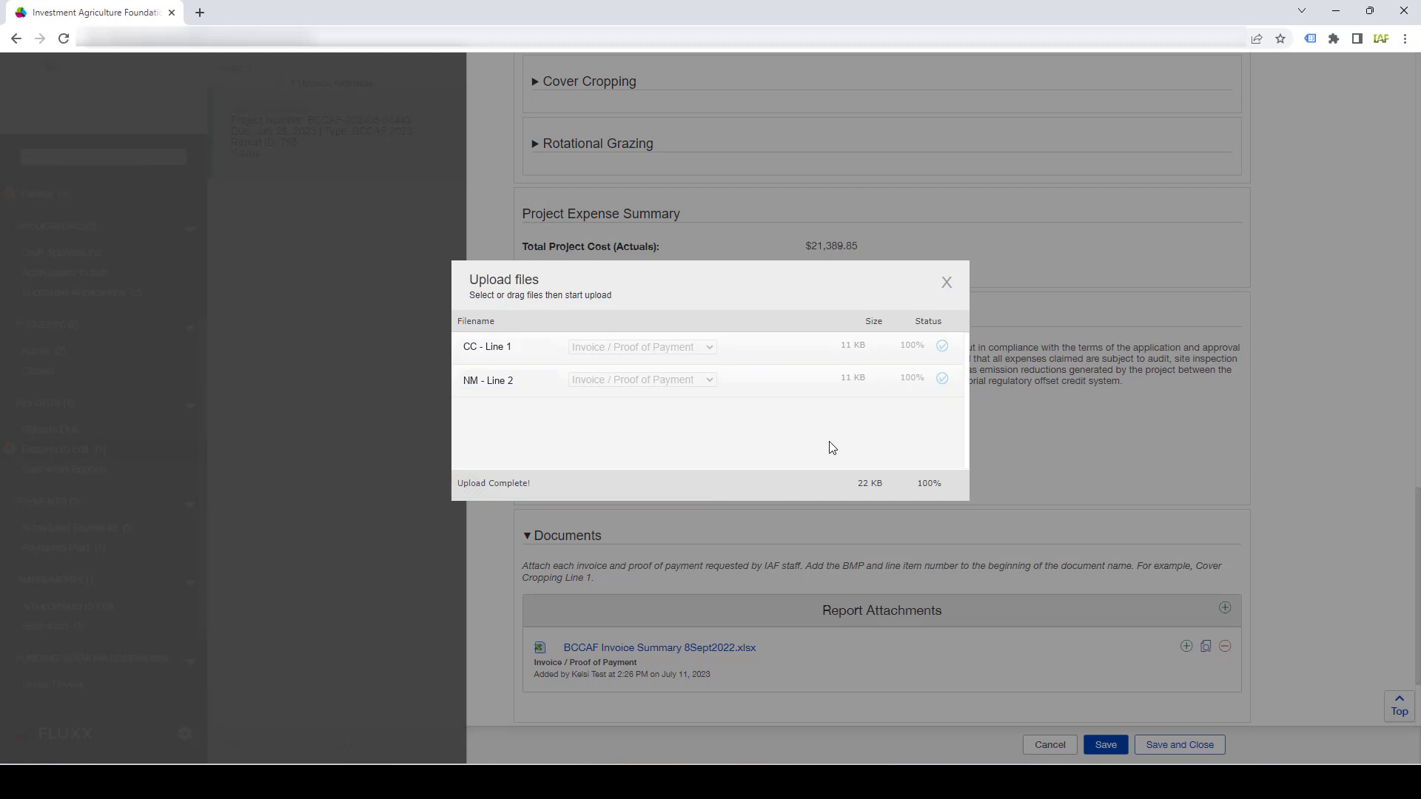
click(945, 285)
scroll(1020, 426, down, 1)
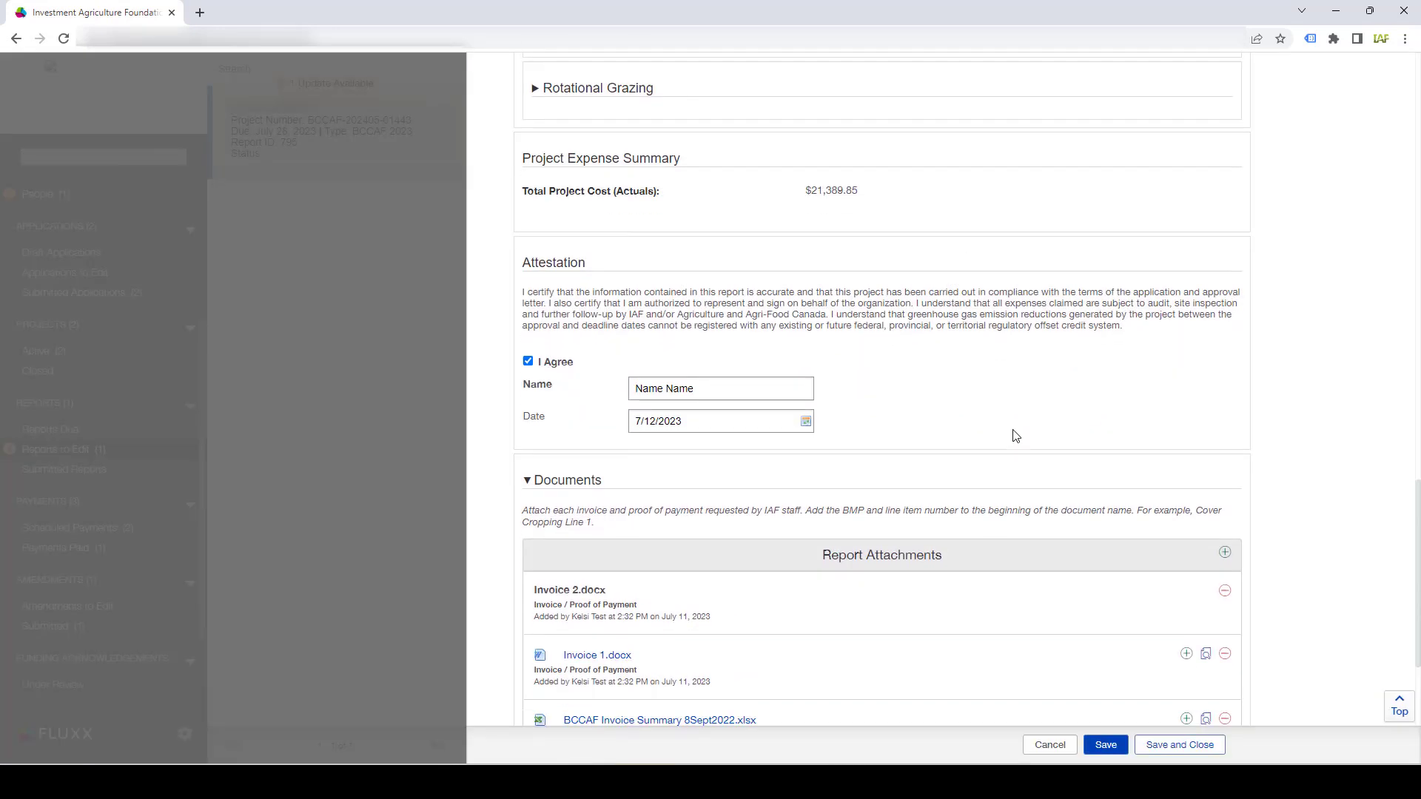
scroll(1015, 435, down, 2)
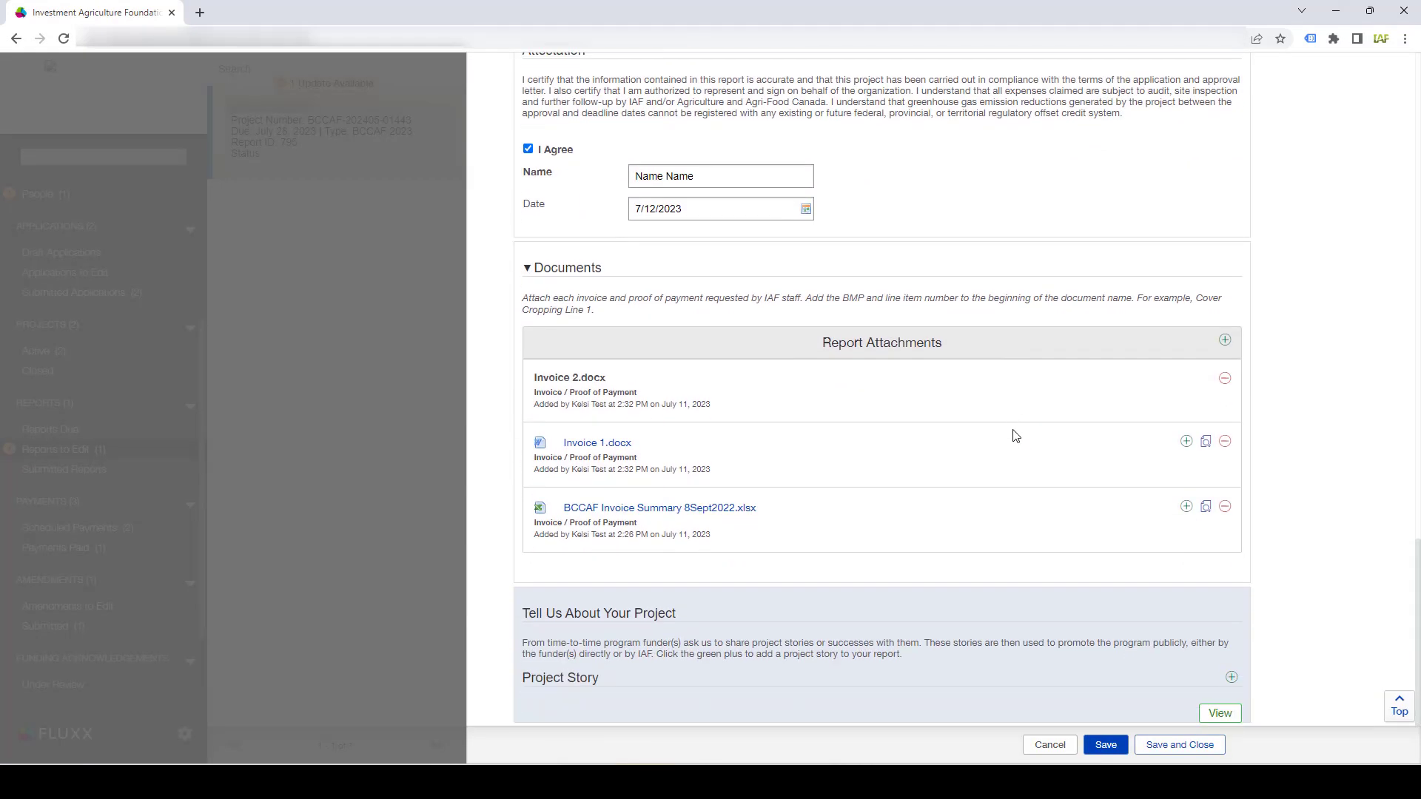
click(1184, 752)
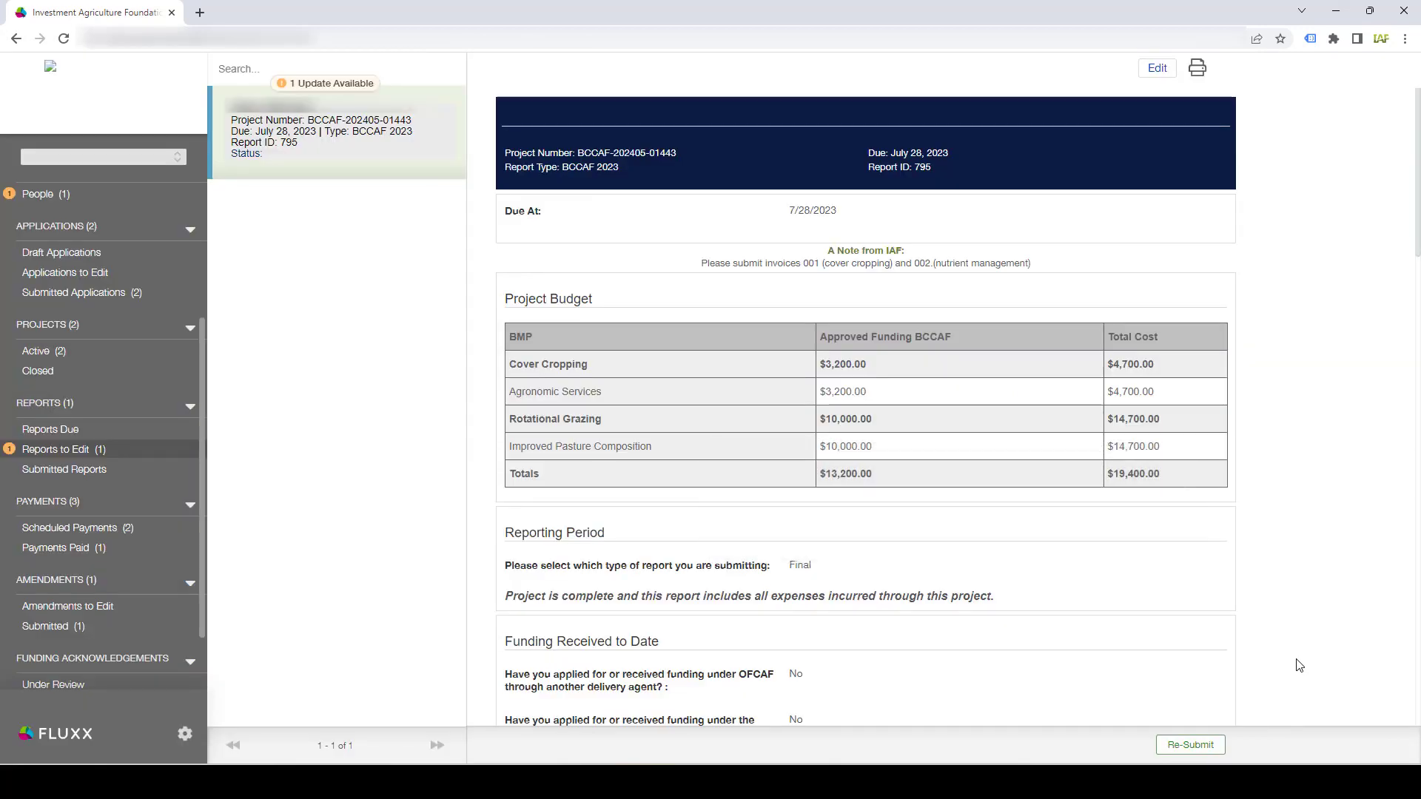
Step: Re-submit the revised BCCAF 2023 report to IAF and confirm the note dialog
click(1195, 748)
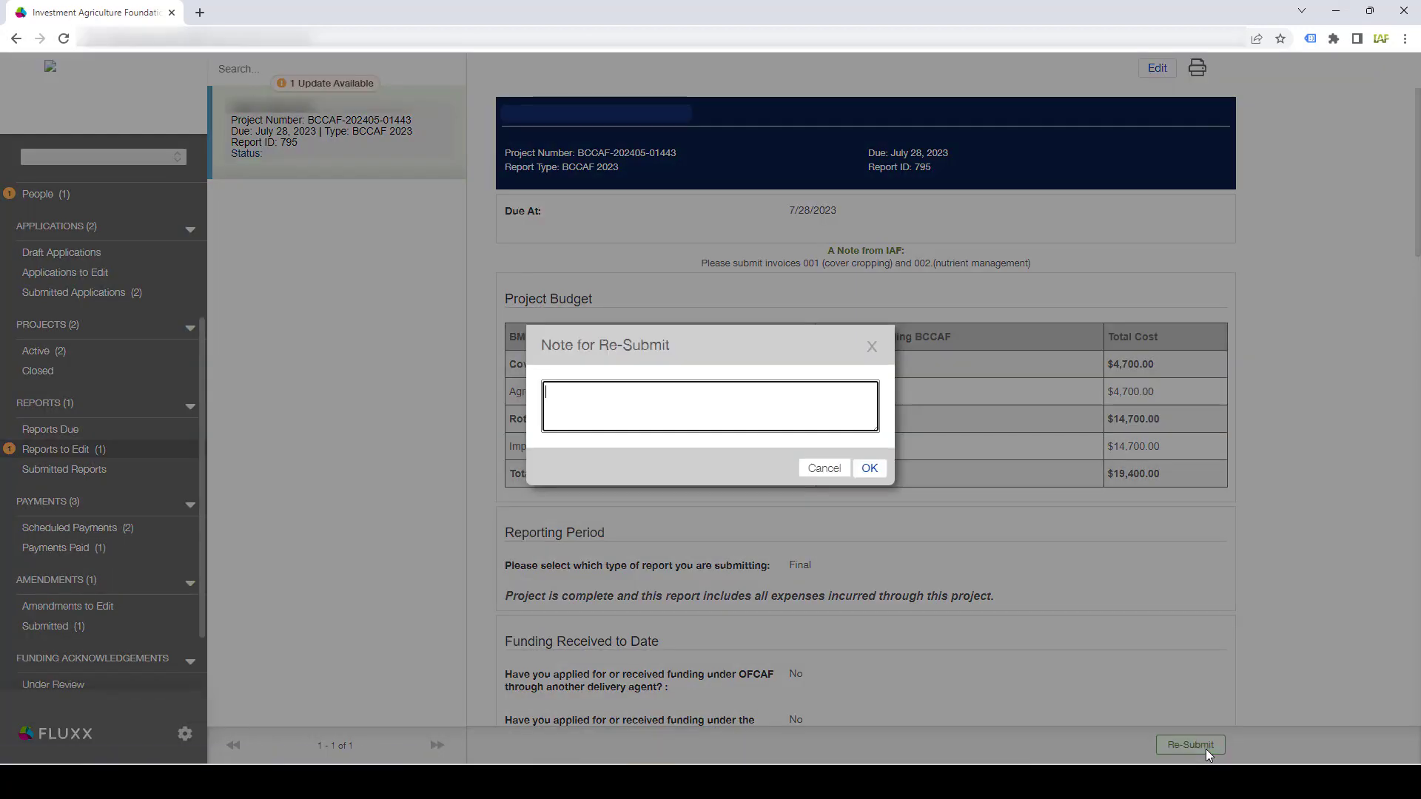
click(867, 469)
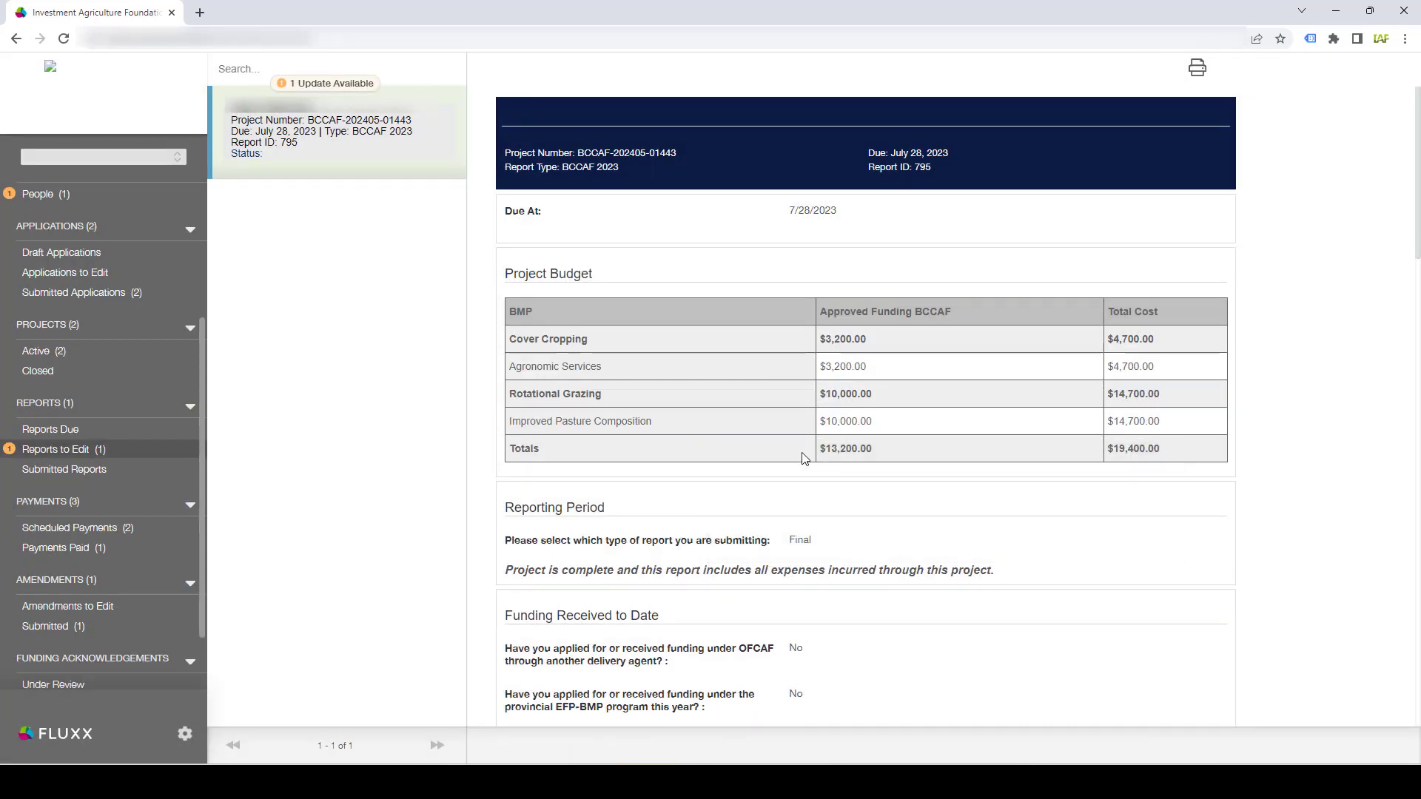
scroll(126, 393, down, 3)
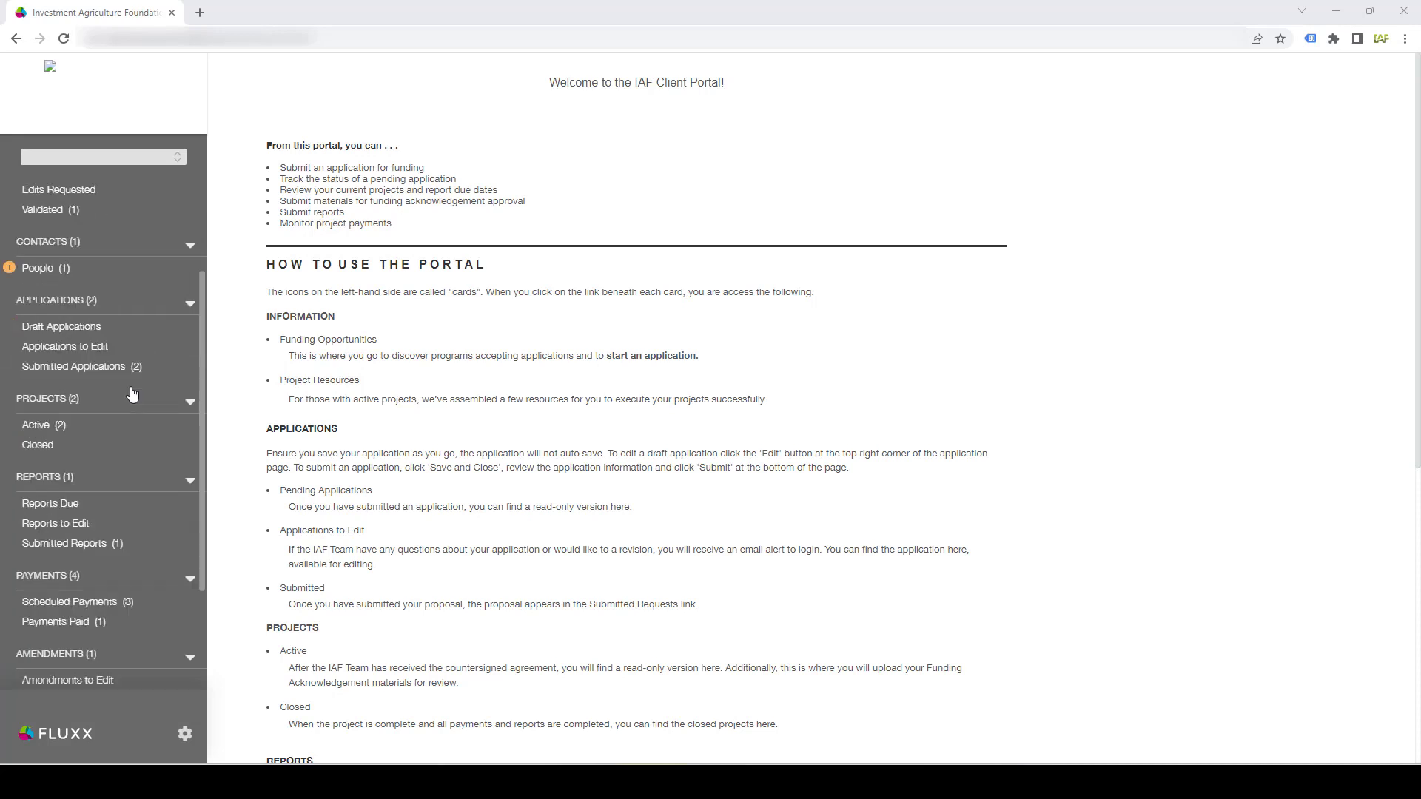
Step: Check the report's Approved status, then view paid payments showing $8,600.00 paid 7/11/2023
click(64, 544)
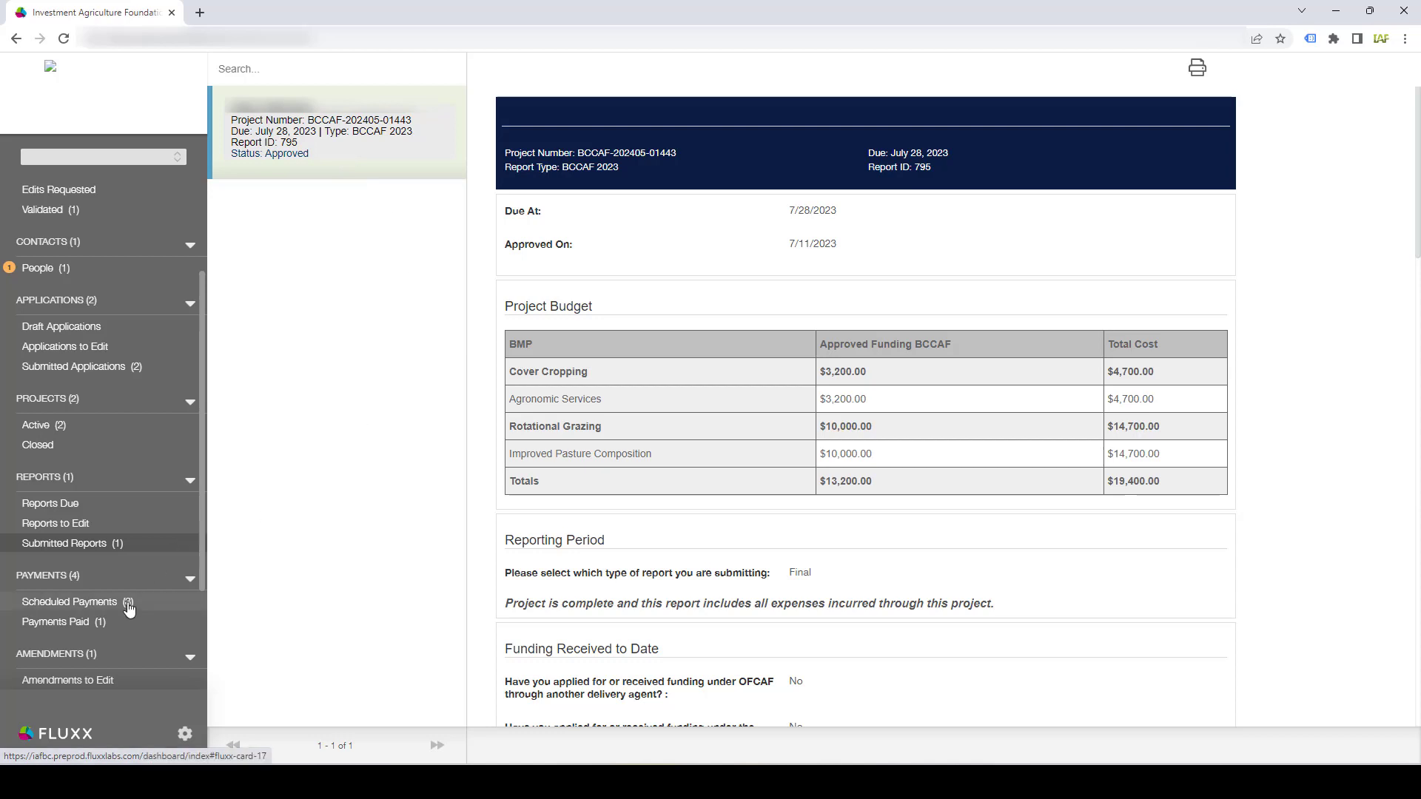
click(61, 629)
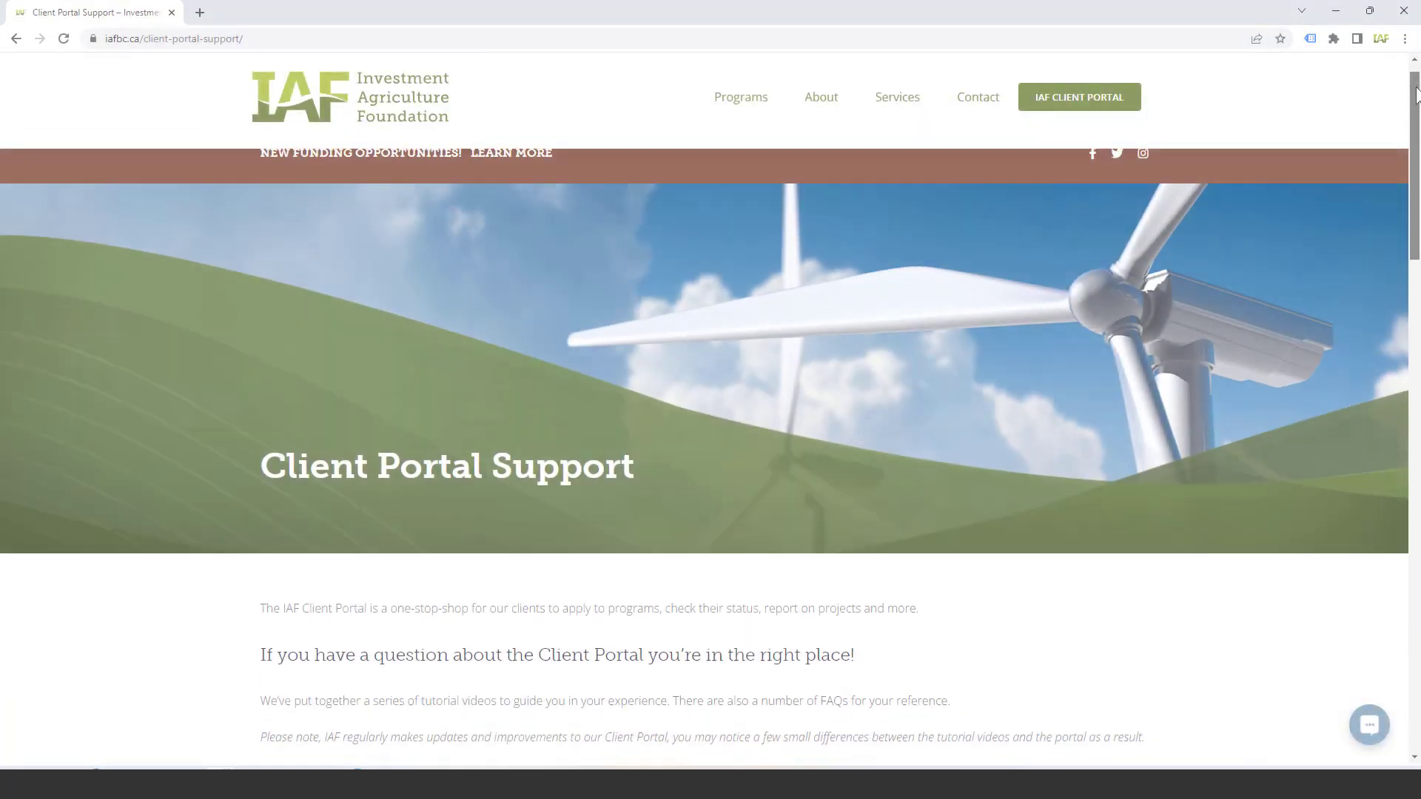
drag(1416, 144, 1416, 317)
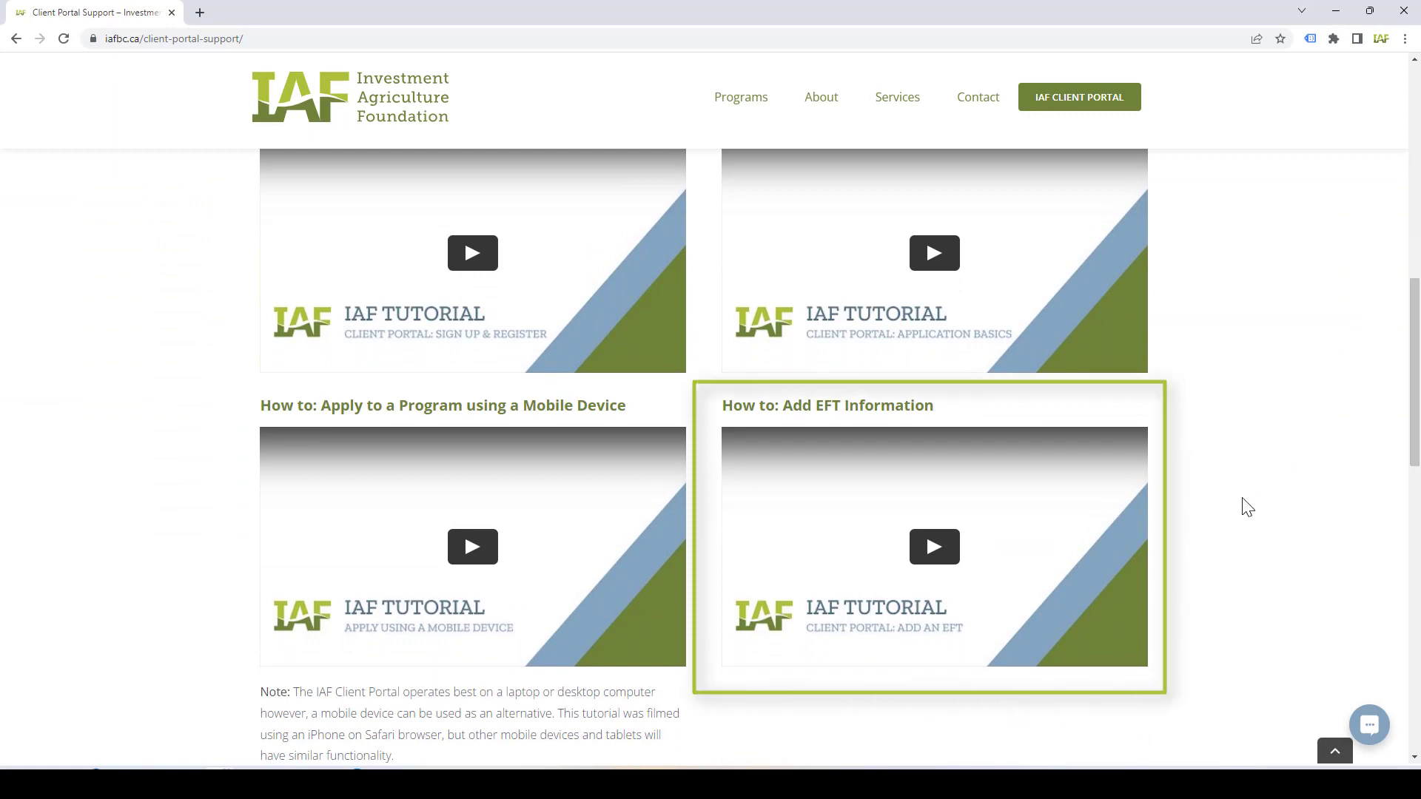